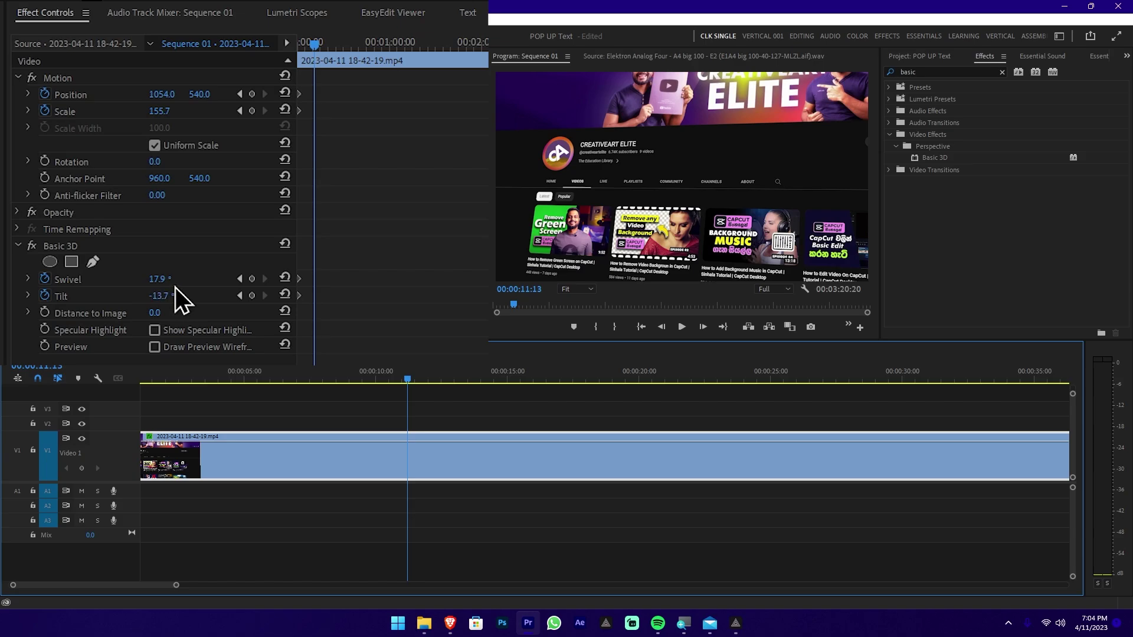
# Add a Swivel keyframe at 00:00:11:13 on the clip and set its value to about -29.1°
pyautogui.click(253, 298)
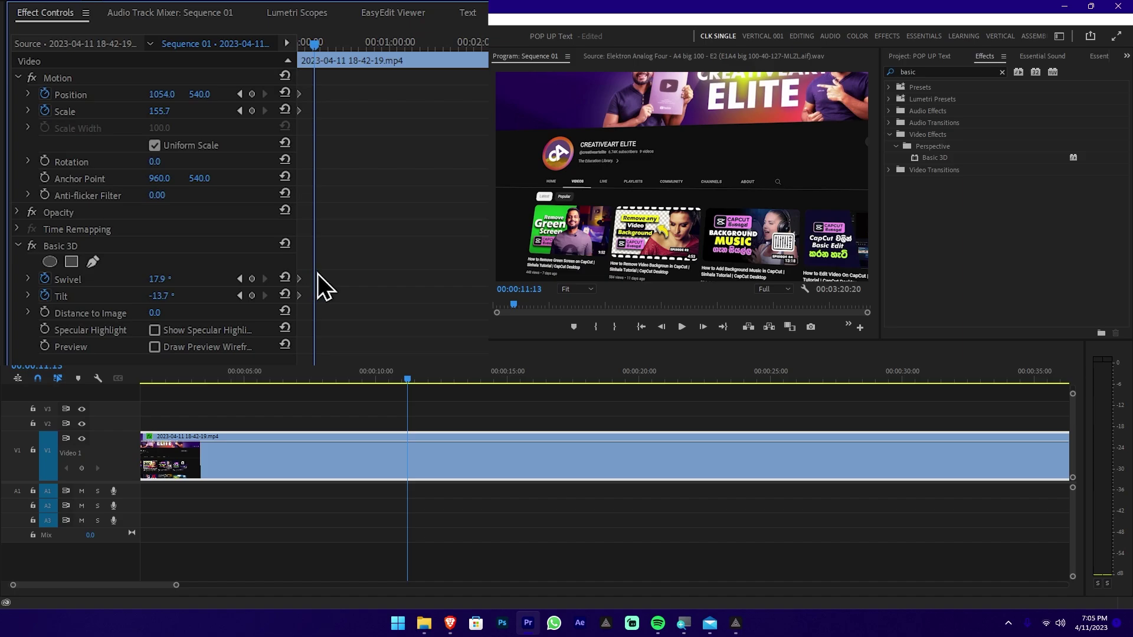
pyautogui.click(252, 280)
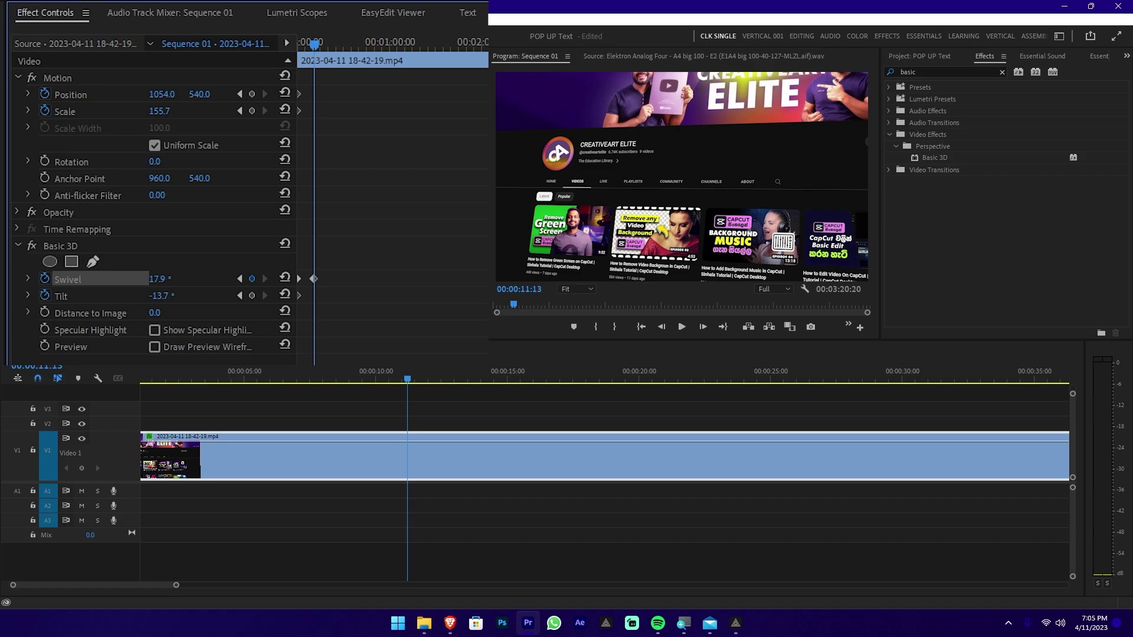
pyautogui.press('=')
pyautogui.press('=')
pyautogui.press('=')
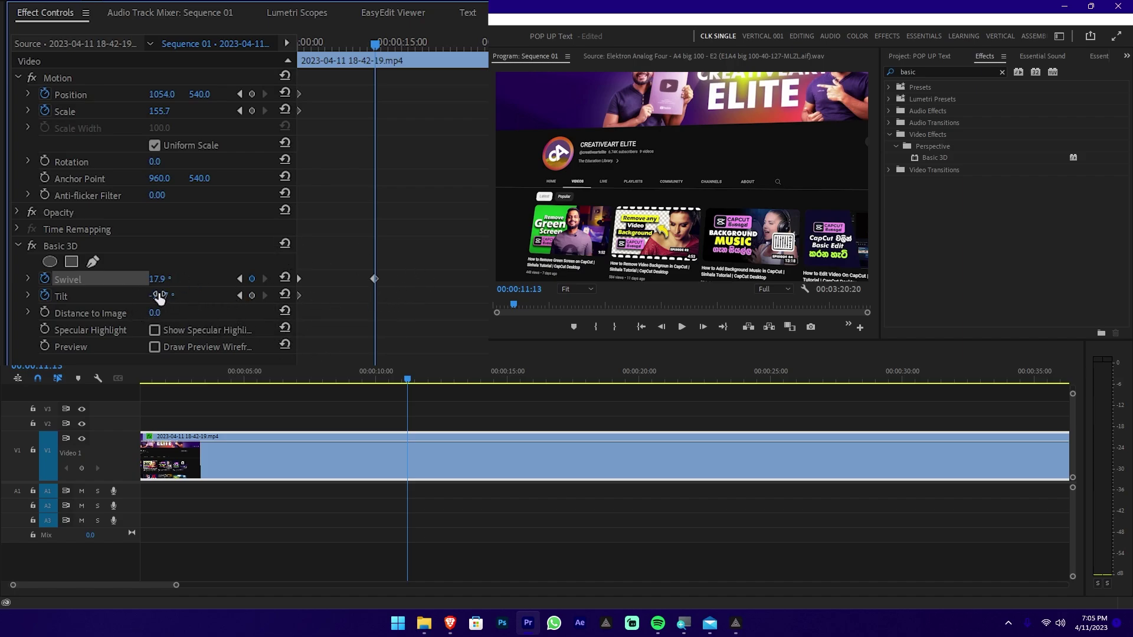
pyautogui.moveTo(162, 284); pyautogui.dragTo(131, 285)
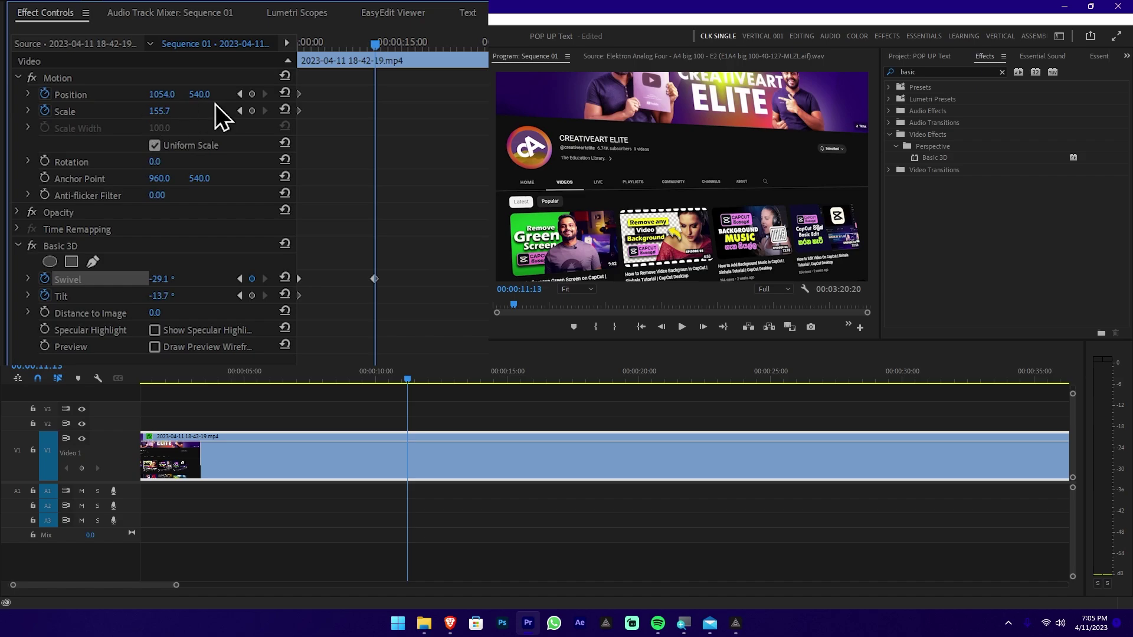
# Add Position and Scale keyframes at the same time, setting Position to 1212.0, 613.0, Scale to 178.4 and Swivel to -44.4°
pyautogui.click(252, 93)
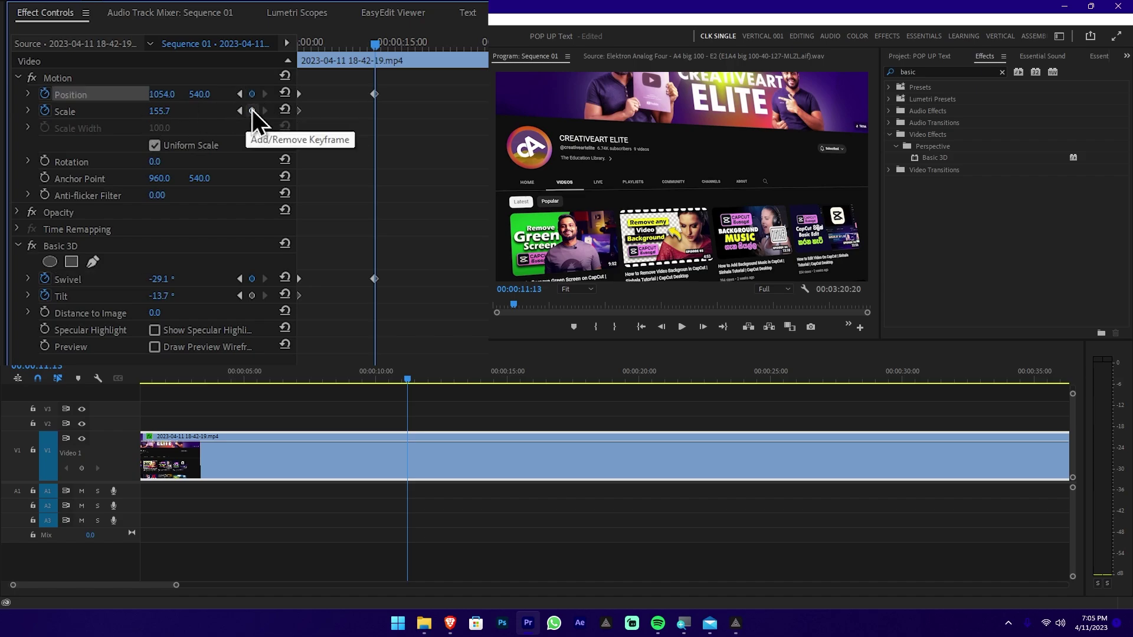
pyautogui.click(251, 111)
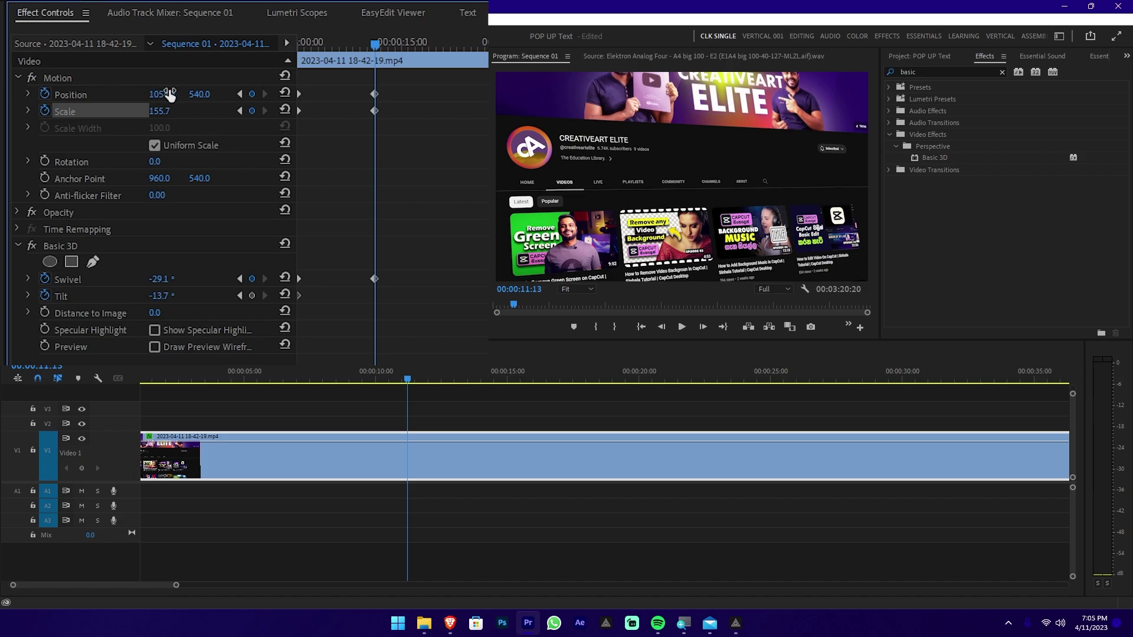
pyautogui.moveTo(170, 94)
pyautogui.mouseDown()
pyautogui.moveTo(207, 94)
pyautogui.moveTo(177, 111)
pyautogui.moveTo(177, 95)
pyautogui.moveTo(189, 94)
pyautogui.mouseUp()
pyautogui.moveTo(159, 279); pyautogui.dragTo(148, 279)
pyautogui.moveTo(162, 94); pyautogui.dragTo(150, 94)
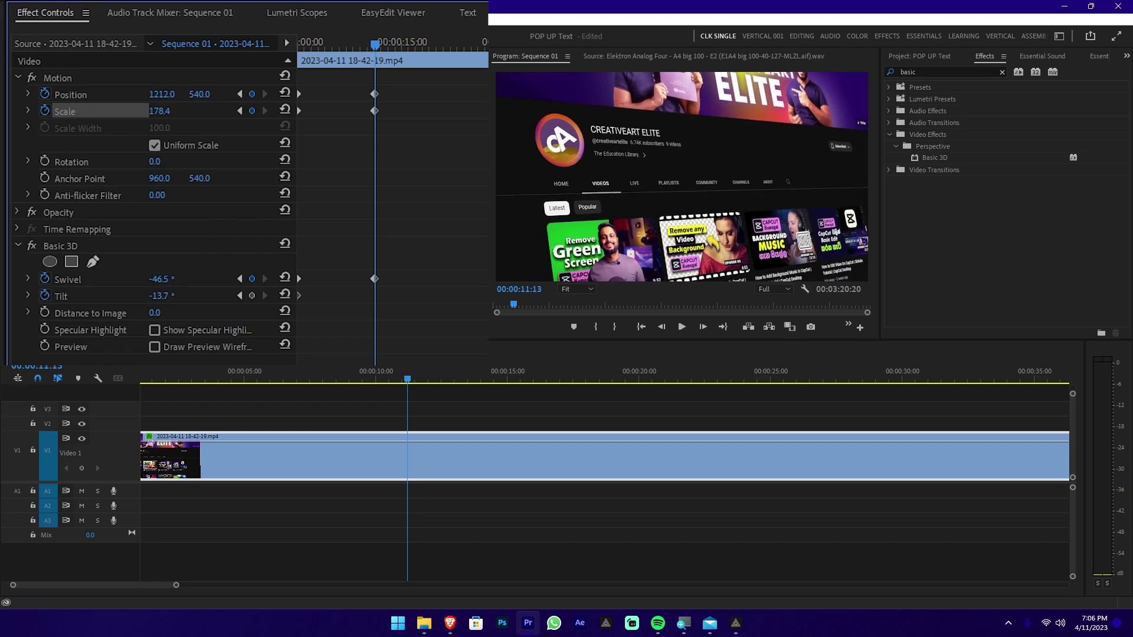
pyautogui.moveTo(159, 279); pyautogui.dragTo(168, 279)
pyautogui.moveTo(199, 95); pyautogui.dragTo(218, 94)
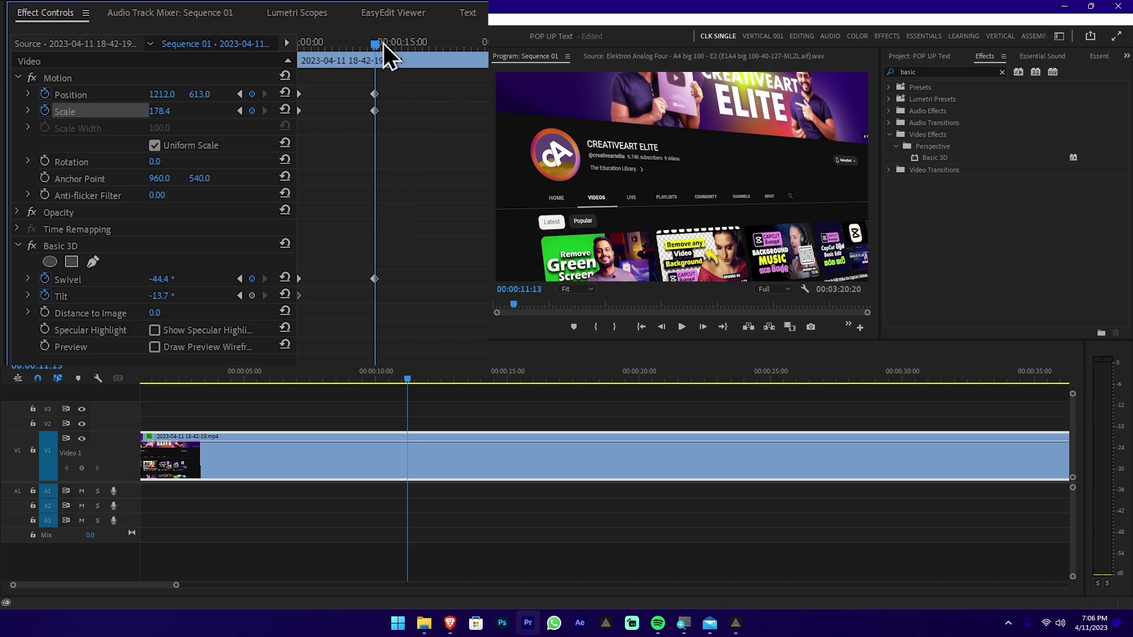
# Play the animation from the start of the sequence with the program monitor maximized, then restore the layout
pyautogui.moveTo(409, 384); pyautogui.dragTo(118, 407)
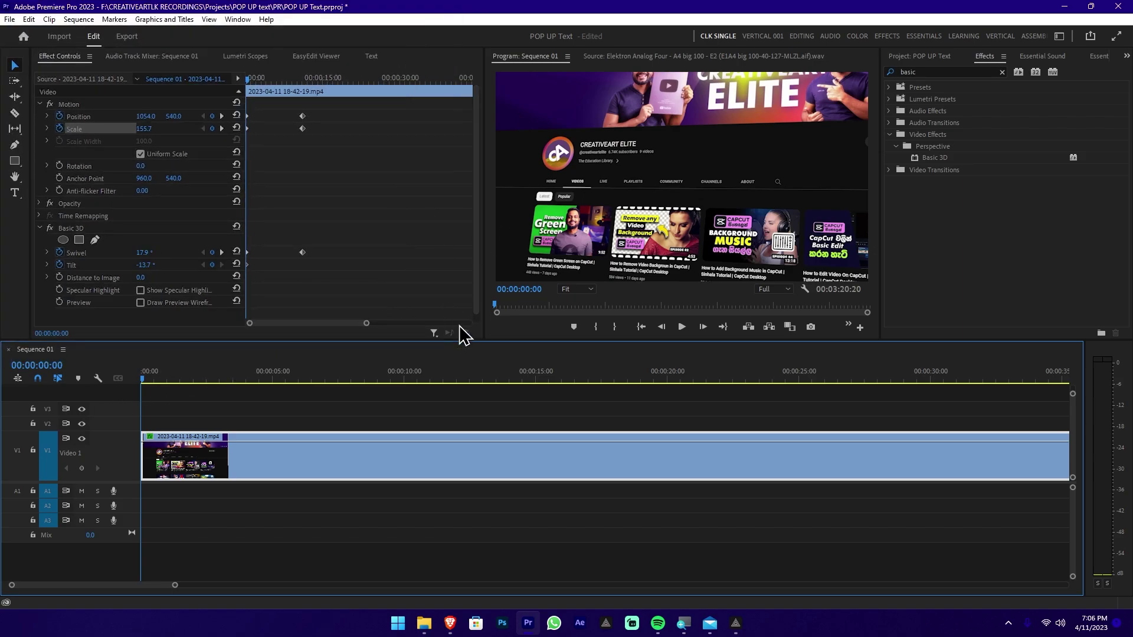
pyautogui.press('space')
pyautogui.press('`')
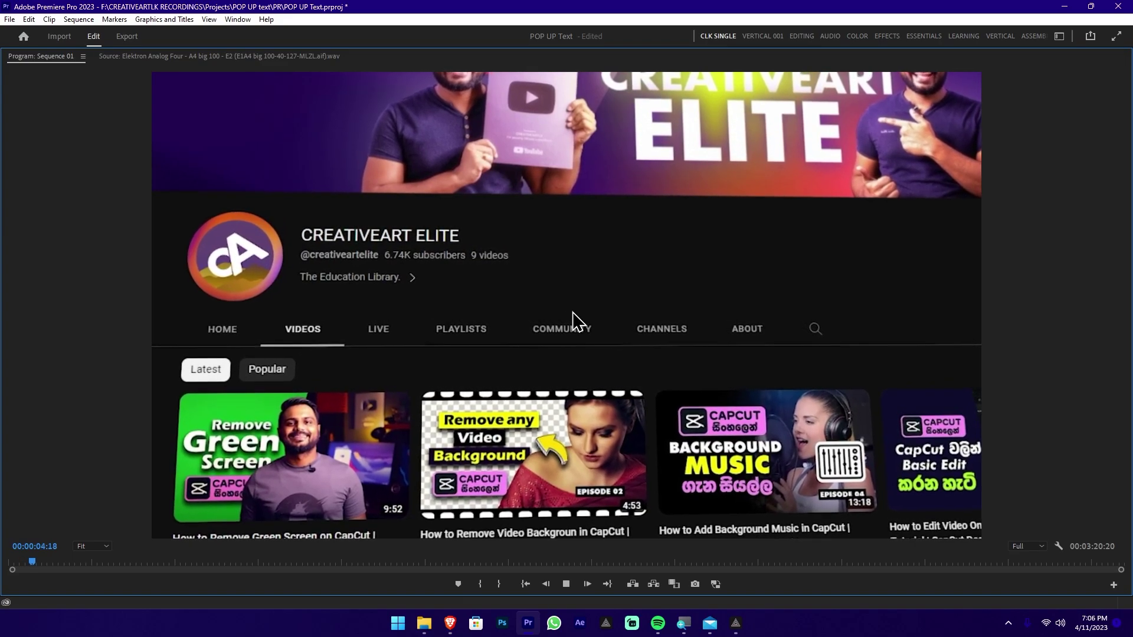
pyautogui.press('space')
pyautogui.press('`')
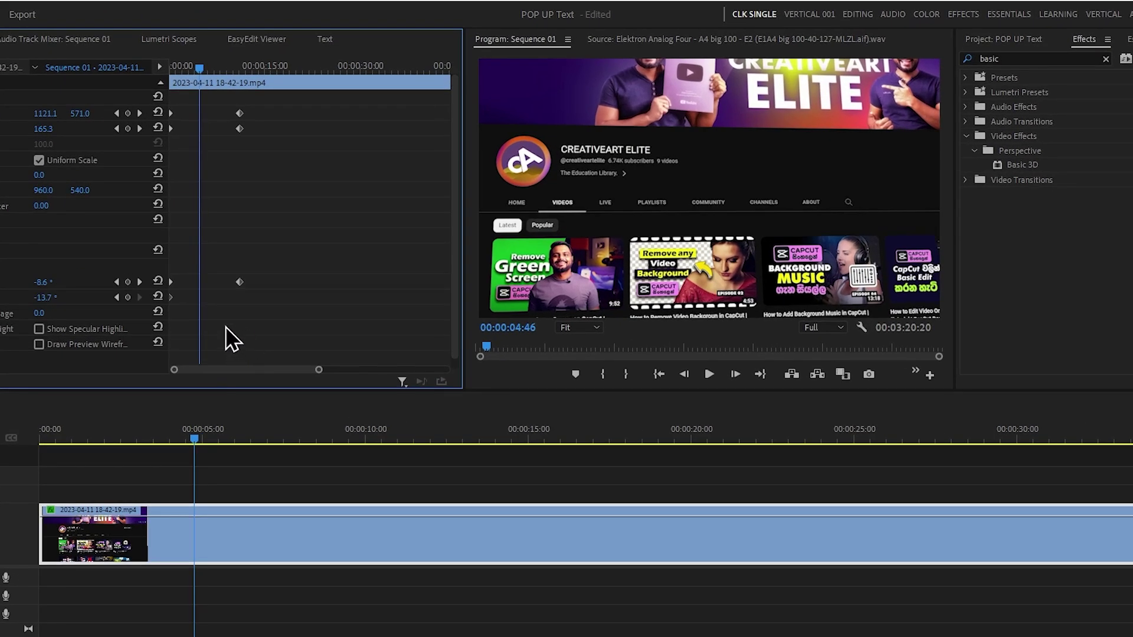
# Move the ending Position, Scale and Swivel keyframes earlier to about 00:00:03:45, previewing the faster animation from the start
pyautogui.moveTo(225, 327); pyautogui.dragTo(268, 95)
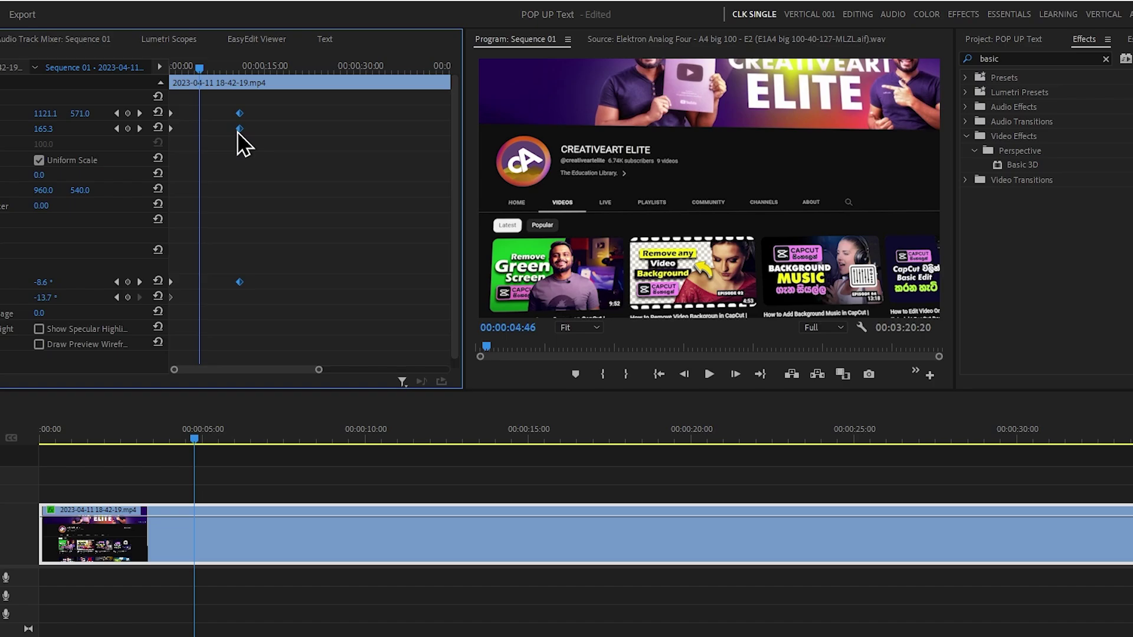
pyautogui.moveTo(238, 130); pyautogui.dragTo(205, 129)
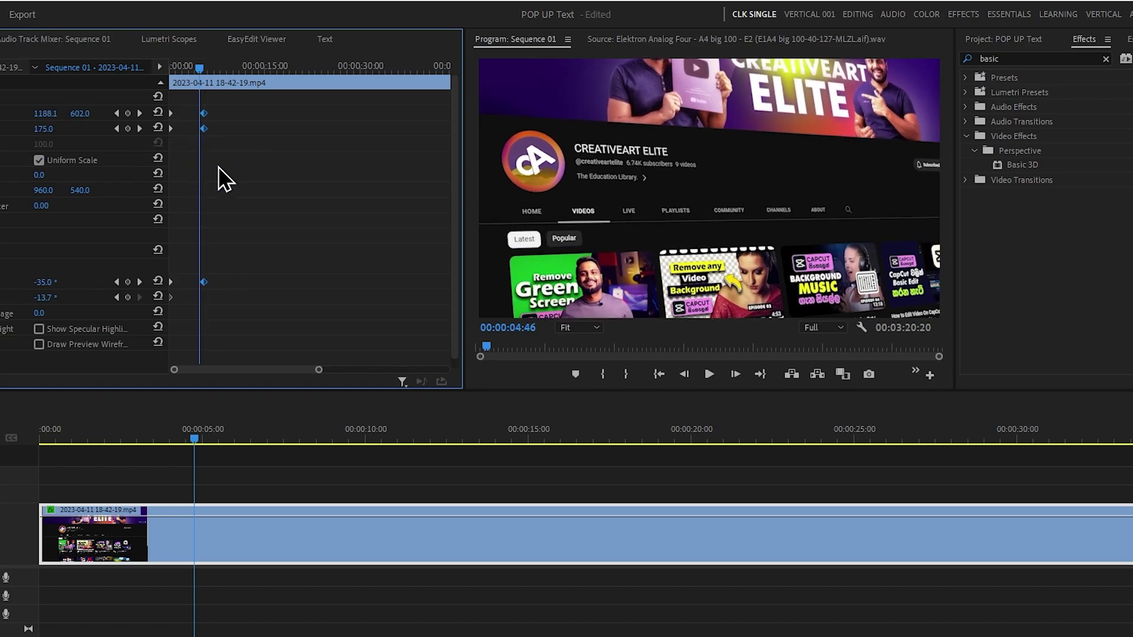
pyautogui.moveTo(183, 437); pyautogui.dragTo(40, 439)
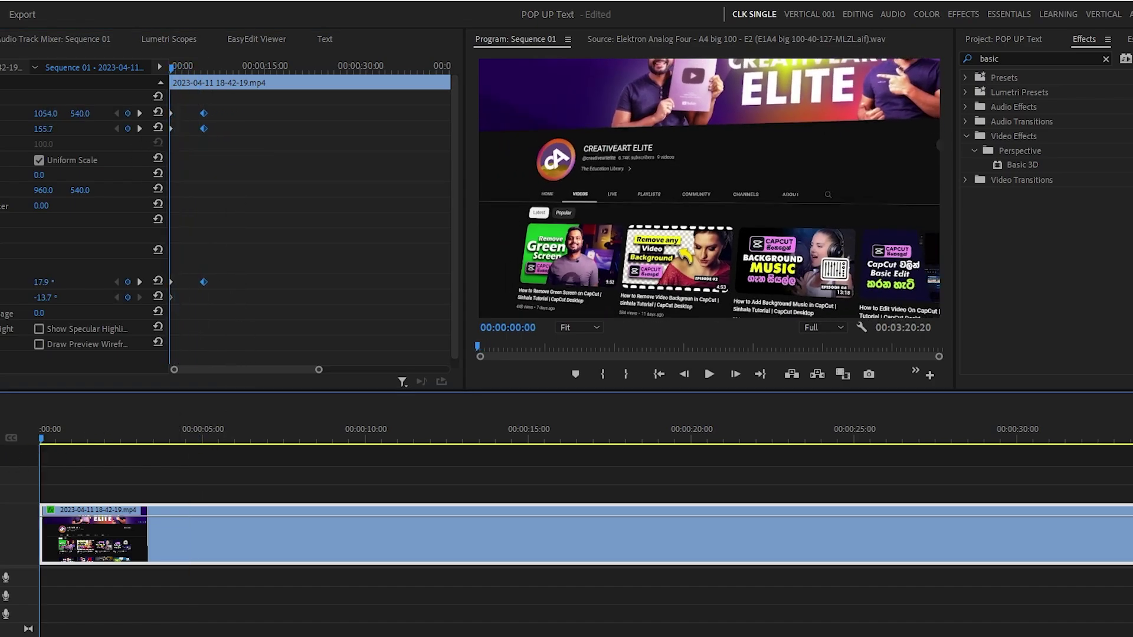
pyautogui.press('space')
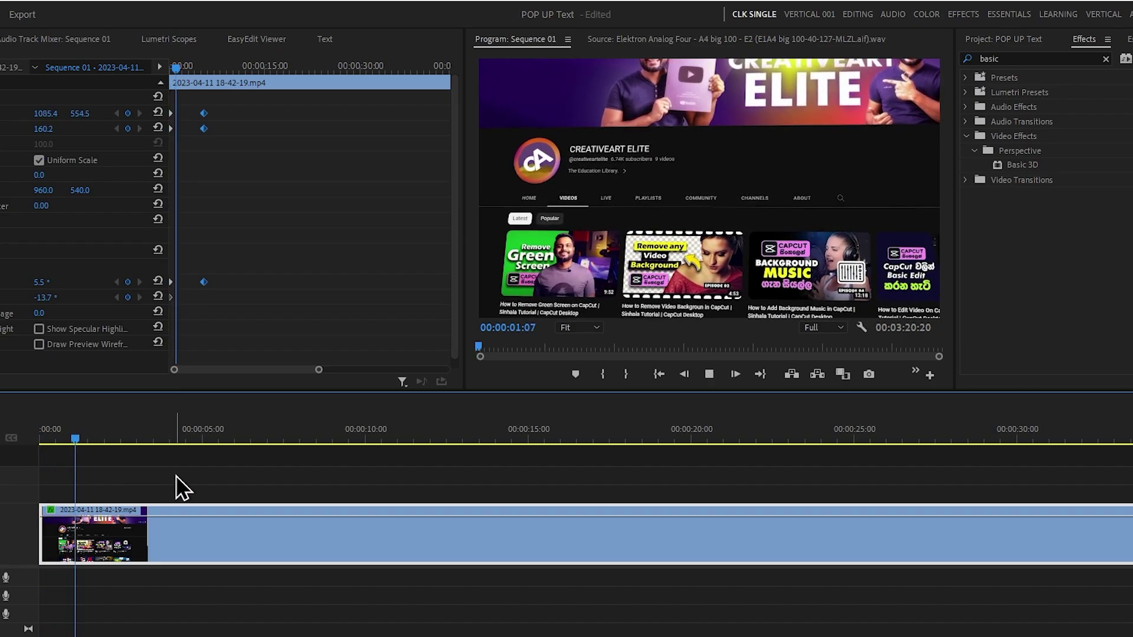
pyautogui.moveTo(237, 317); pyautogui.dragTo(193, 92)
pyautogui.press('space')
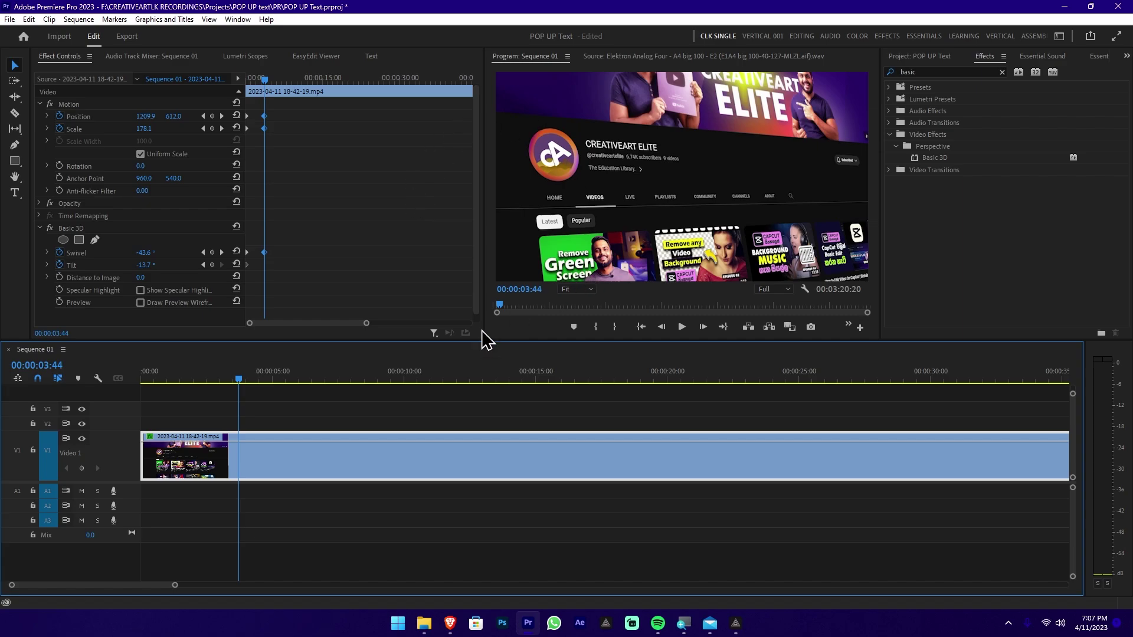
# Split the clip at 00:00:03:31, just before the ending keyframes, and move the second segment along V1 to start at 00:00:06:47
pyautogui.moveTo(366, 325); pyautogui.dragTo(336, 329)
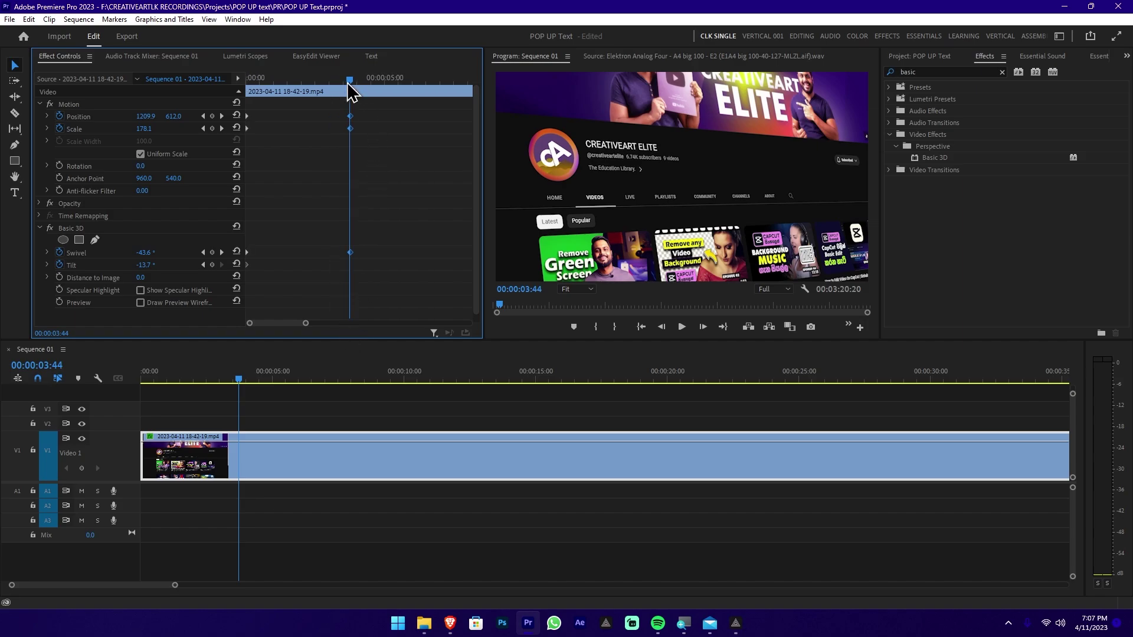
pyautogui.moveTo(348, 84)
pyautogui.mouseDown()
pyautogui.moveTo(239, 95)
pyautogui.moveTo(342, 99)
pyautogui.moveTo(346, 89)
pyautogui.mouseUp()
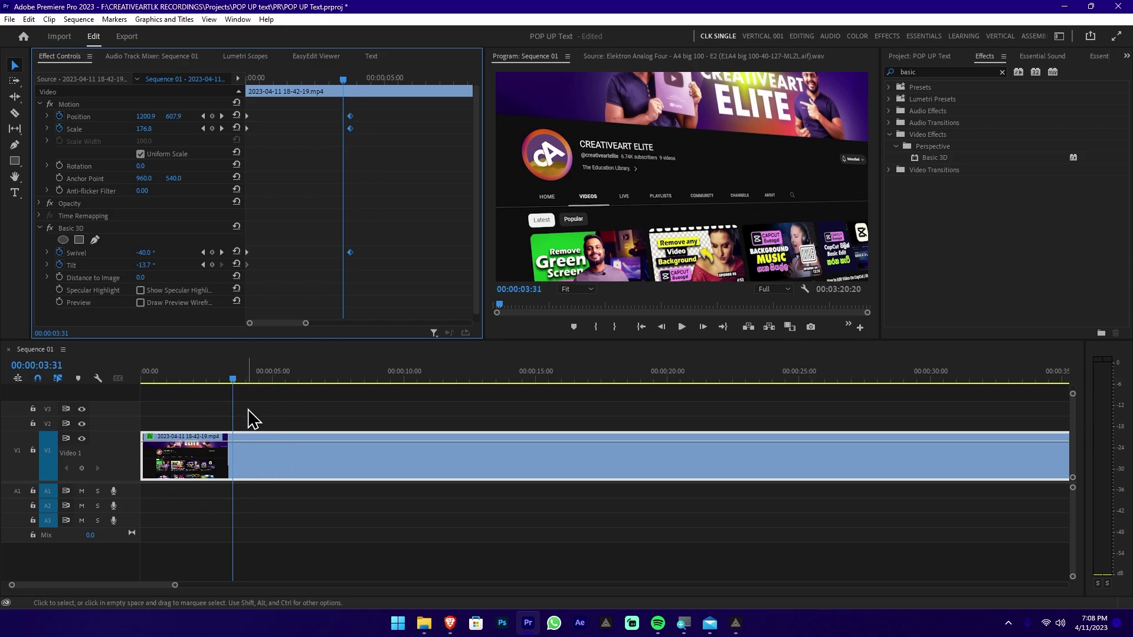
pyautogui.moveTo(266, 525); pyautogui.dragTo(343, 476)
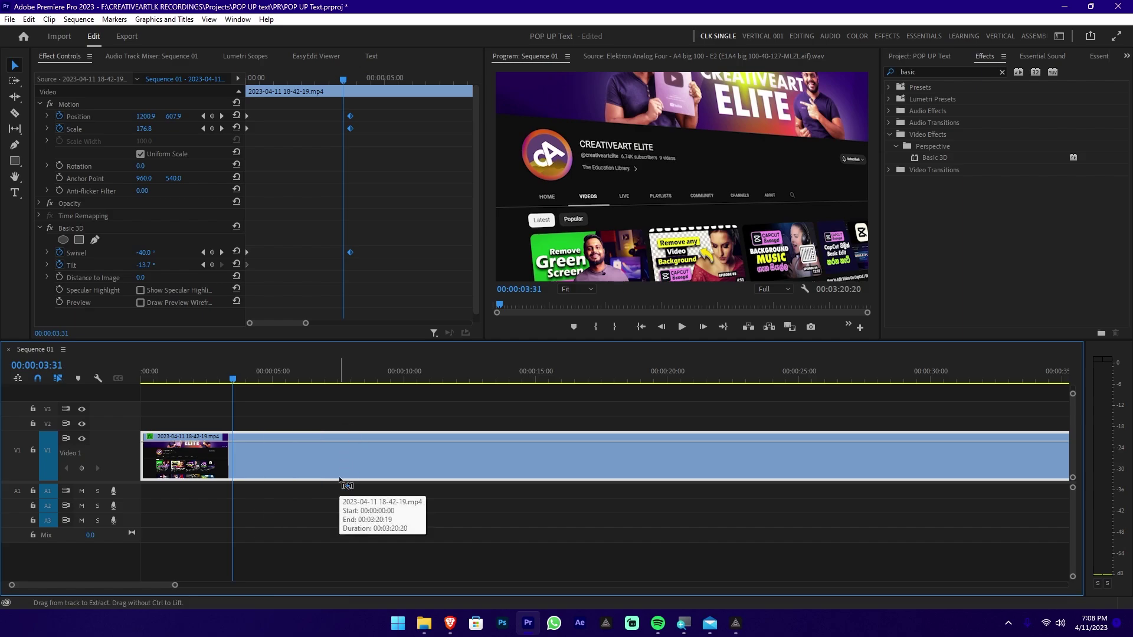
pyautogui.hotkey('ctrl', 'k')
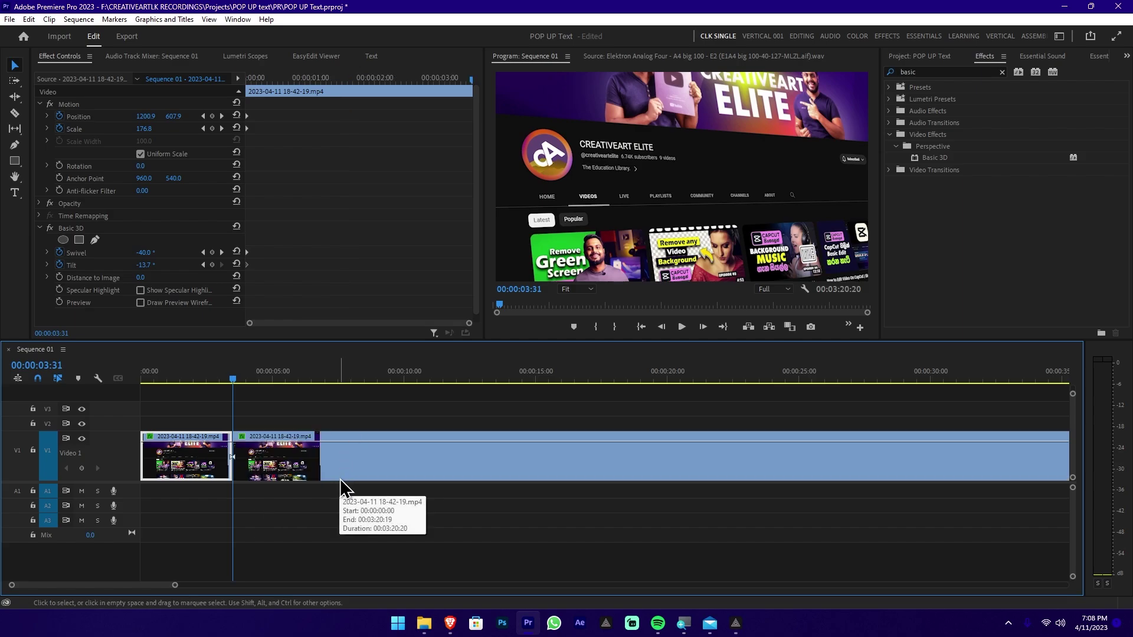
pyautogui.click(346, 472)
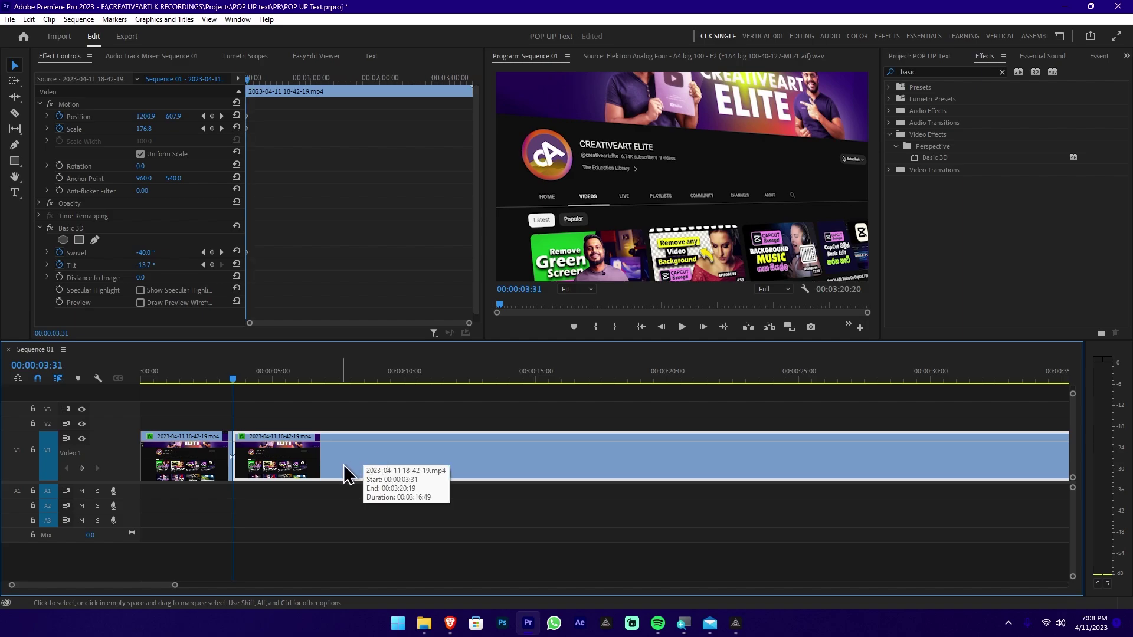
pyautogui.moveTo(346, 470); pyautogui.dragTo(431, 470)
# Check the picture in the separated second segment and play the end of the first segment
pyautogui.click(356, 376)
pyautogui.moveTo(260, 401); pyautogui.dragTo(100, 513)
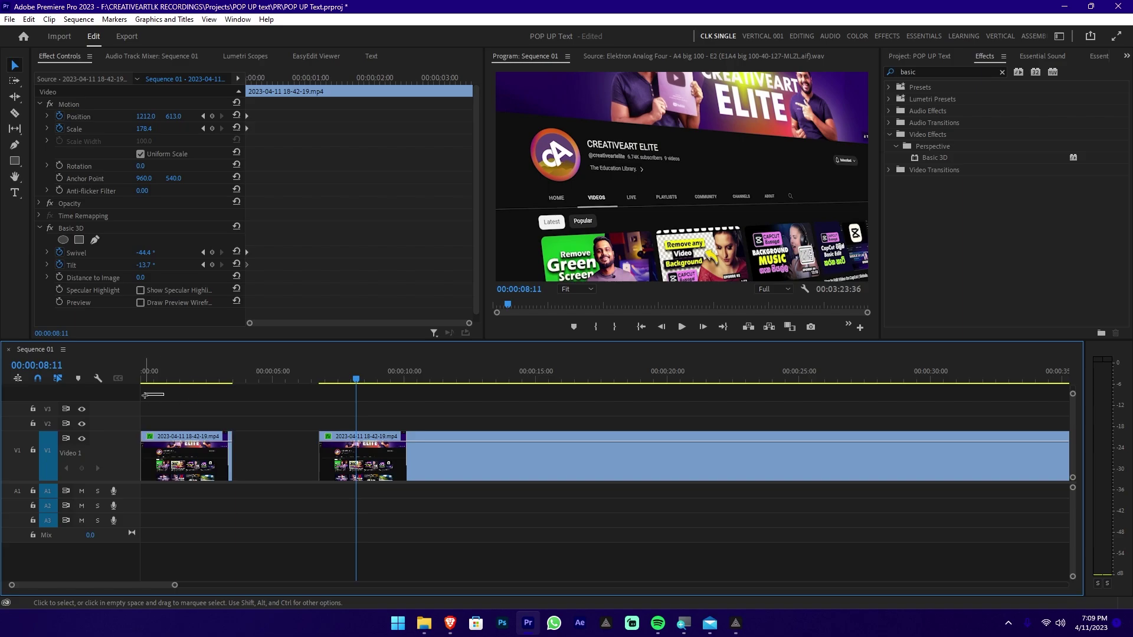
pyautogui.click(205, 376)
pyautogui.press('space')
pyautogui.press('space')
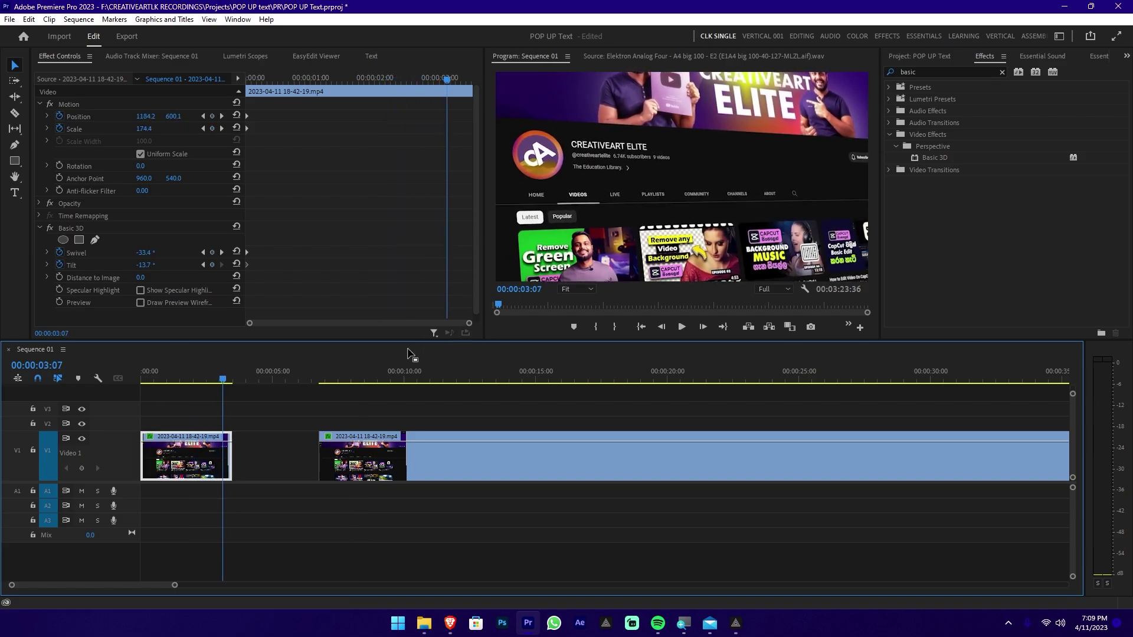
# At the second segment's first frame, 00:00:06:47, turn off Swivel and Tilt animation and delete their existing keyframes
pyautogui.click(319, 378)
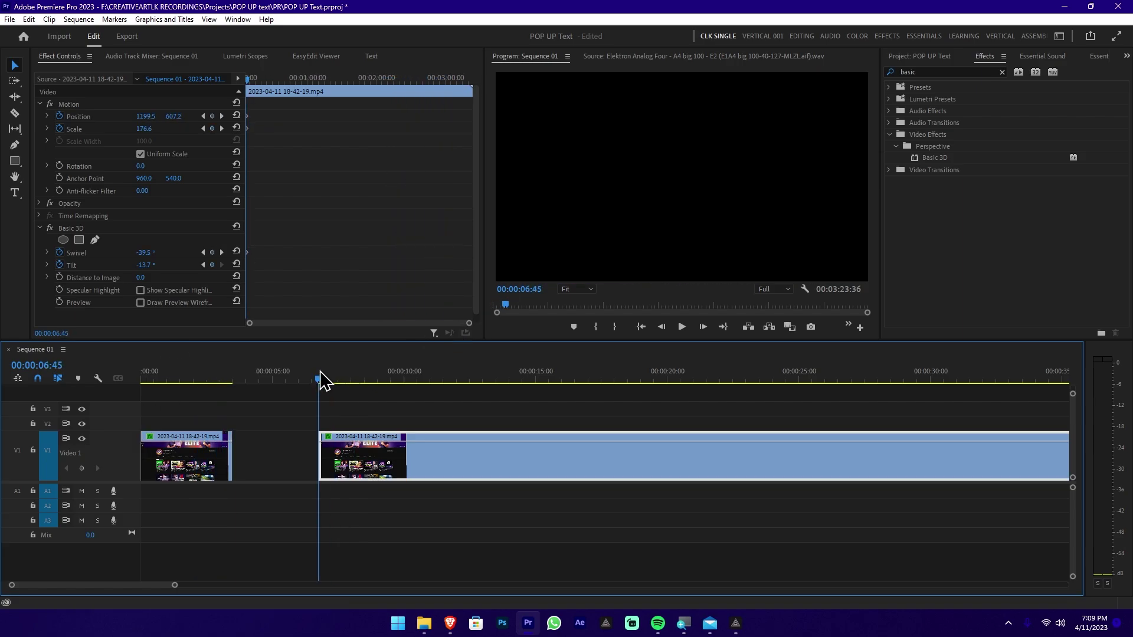
pyautogui.click(424, 476)
pyautogui.press('Right')
pyautogui.press('Right')
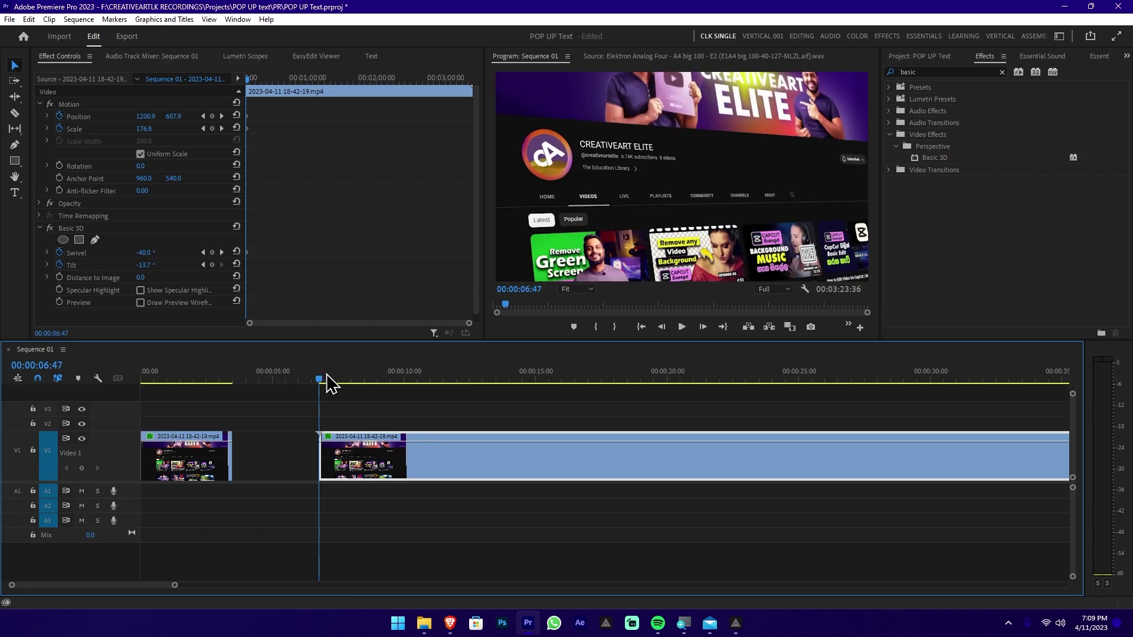
pyautogui.click(35, 309)
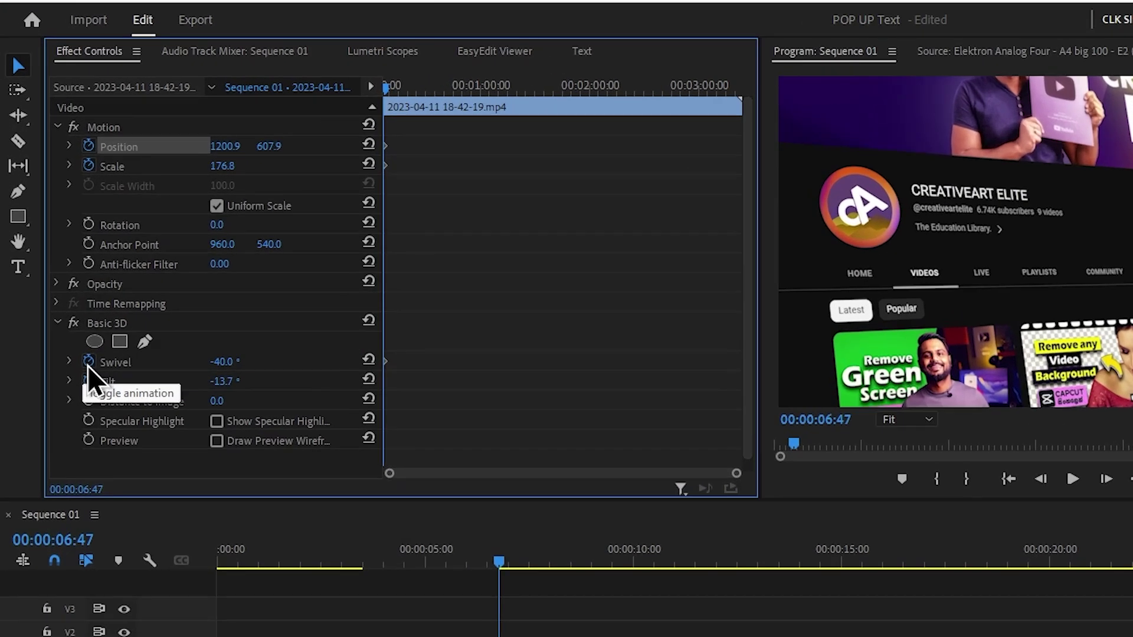
pyautogui.click(58, 255)
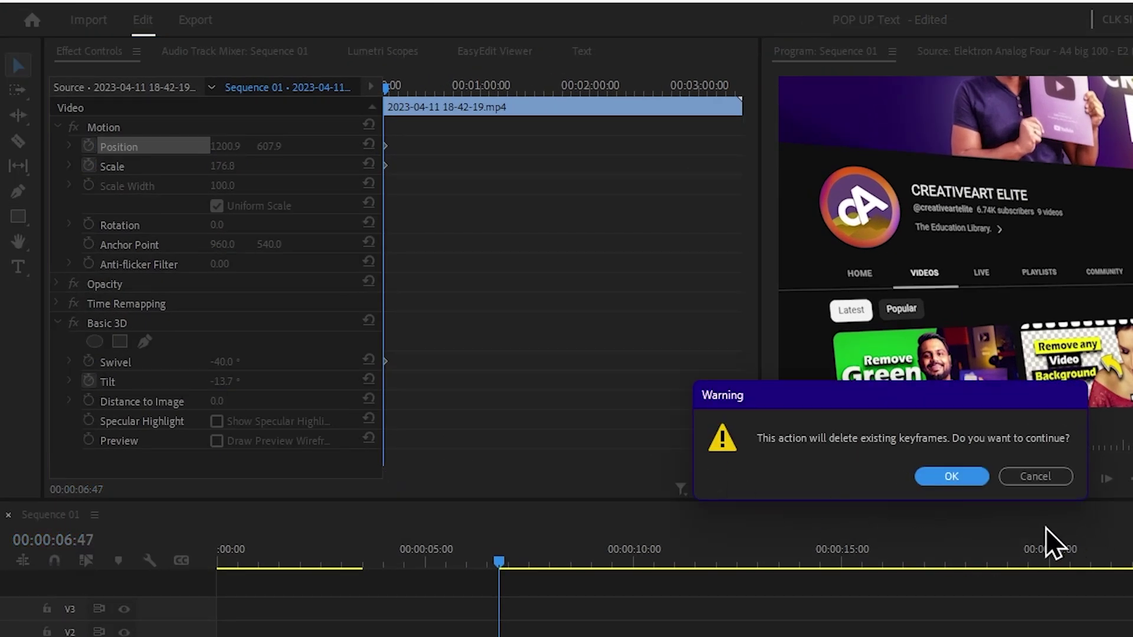
pyautogui.click(961, 479)
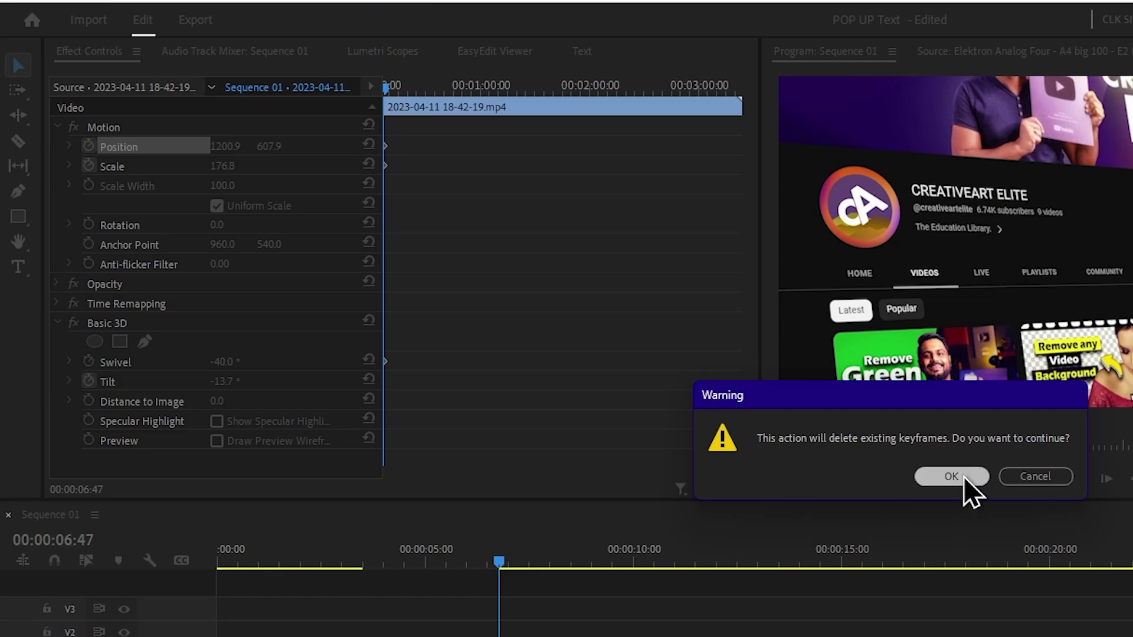
pyautogui.click(90, 381)
pyautogui.press('Return')
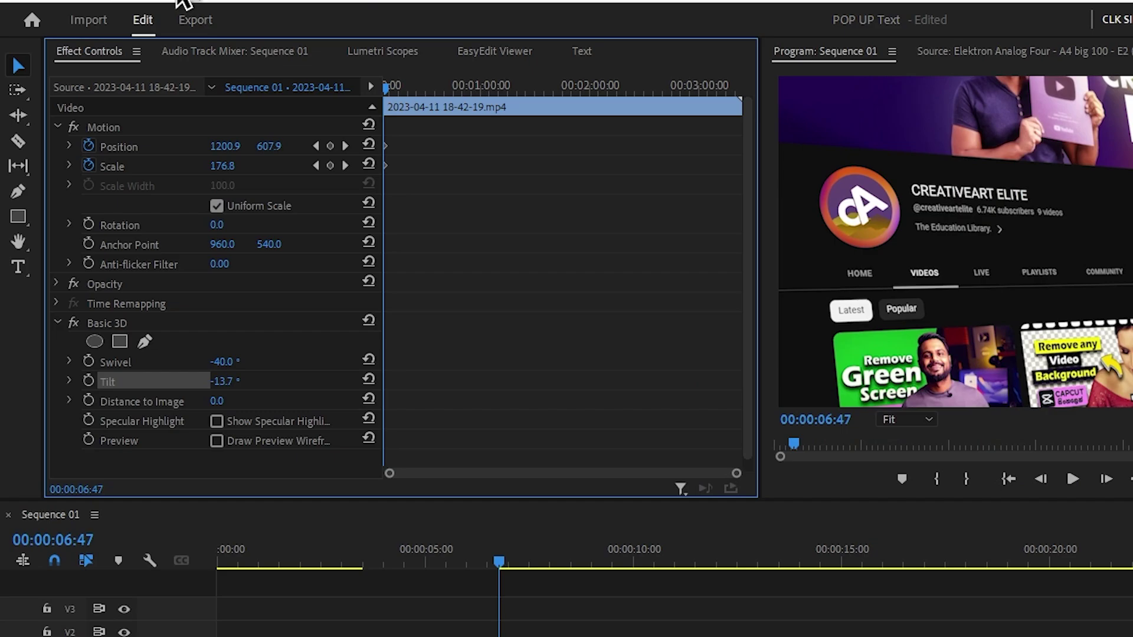
# Turn off Scale and Position animation on the second segment and delete their existing keyframes
pyautogui.click(90, 165)
pyautogui.press('Return')
pyautogui.click(89, 148)
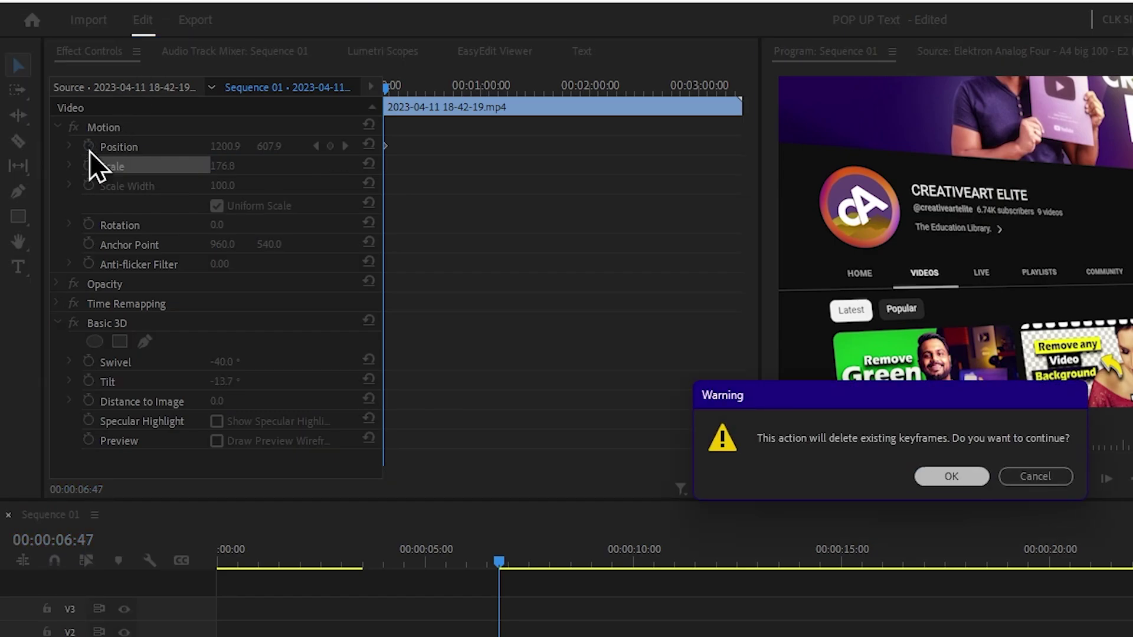
pyautogui.press('Return')
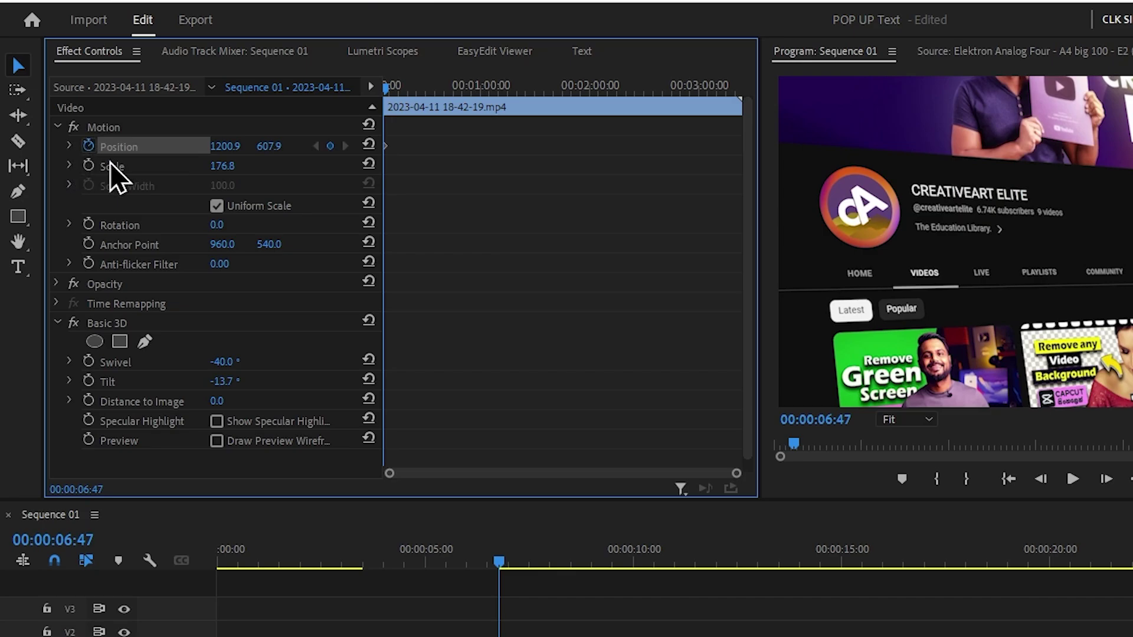
# Start new Scale, Swivel and Tilt keyframes at the second segment's first frame
pyautogui.click(88, 166)
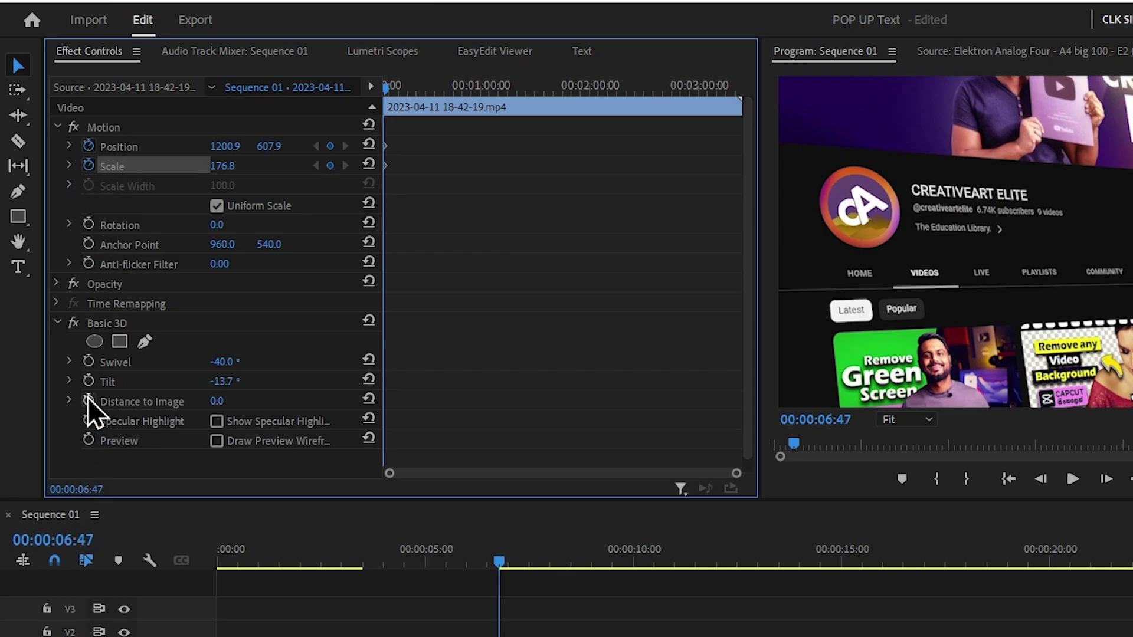
pyautogui.click(88, 361)
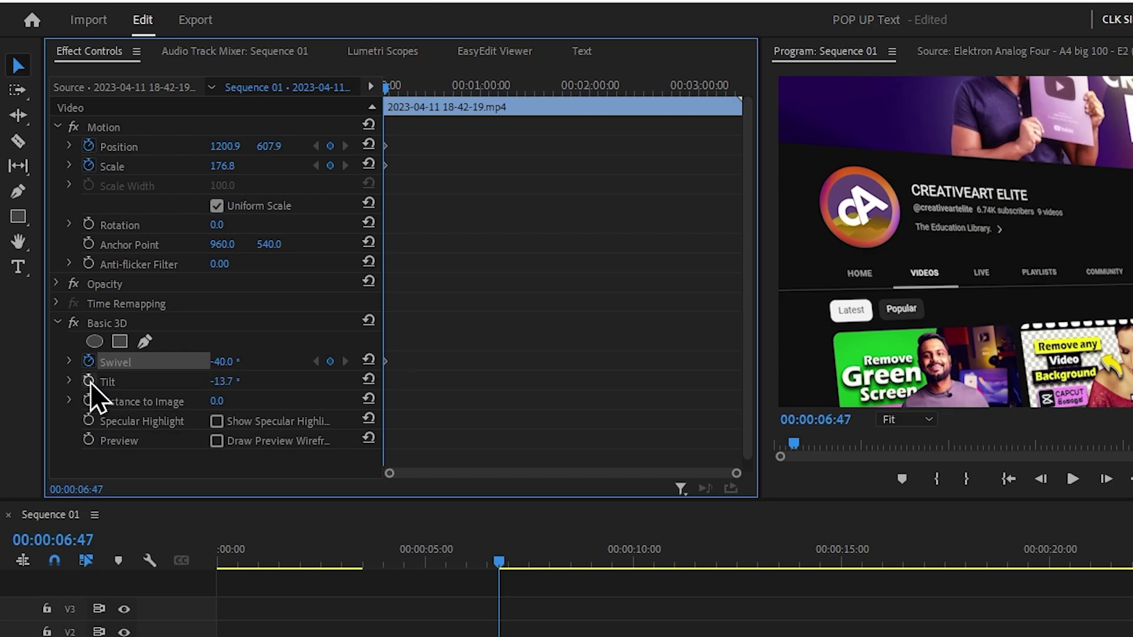
pyautogui.click(89, 381)
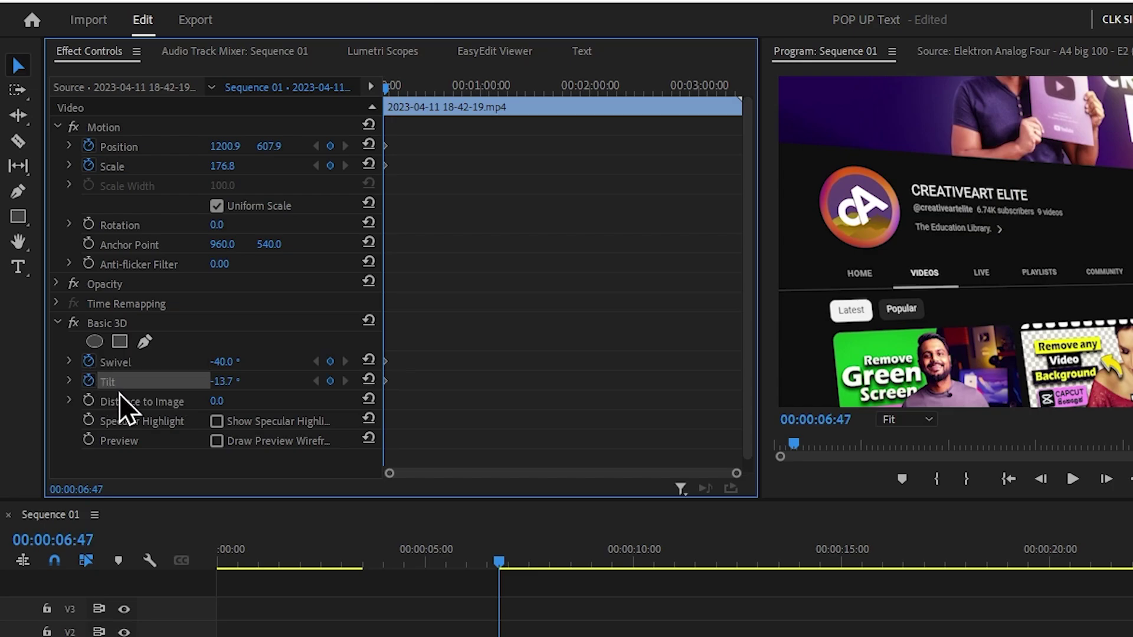
# Reset Swivel, Tilt, Position and Scale to their defaults at the second segment's first frame
pyautogui.click(368, 360)
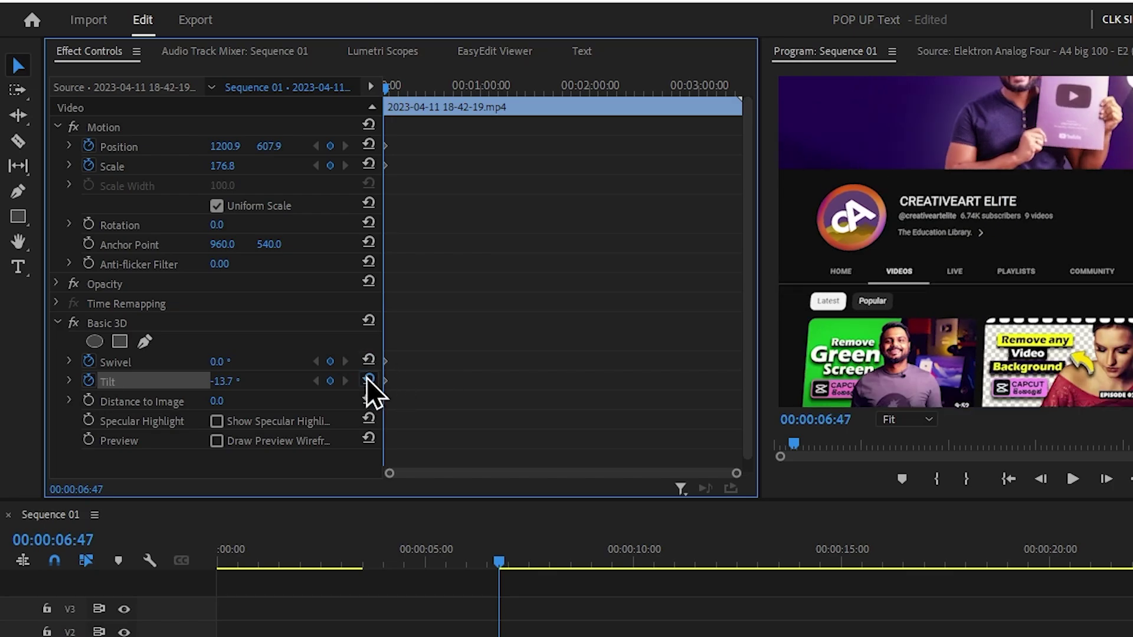
pyautogui.click(368, 380)
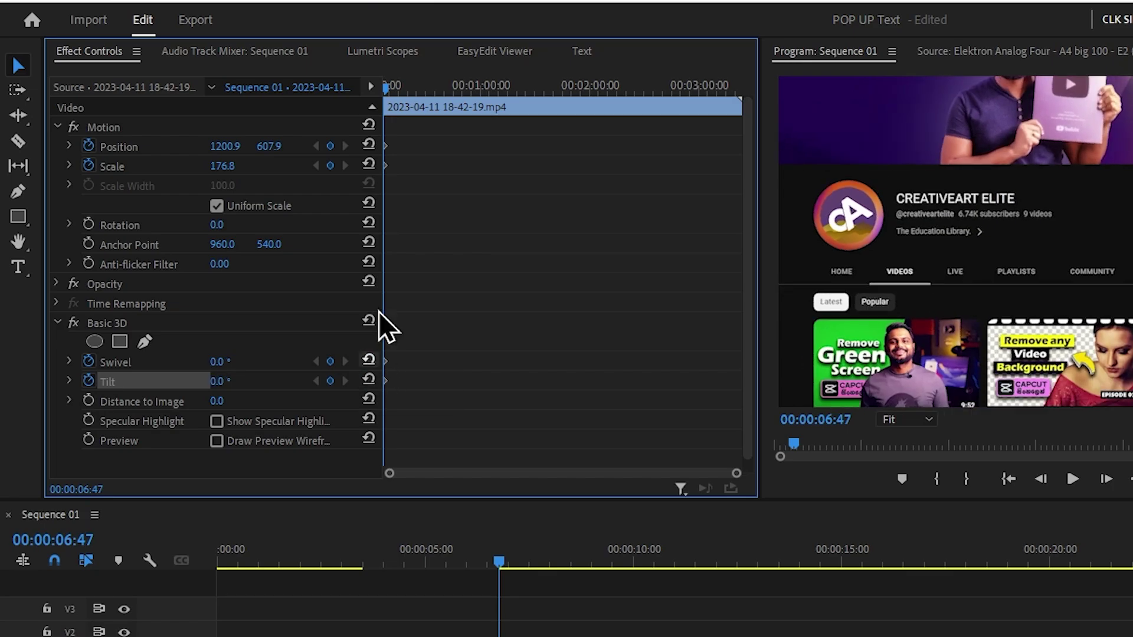
pyautogui.click(368, 144)
pyautogui.click(370, 164)
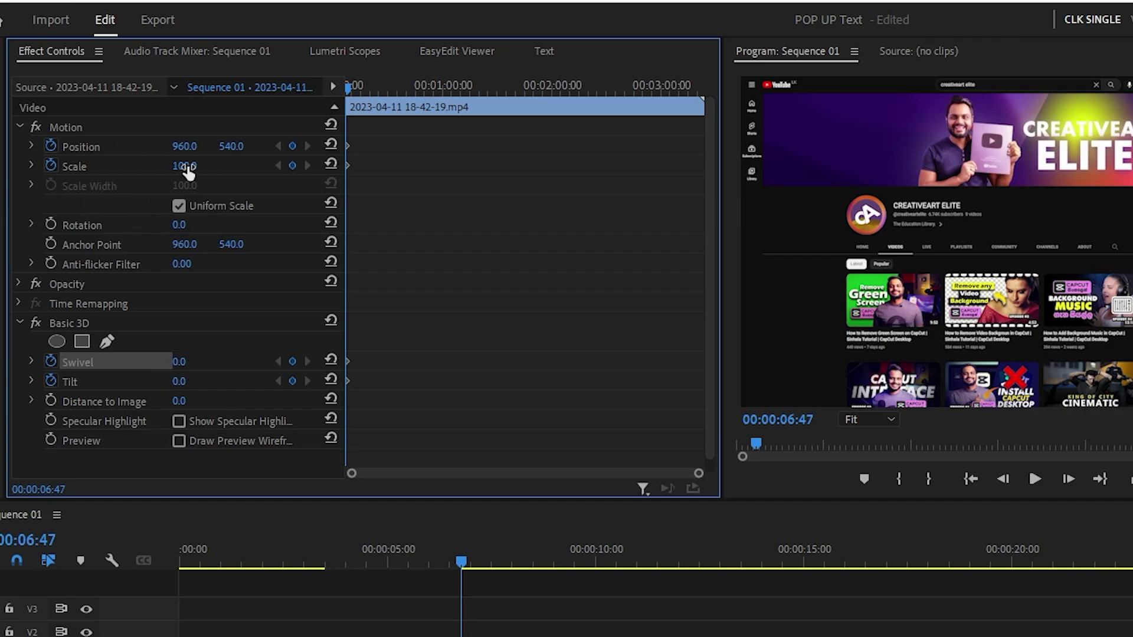
# Frame the channel banner at the second segment's start with Position 1098, 1017, Scale 255.6, Swivel 26.5° and Tilt -12.8°
pyautogui.moveTo(188, 170); pyautogui.dragTo(210, 169)
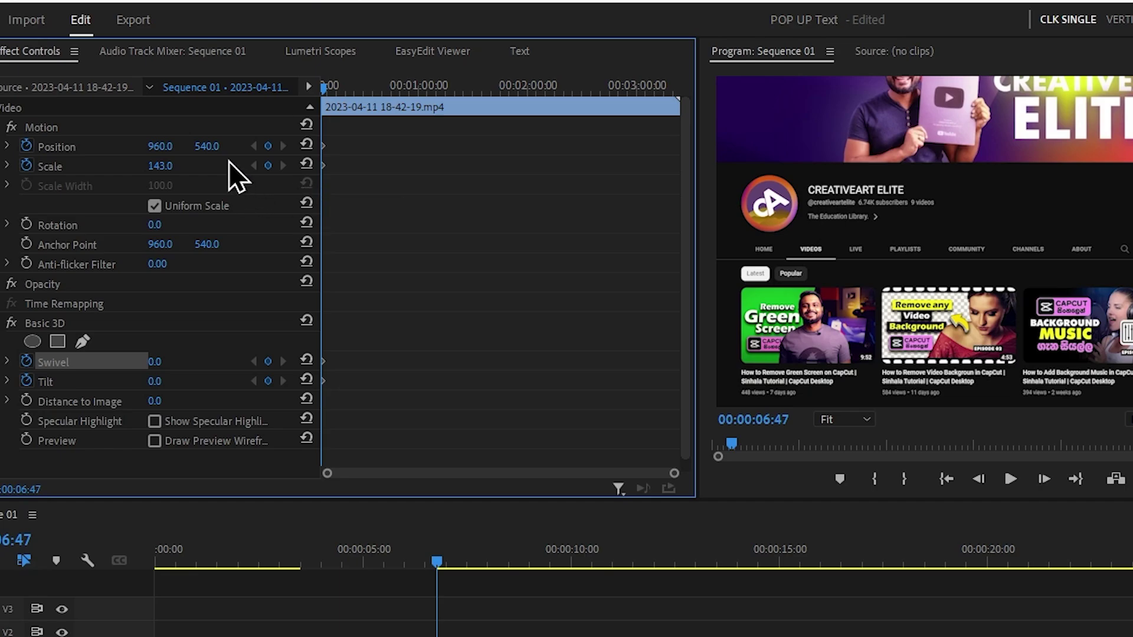
pyautogui.moveTo(207, 147); pyautogui.dragTo(299, 147)
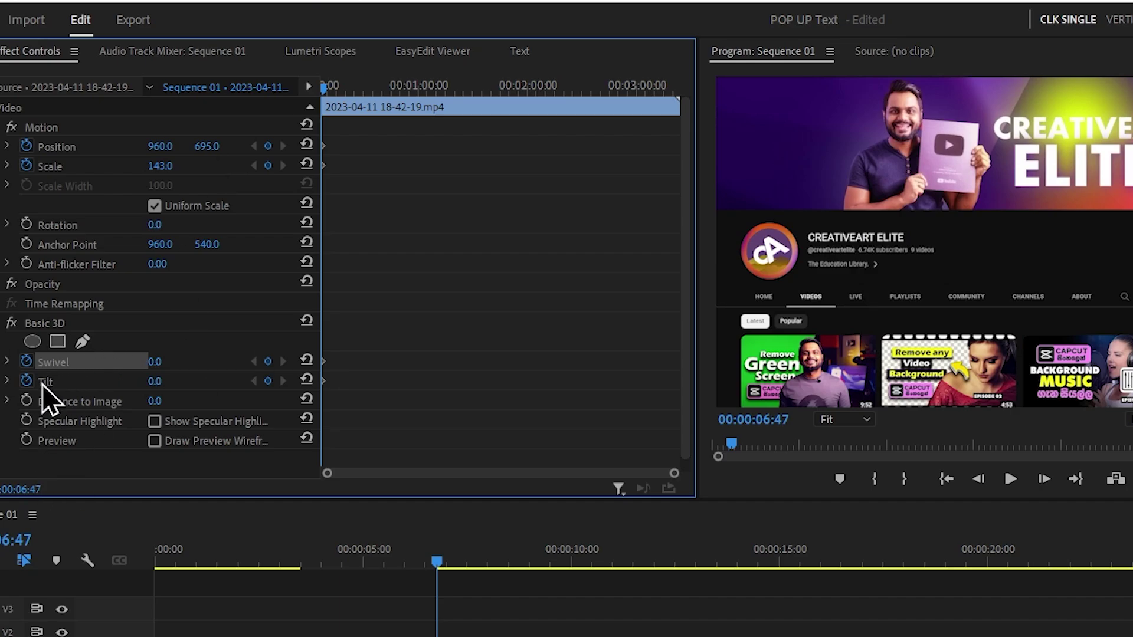
pyautogui.moveTo(158, 370); pyautogui.dragTo(139, 371)
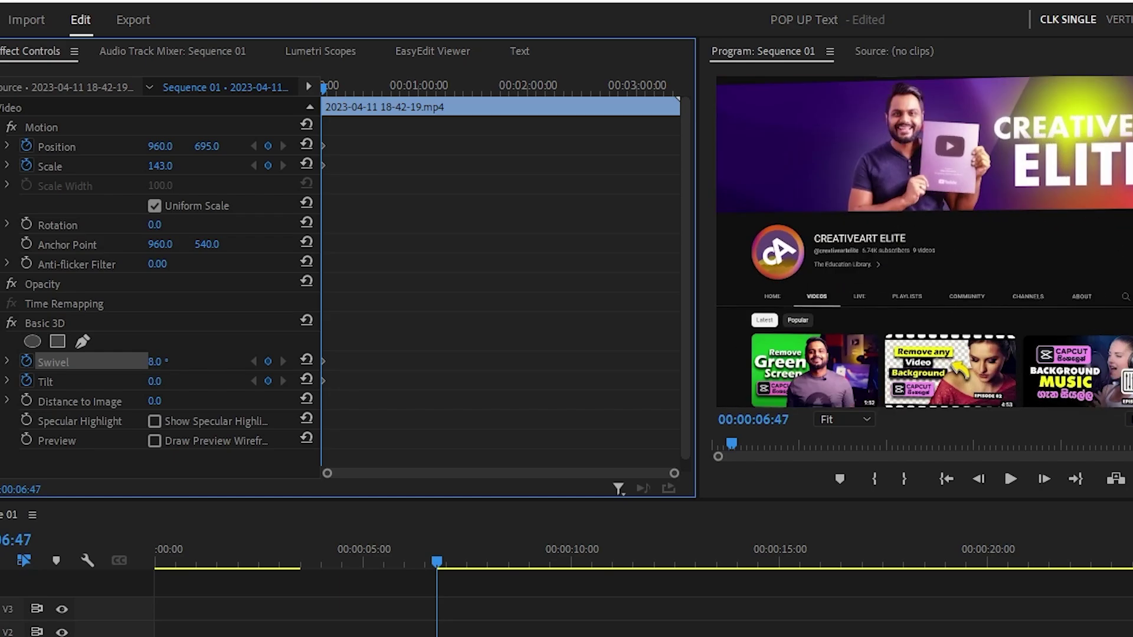
pyautogui.write('30')
pyautogui.press('Return')
pyautogui.moveTo(174, 362); pyautogui.dragTo(159, 381)
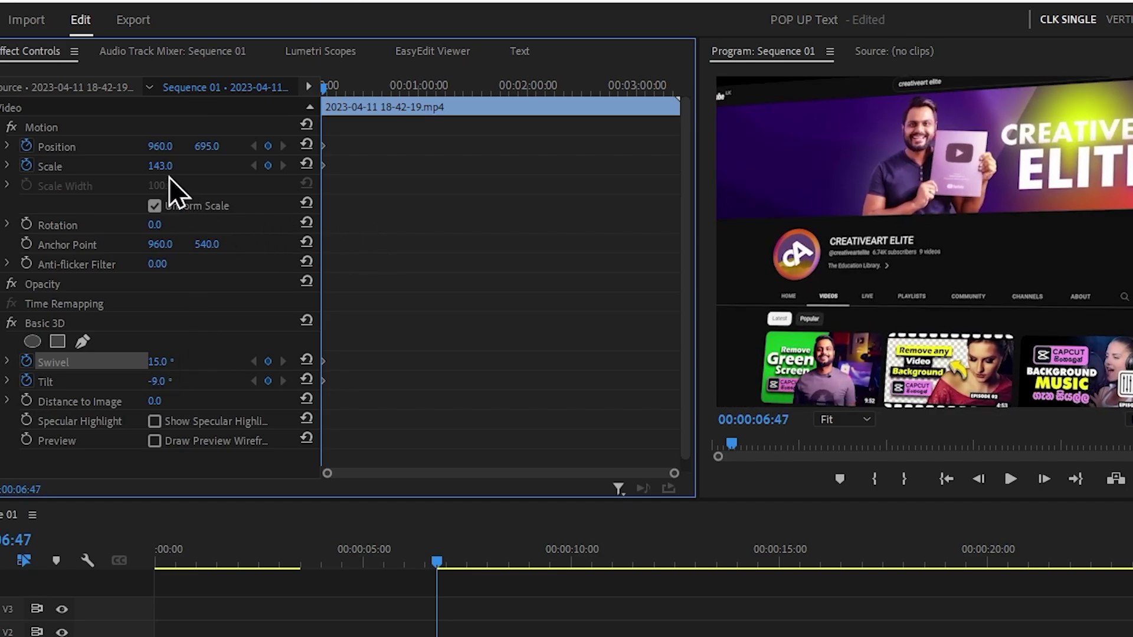
pyautogui.moveTo(167, 167); pyautogui.dragTo(218, 148)
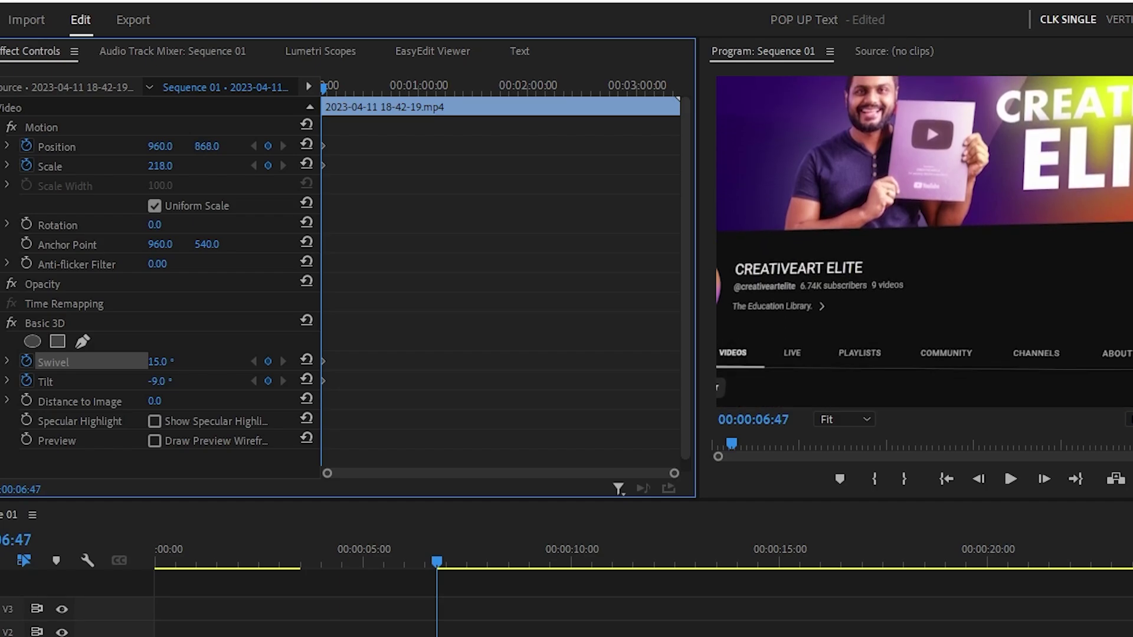
pyautogui.moveTo(207, 146); pyautogui.dragTo(224, 146)
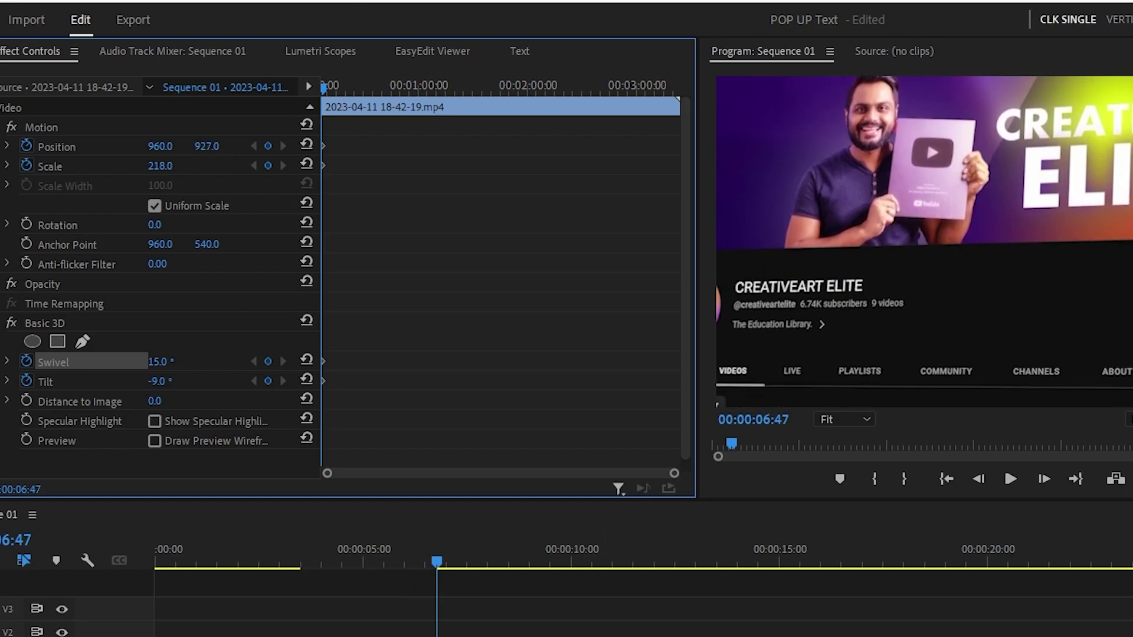
pyautogui.moveTo(157, 361); pyautogui.dragTo(142, 381)
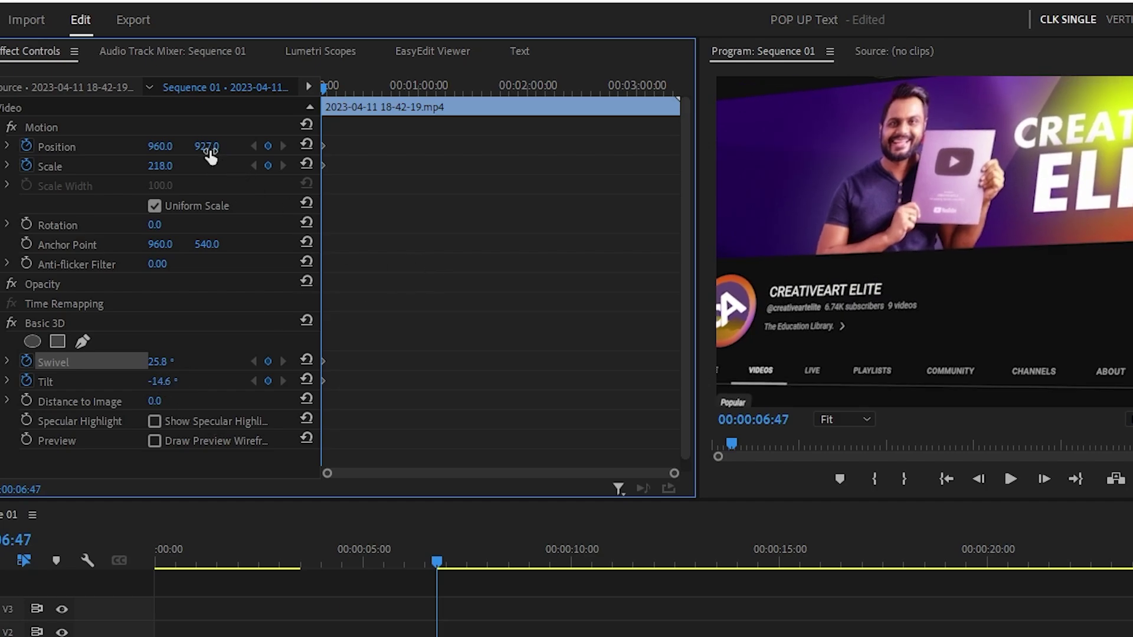
pyautogui.moveTo(211, 146); pyautogui.dragTo(174, 146)
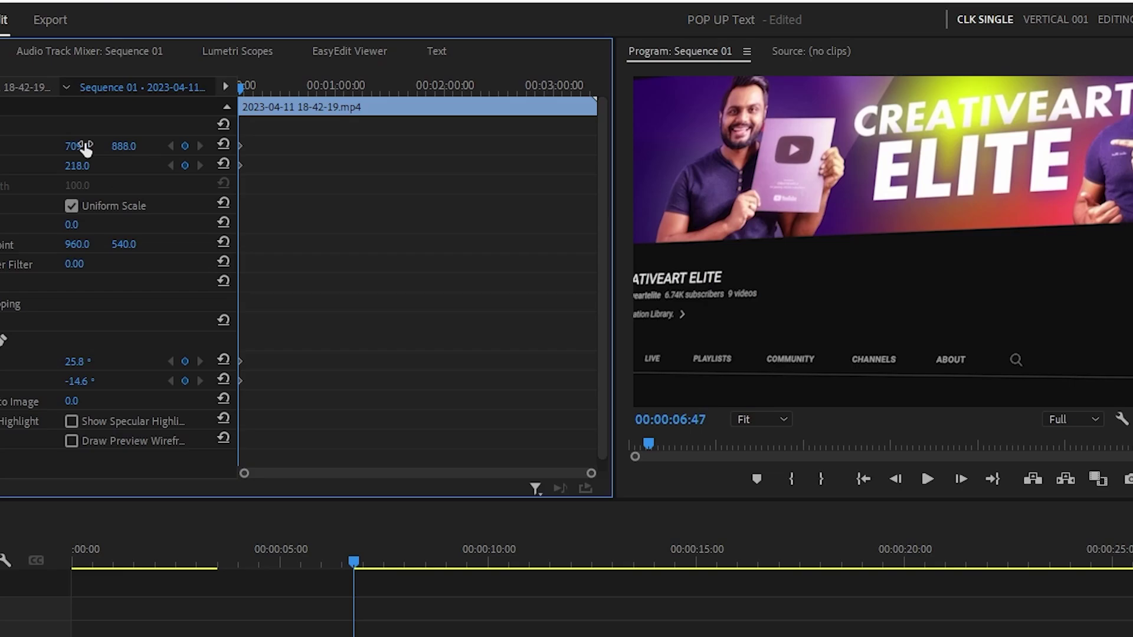
pyautogui.moveTo(164, 146); pyautogui.dragTo(172, 145)
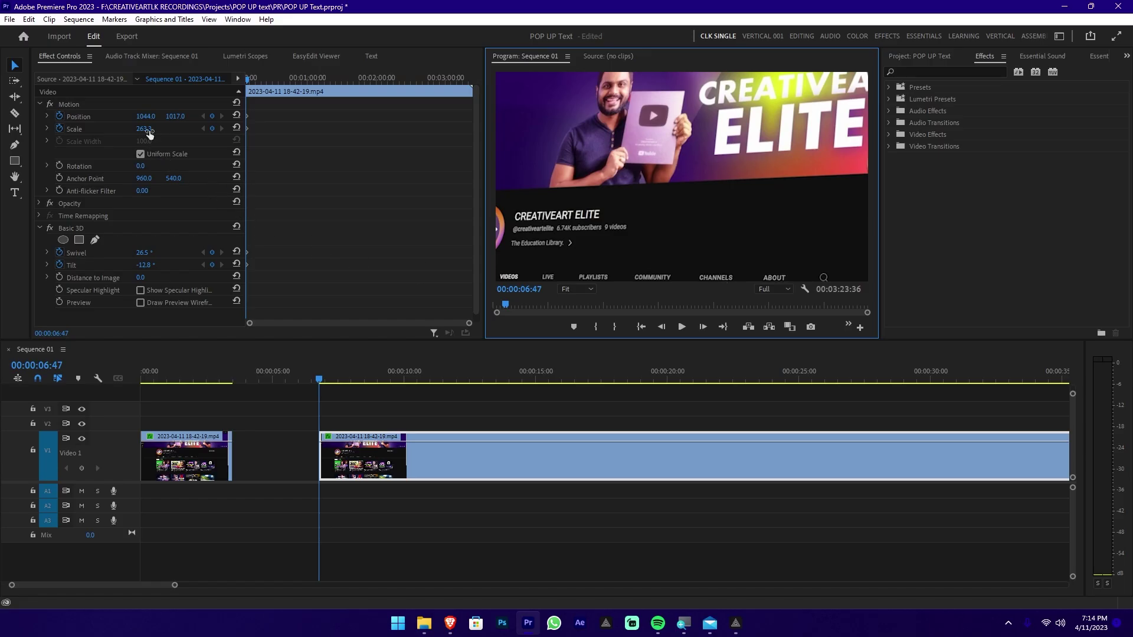
pyautogui.moveTo(150, 134); pyautogui.dragTo(145, 135)
pyautogui.moveTo(544, 263); pyautogui.dragTo(554, 264)
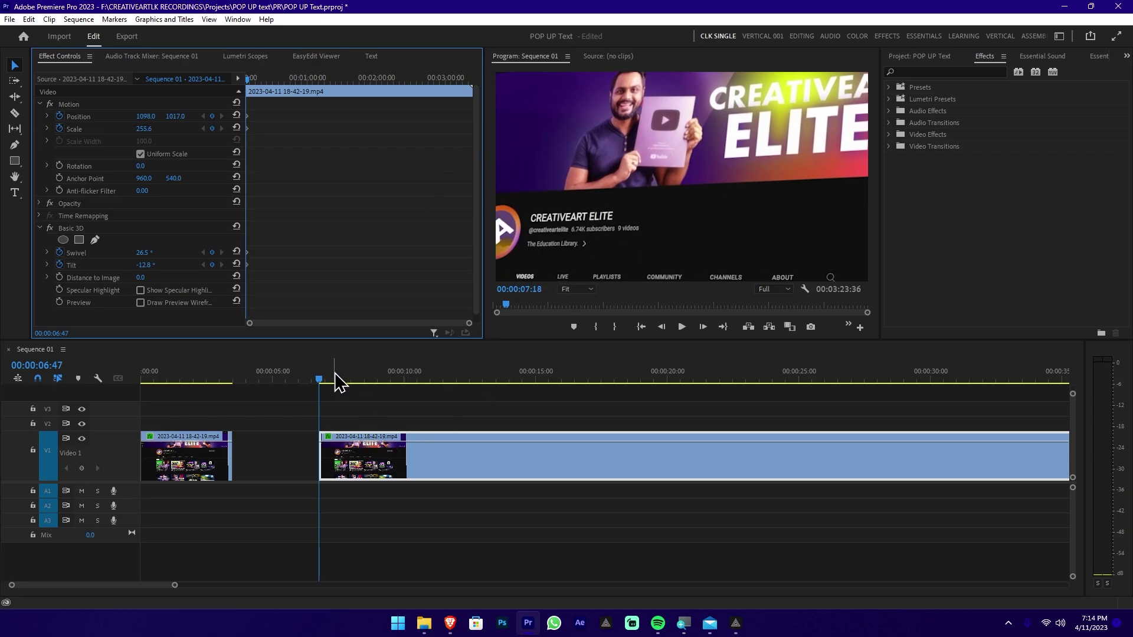
# At 00:00:14:43, set the second segment's Position to 451, 1147 so the view ends on the banner's far side
pyautogui.moveTo(335, 382); pyautogui.dragTo(534, 372)
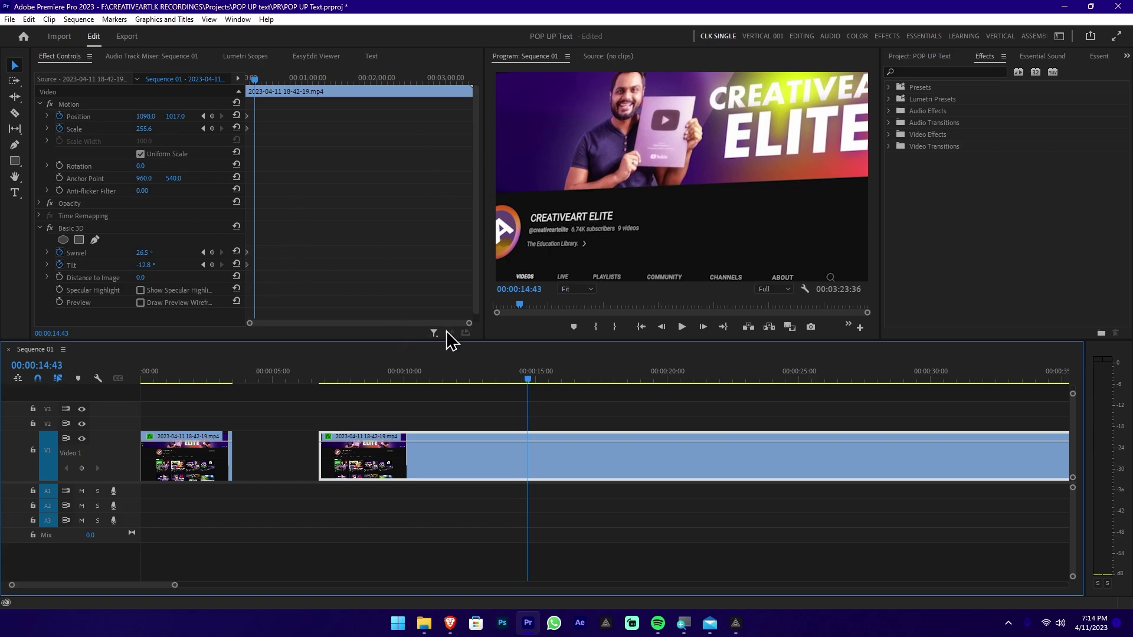
pyautogui.moveTo(468, 325); pyautogui.dragTo(404, 330)
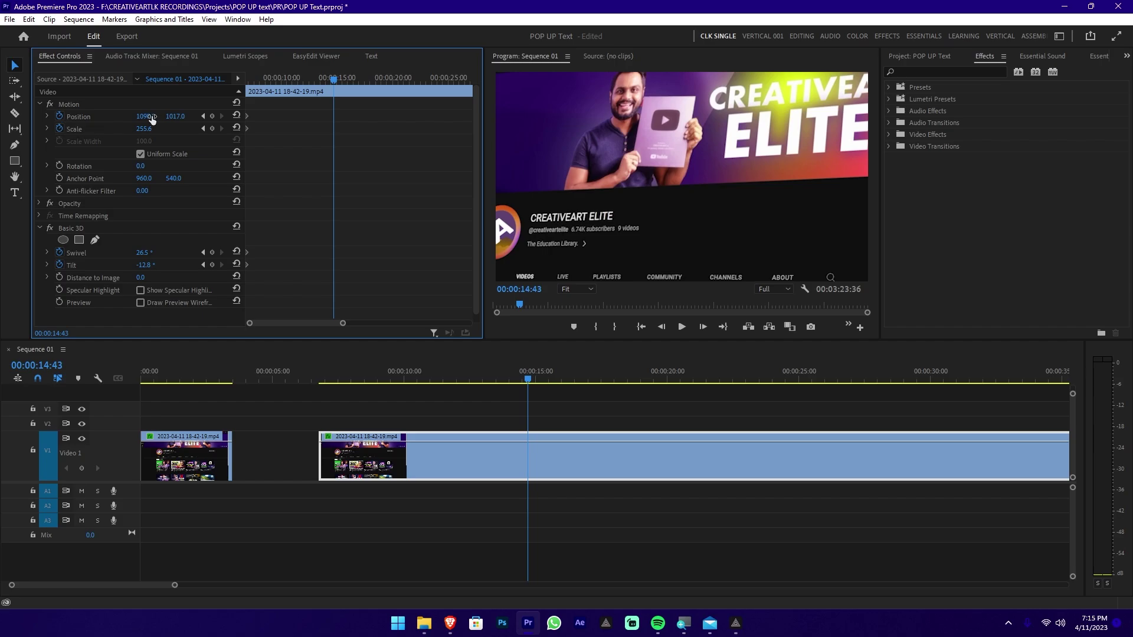
pyautogui.moveTo(146, 116); pyautogui.dragTo(36, 116)
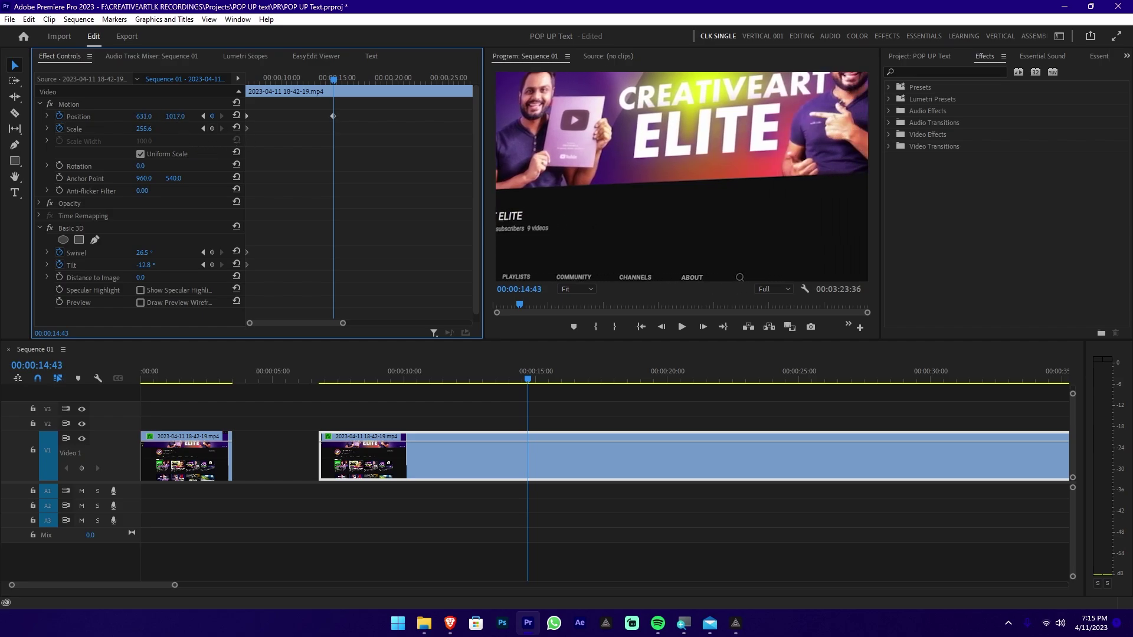
pyautogui.moveTo(176, 116); pyautogui.dragTo(224, 116)
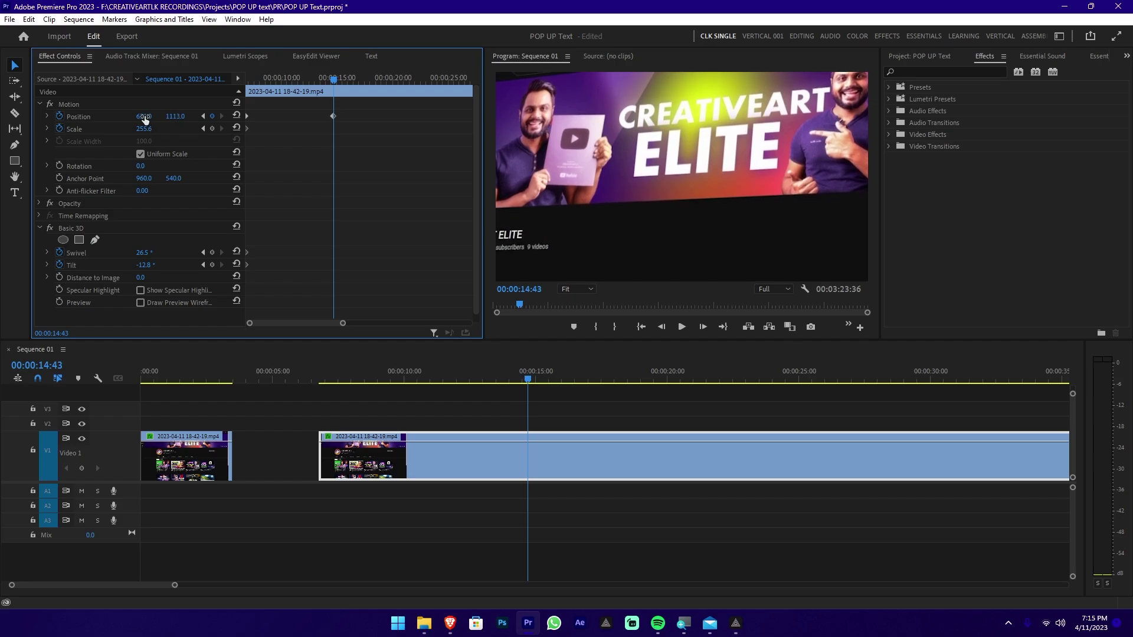
pyautogui.moveTo(145, 117); pyautogui.dragTo(104, 116)
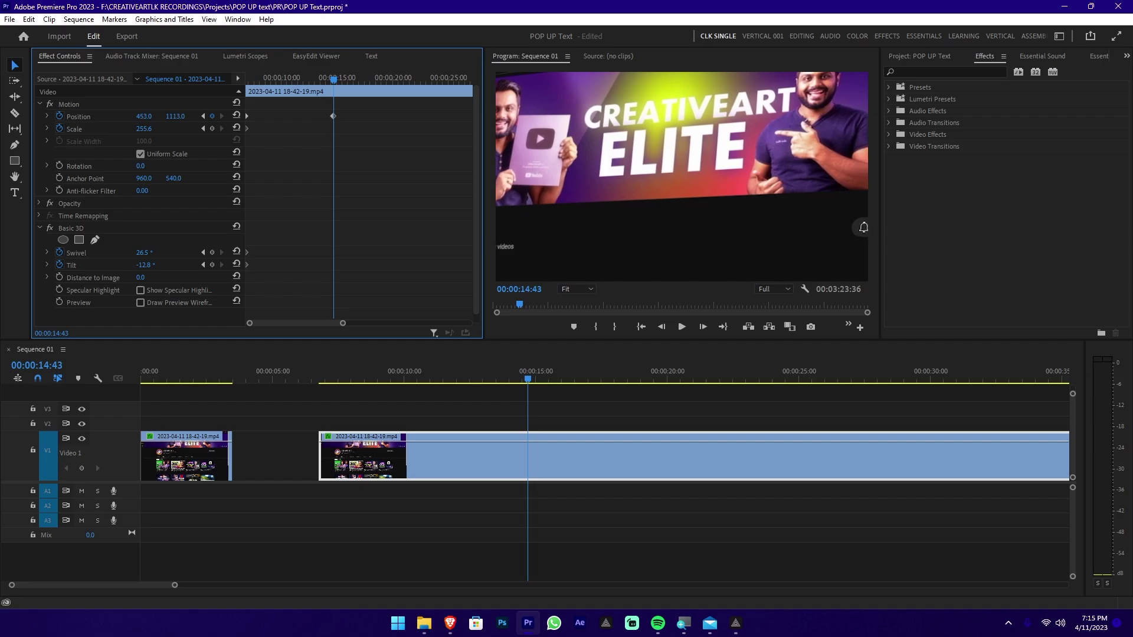
pyautogui.moveTo(718, 200); pyautogui.dragTo(718, 207)
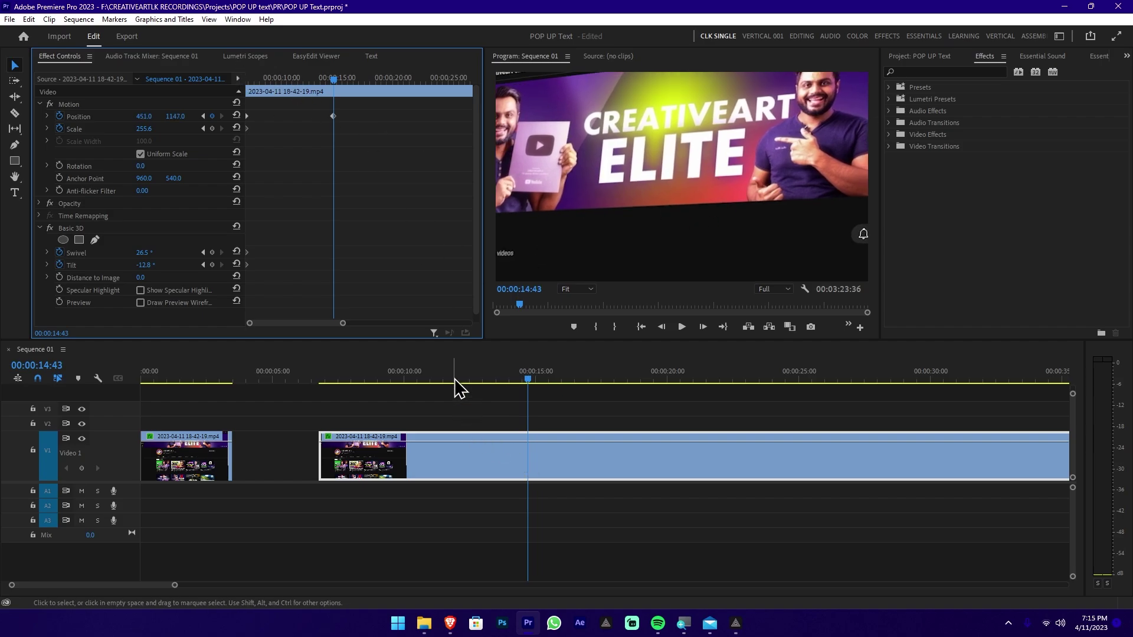
# Play the second segment from its start to check the speed of the Position animation
pyautogui.moveTo(348, 374); pyautogui.dragTo(324, 378)
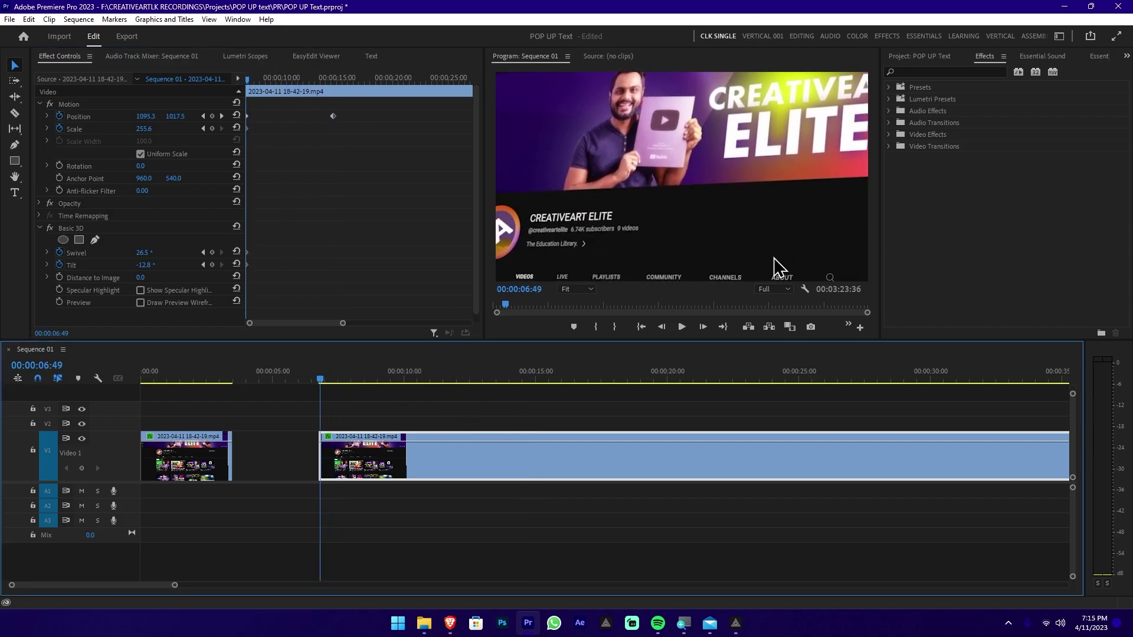
pyautogui.press('space')
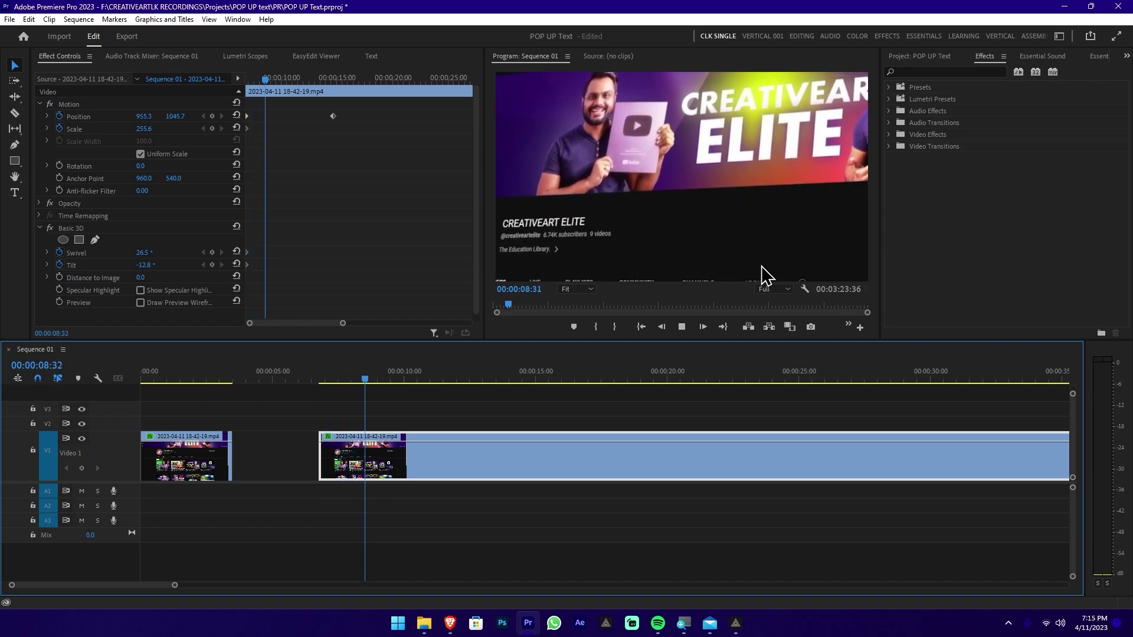
pyautogui.press('space')
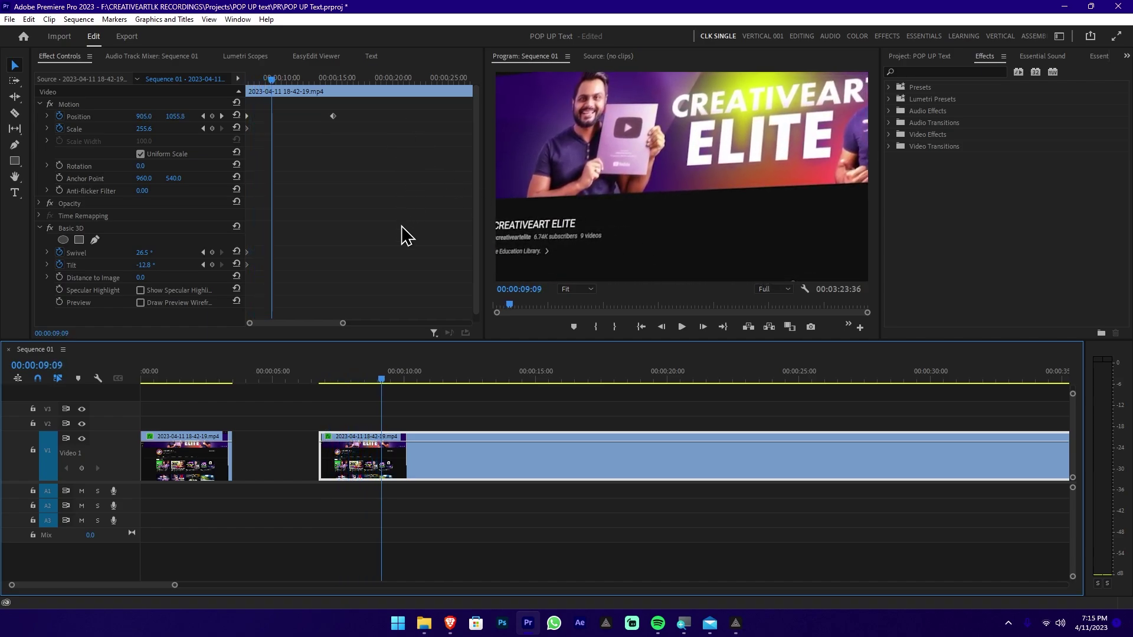
# Move the second segment's ending Position keyframe earlier, to about 00:00:08:43, and play the faster move
pyautogui.click(387, 257)
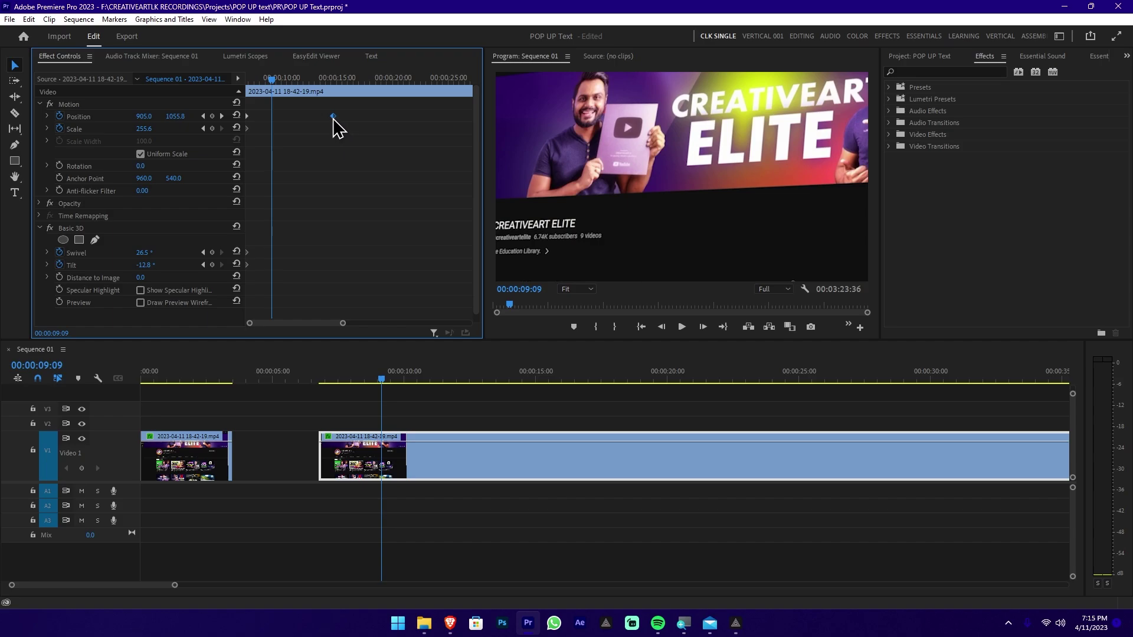
pyautogui.moveTo(333, 117); pyautogui.dragTo(248, 87)
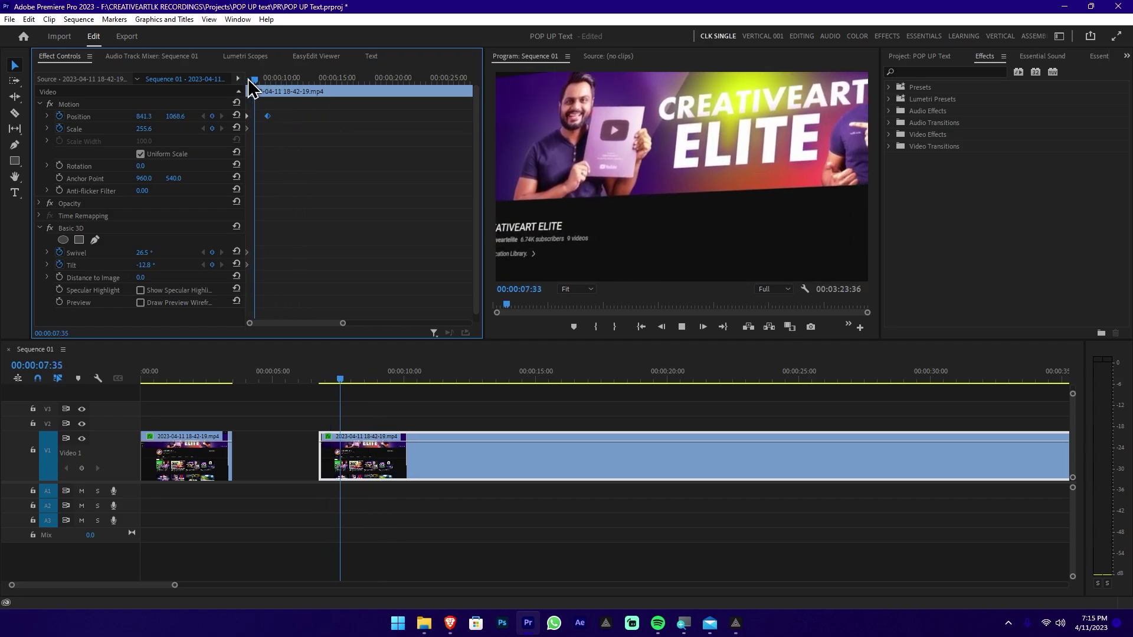
pyautogui.press('space')
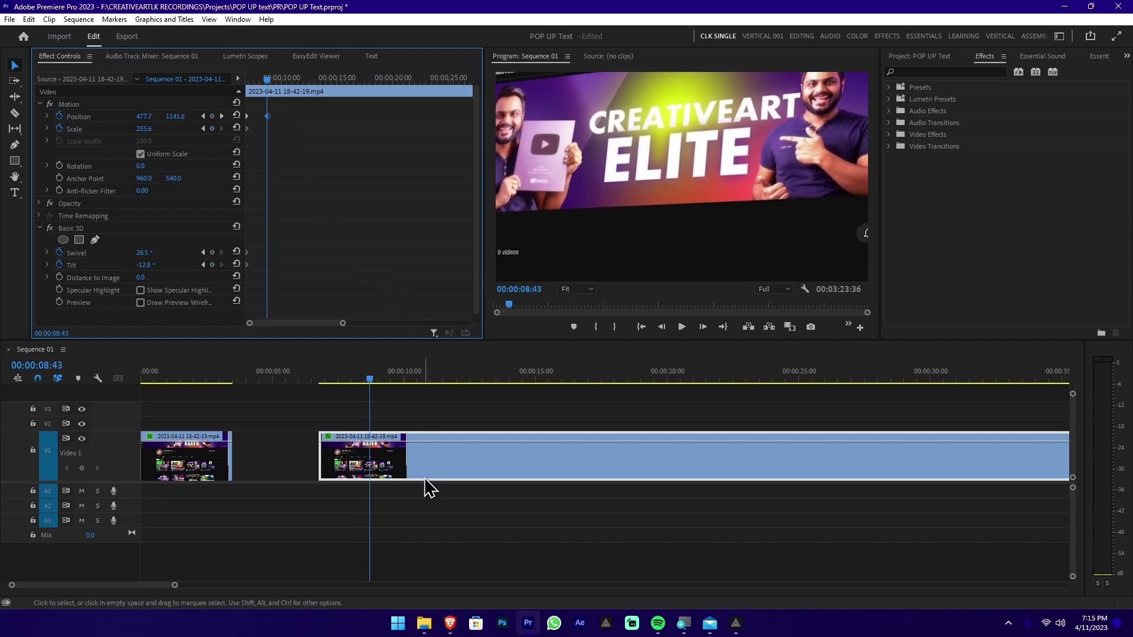
# Move the second segment against the end of the first segment and play the sequence from the beginning
pyautogui.moveTo(425, 479); pyautogui.dragTo(363, 474)
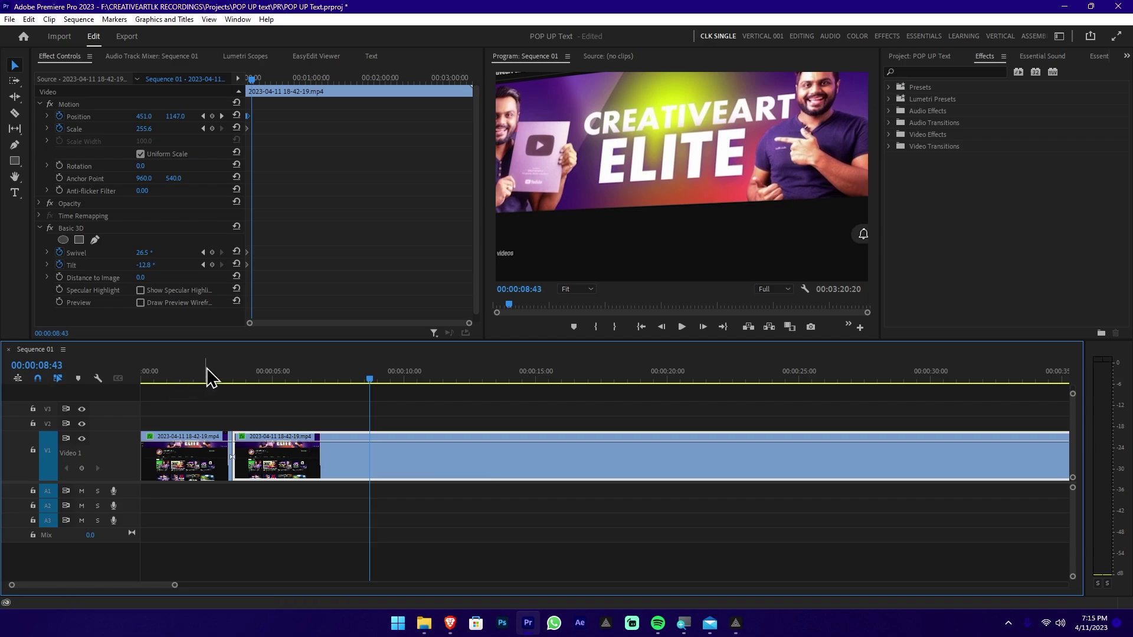
pyautogui.moveTo(210, 377); pyautogui.dragTo(114, 386)
pyautogui.press('space')
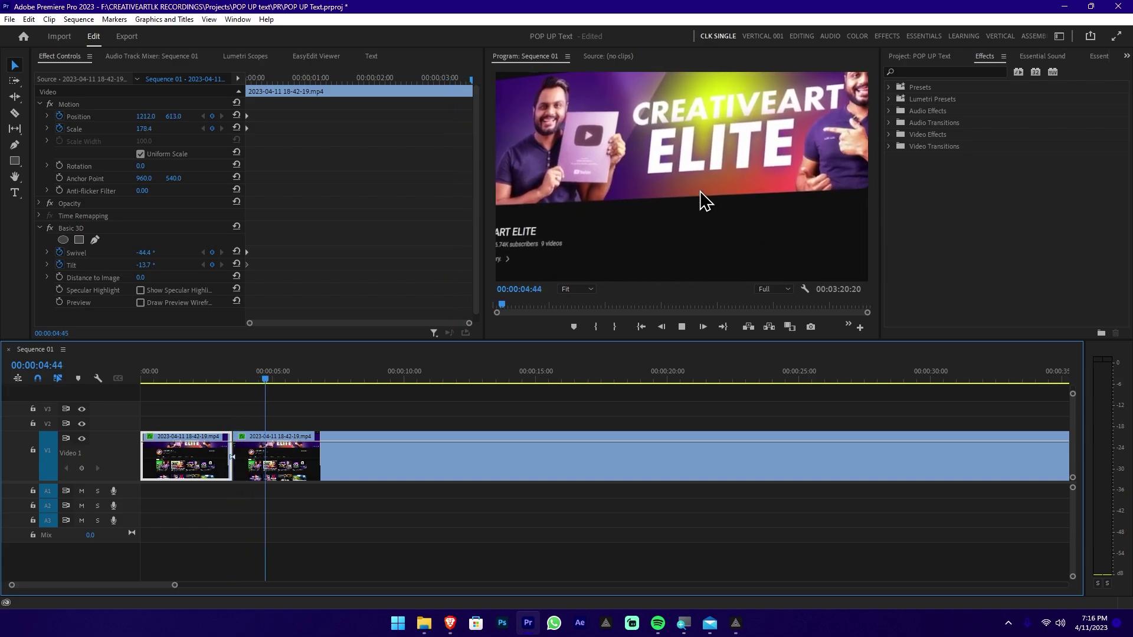
pyautogui.press('space')
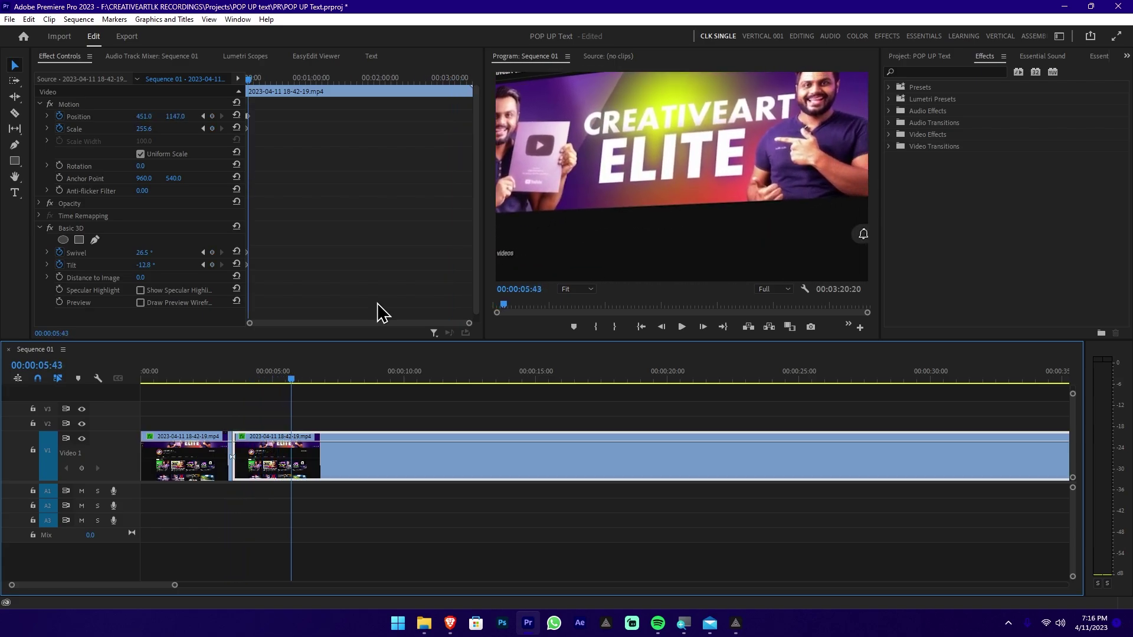
# Split the second segment at 00:00:05:24, just before its last Position keyframe, and move the remainder to start at 00:00:08:58
pyautogui.click(466, 335)
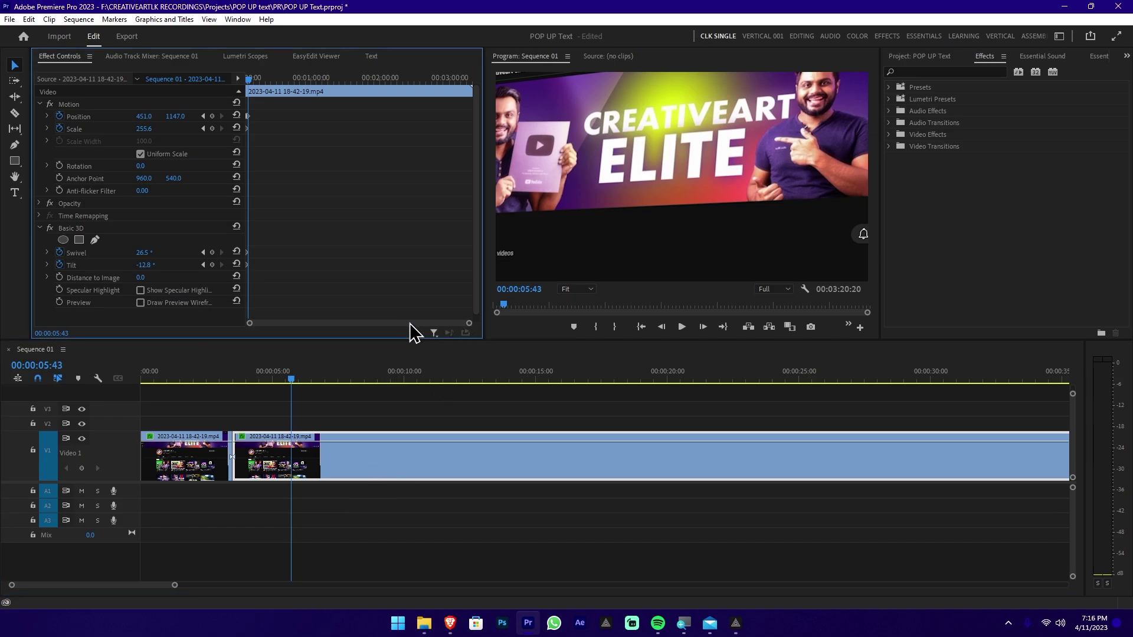
pyautogui.moveTo(469, 326); pyautogui.dragTo(392, 331)
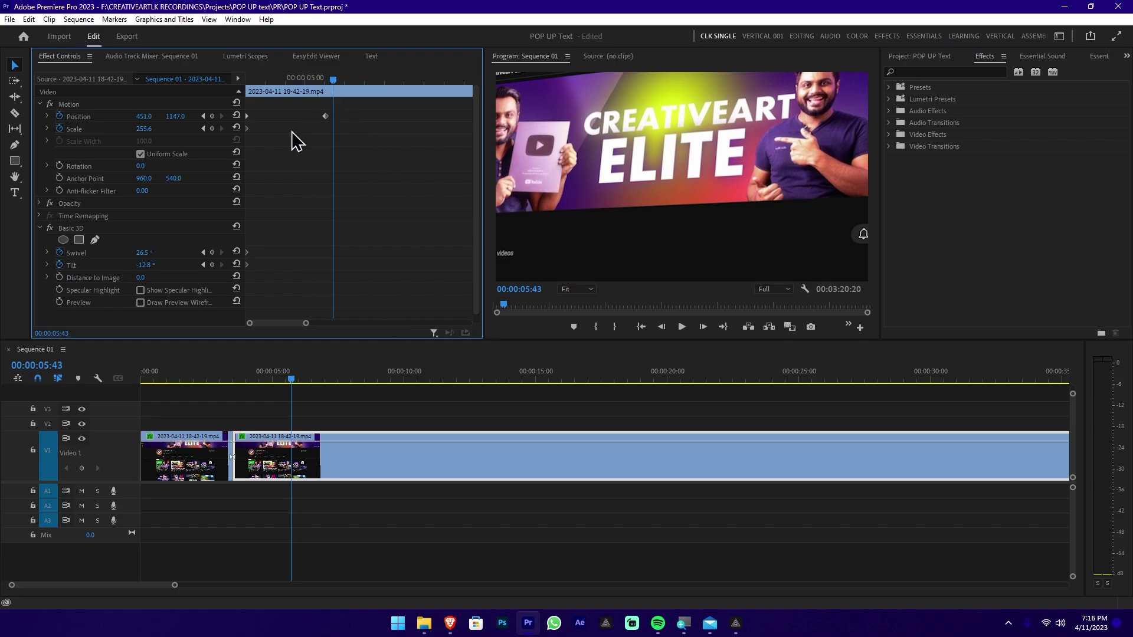
pyautogui.moveTo(292, 132); pyautogui.dragTo(323, 87)
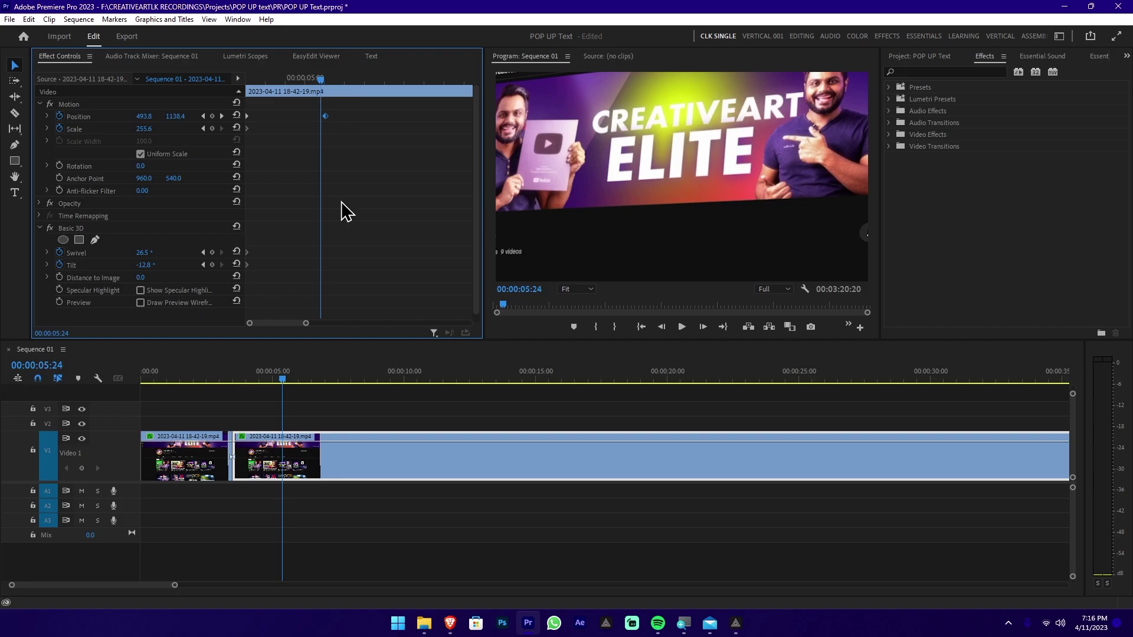
pyautogui.click(371, 472)
pyautogui.moveTo(371, 472); pyautogui.dragTo(405, 475)
pyautogui.click(386, 373)
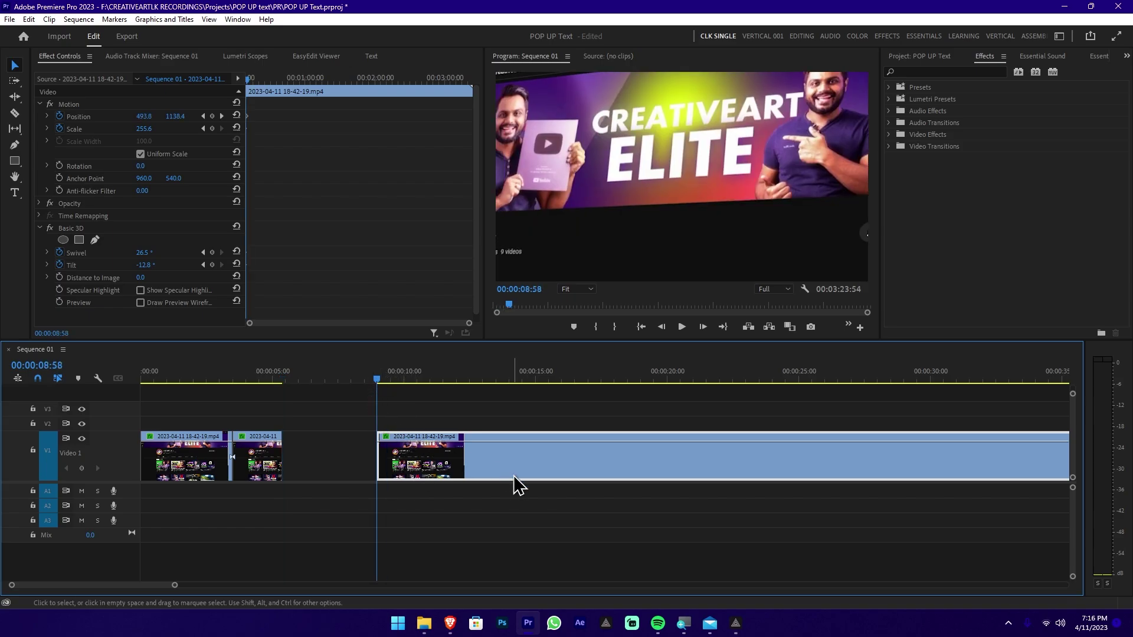
# Turn off Tilt and Swivel animation on the separated third segment and delete their existing keyframes
pyautogui.click(59, 264)
pyautogui.press('Escape')
pyautogui.click(59, 265)
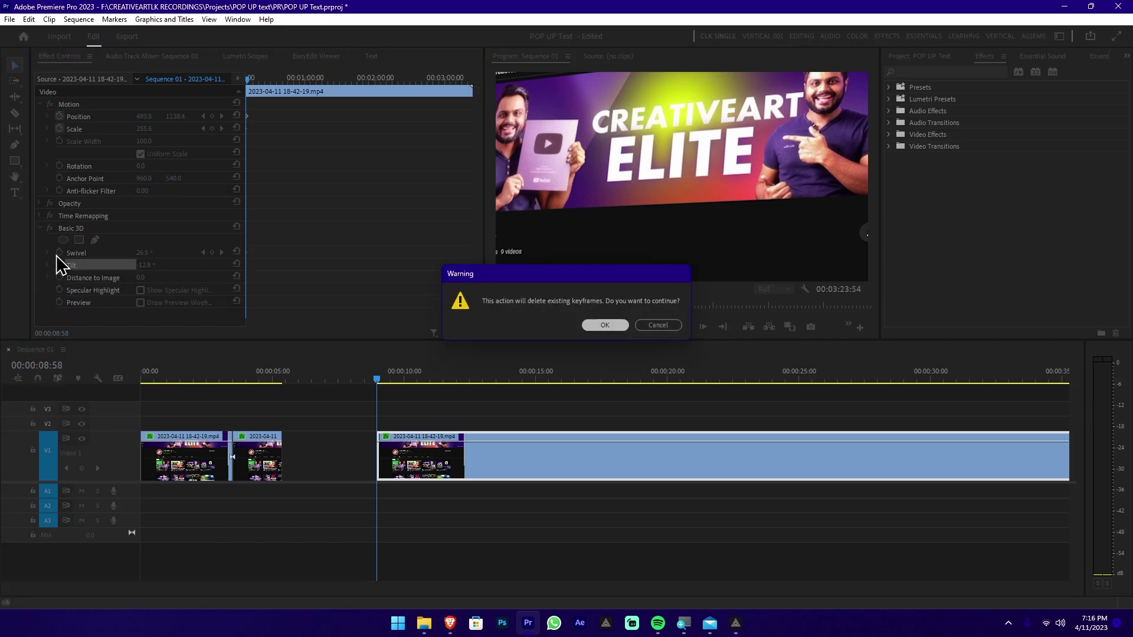
pyautogui.press('Return')
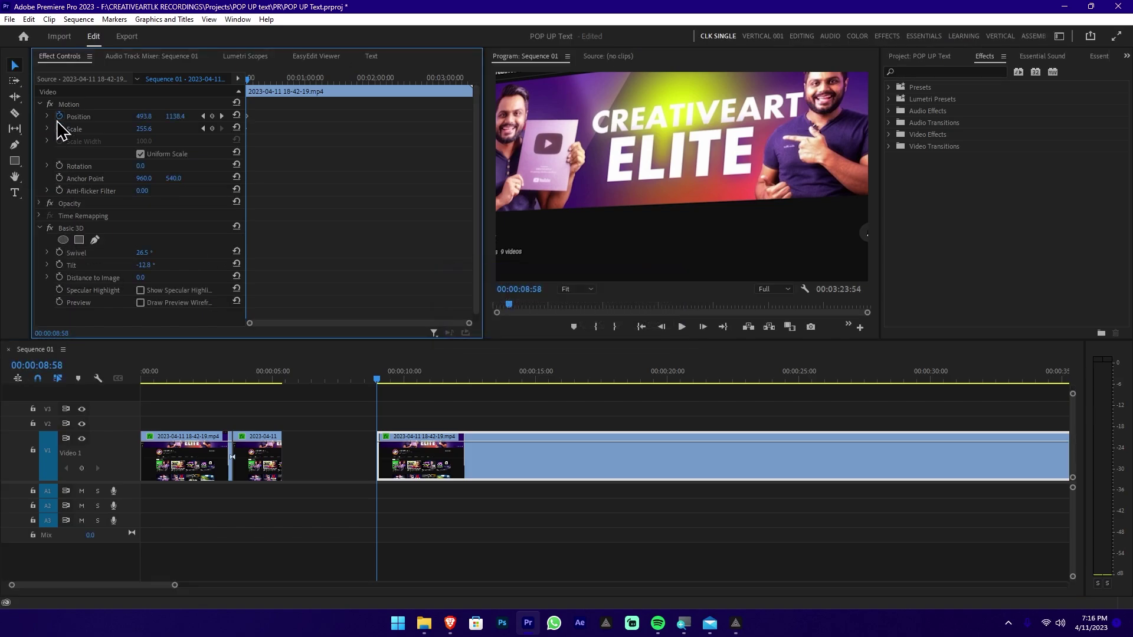
# Turn off Scale and Position animation on the third segment and delete their existing keyframes
pyautogui.click(59, 128)
pyautogui.press('Return')
pyautogui.click(59, 116)
pyautogui.press('Return')
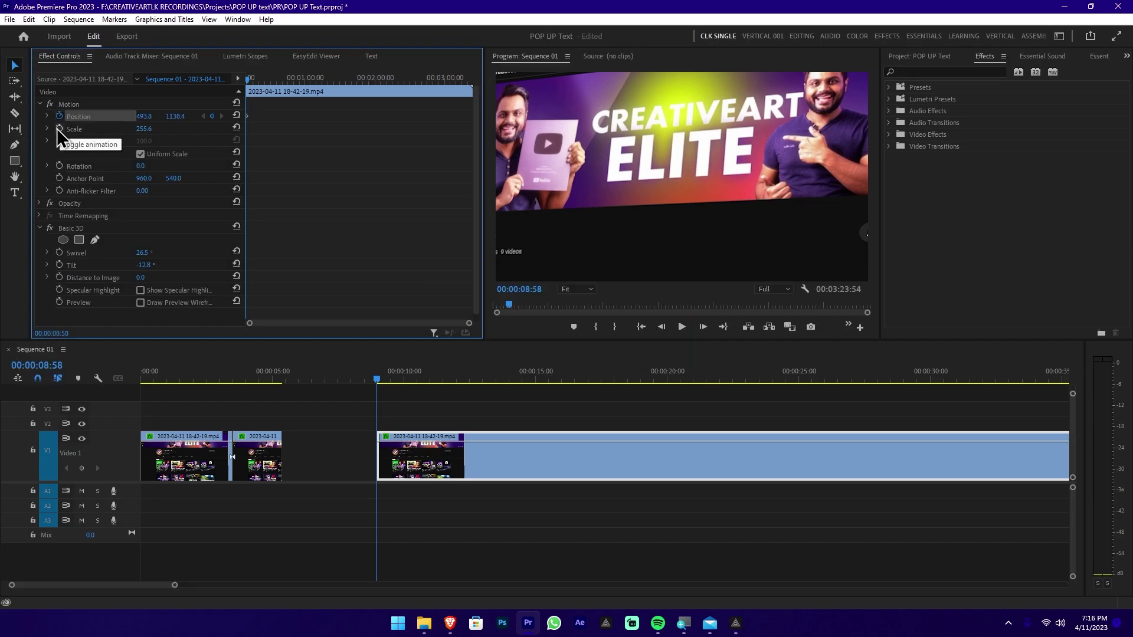
# Turn on Scale, Swivel and Tilt keyframing for the third segment at 00:00:08:58
pyautogui.click(59, 129)
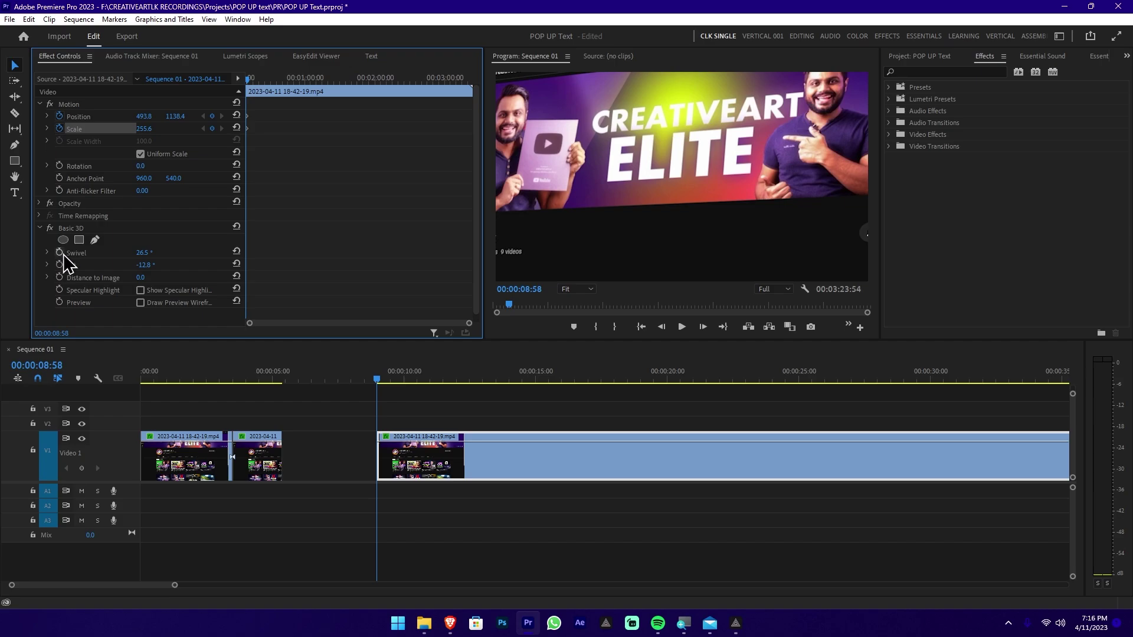
pyautogui.click(59, 252)
pyautogui.click(59, 264)
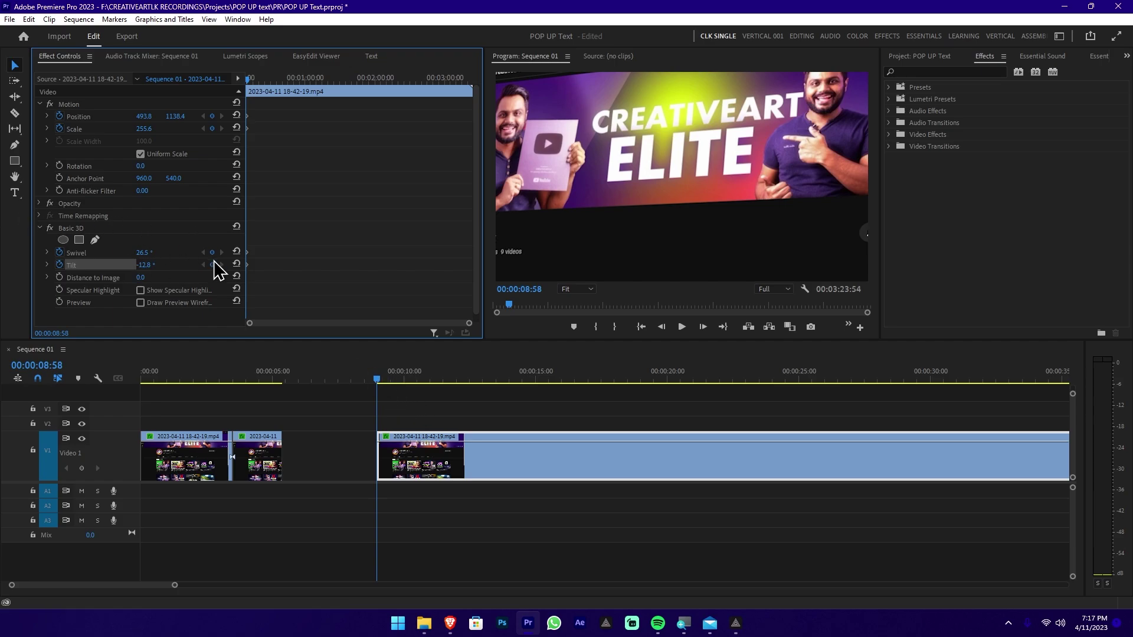
# Reset the third segment's Swivel, Tilt and Position to their defaults and set its Scale to about 146.5
pyautogui.click(236, 252)
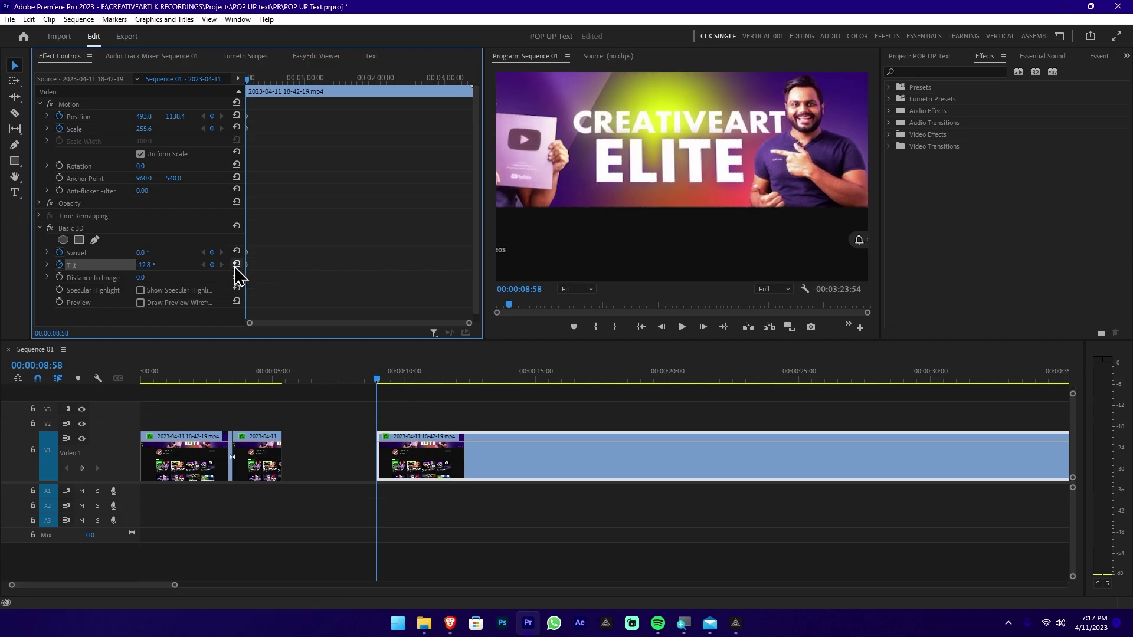
pyautogui.click(236, 265)
pyautogui.click(236, 116)
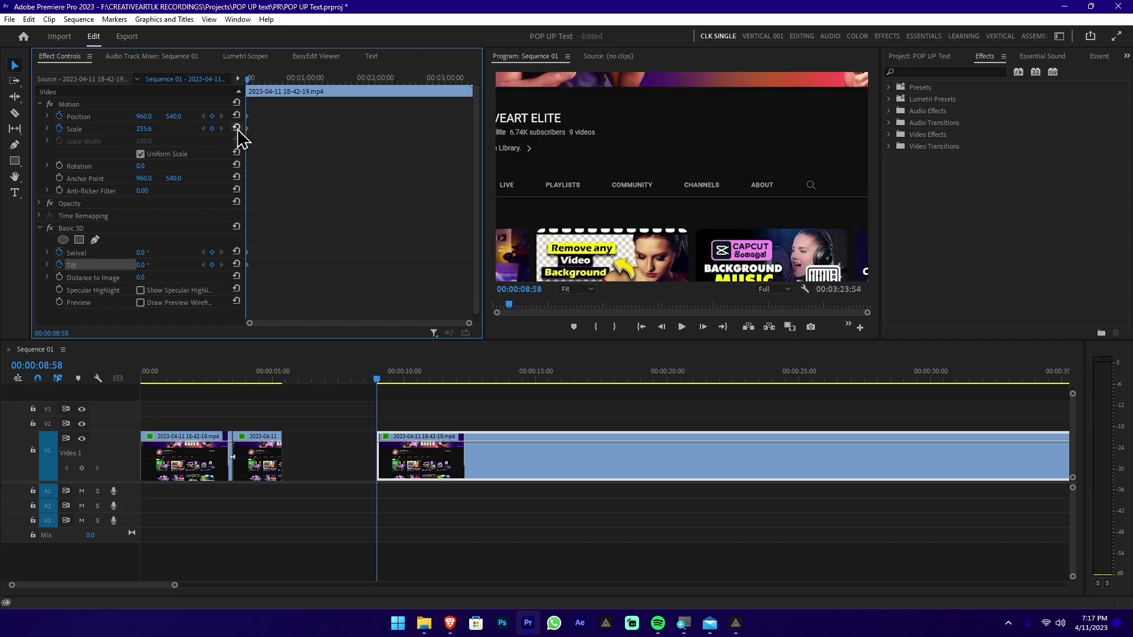
pyautogui.click(236, 128)
pyautogui.moveTo(144, 128); pyautogui.dragTo(245, 219)
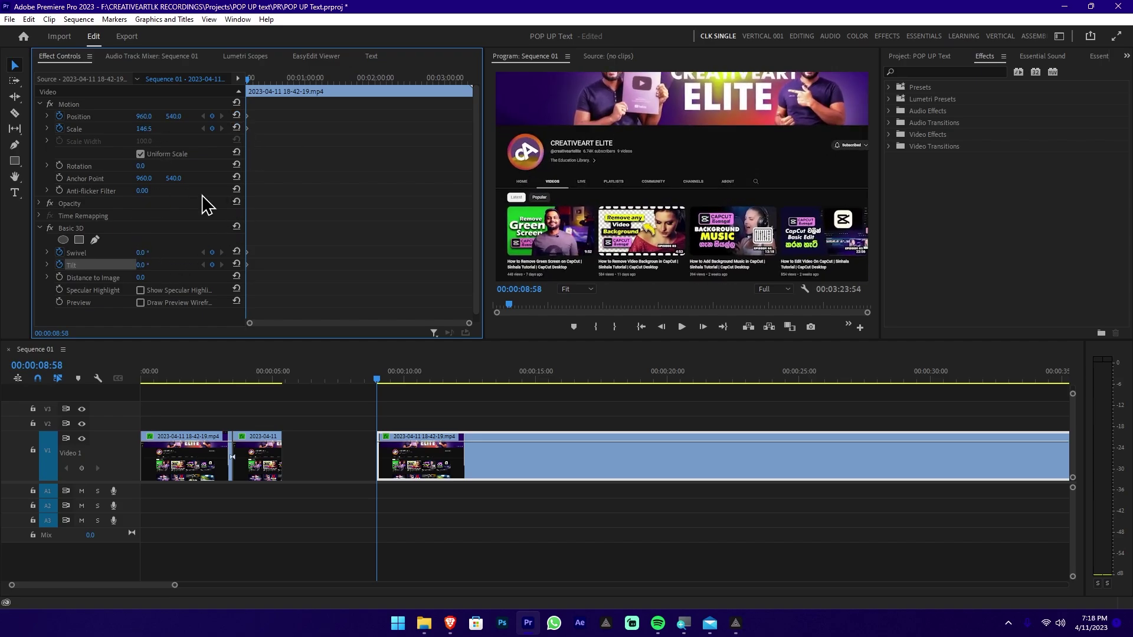
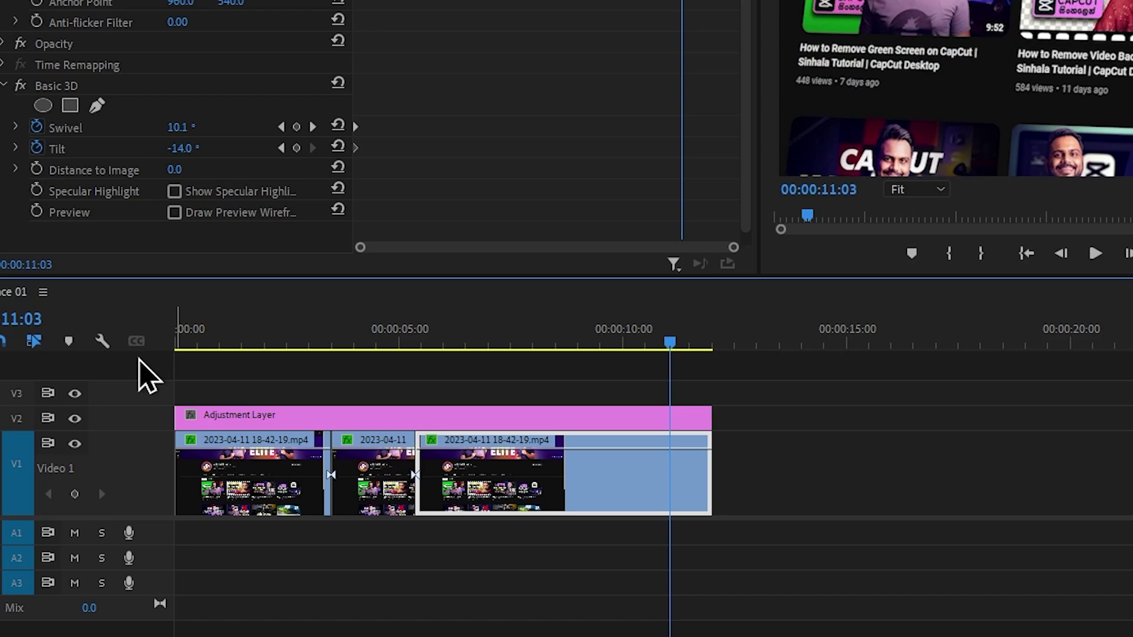
# Apply the Gaussian Blur effect to the adjustment layer on V2, with the playhead at 00:00:01:26
pyautogui.click(249, 347)
pyautogui.click(240, 342)
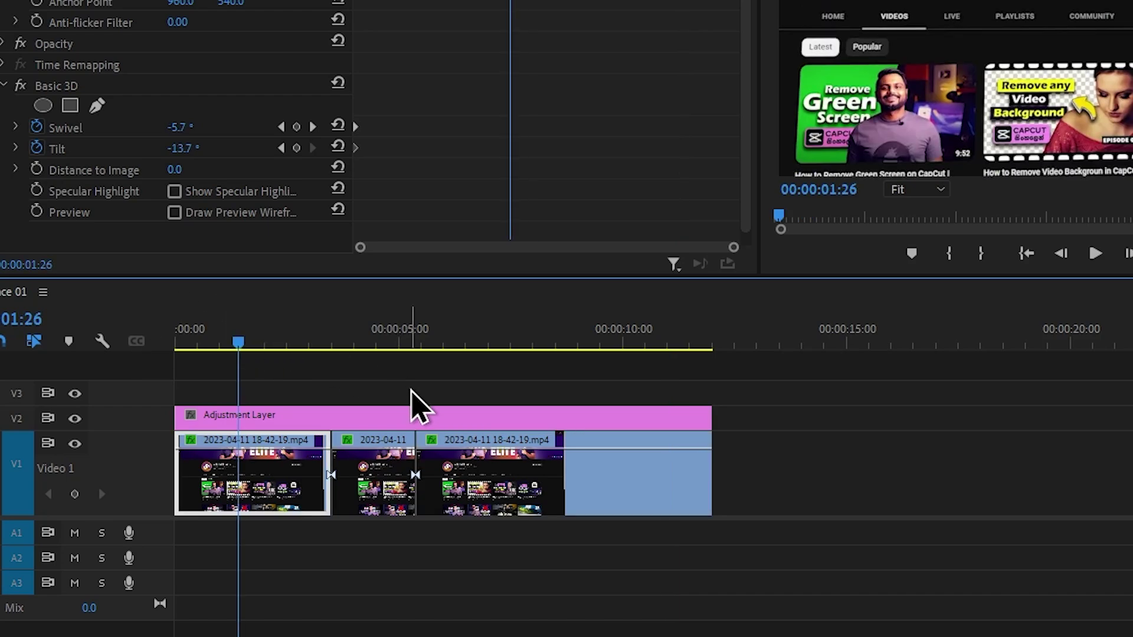
pyautogui.click(451, 420)
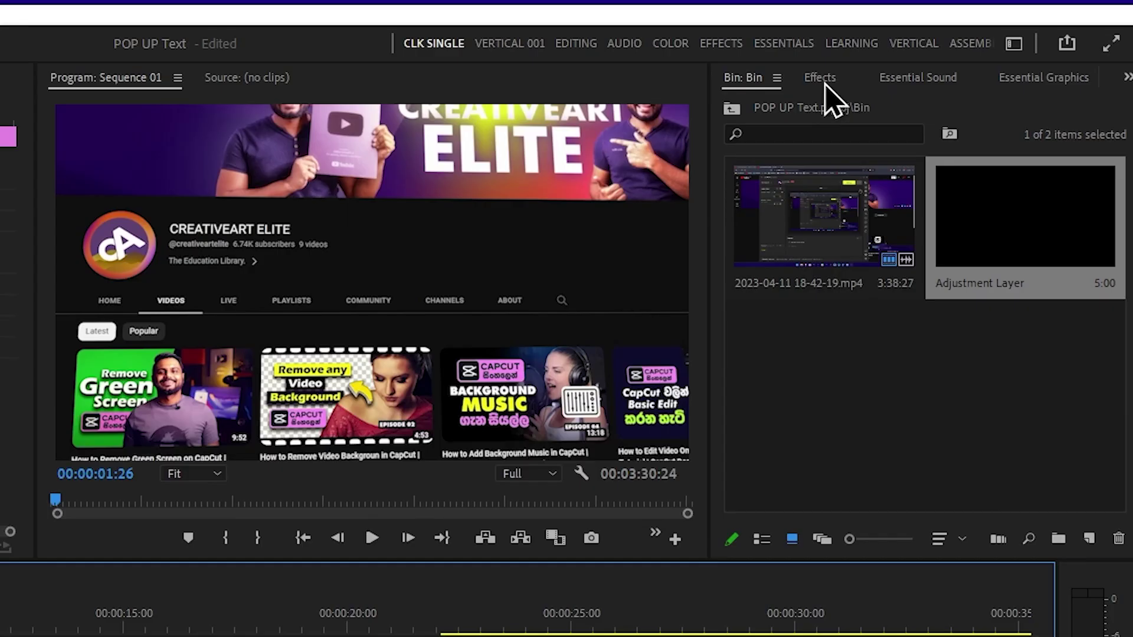
pyautogui.click(826, 83)
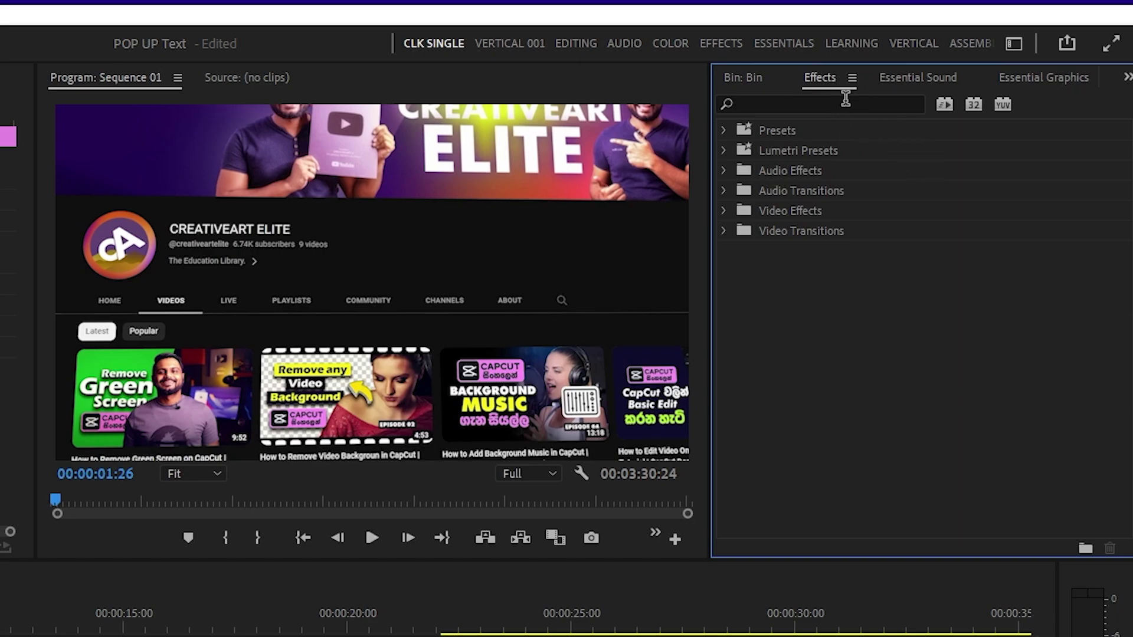
pyautogui.click(844, 99)
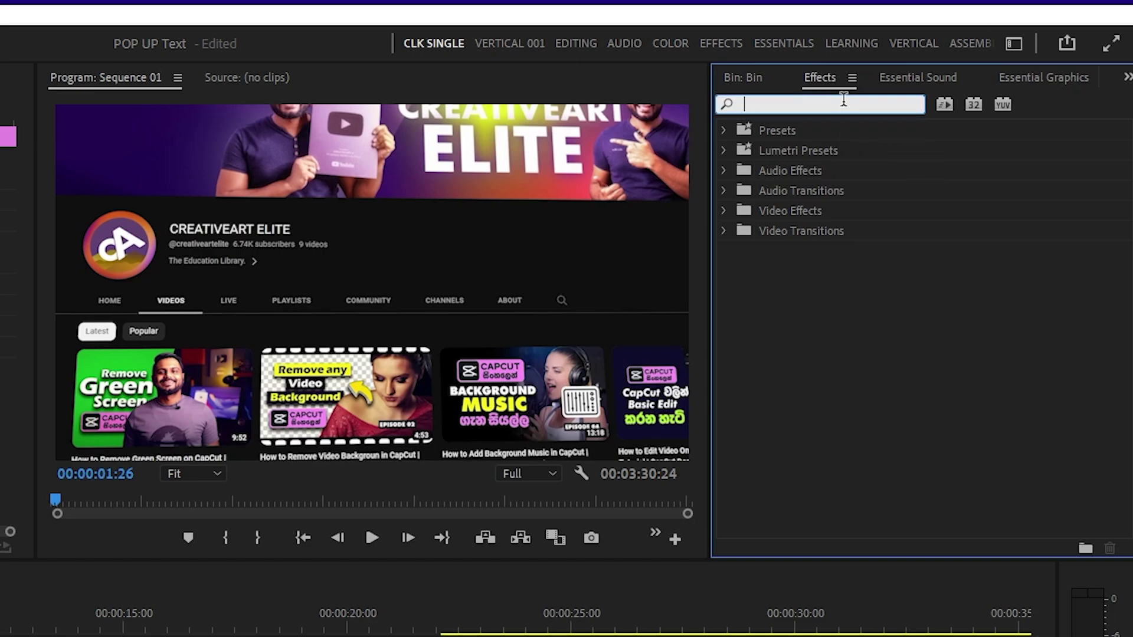
pyautogui.write('blur')
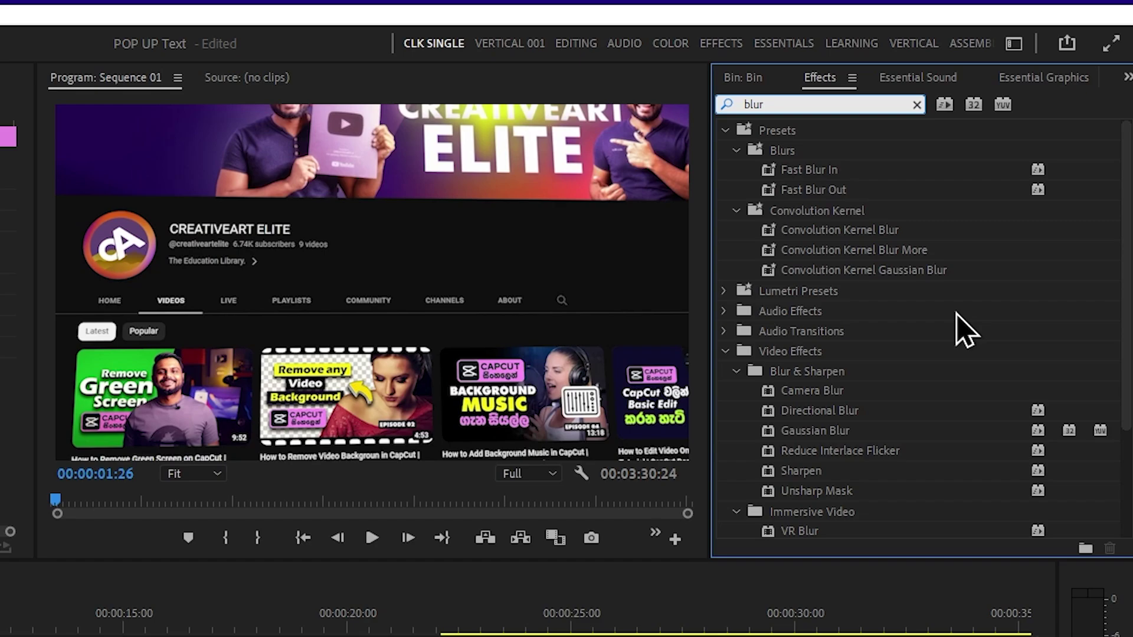
pyautogui.click(835, 433)
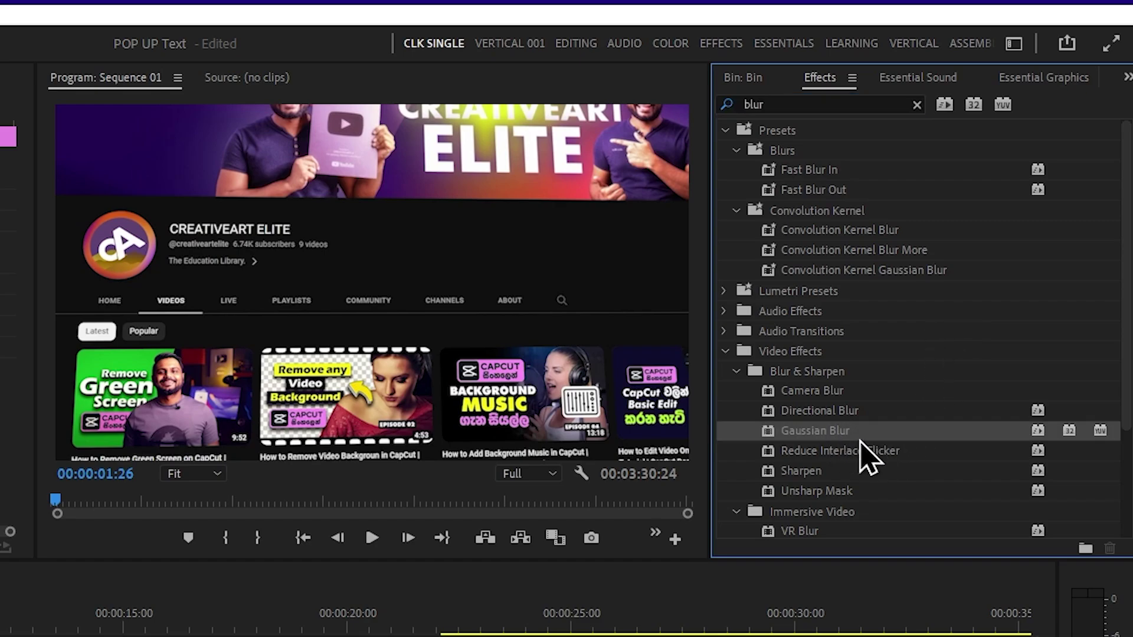
pyautogui.moveTo(943, 437); pyautogui.dragTo(617, 452)
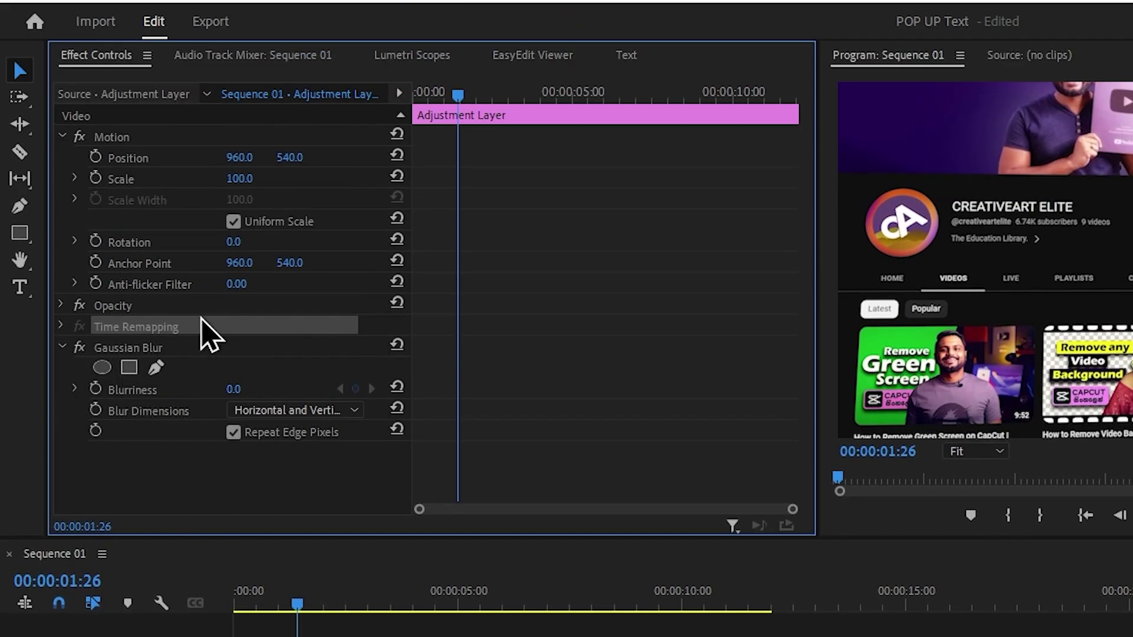
# Set the Gaussian Blur's Blurriness on the adjustment layer to 11
pyautogui.click(148, 348)
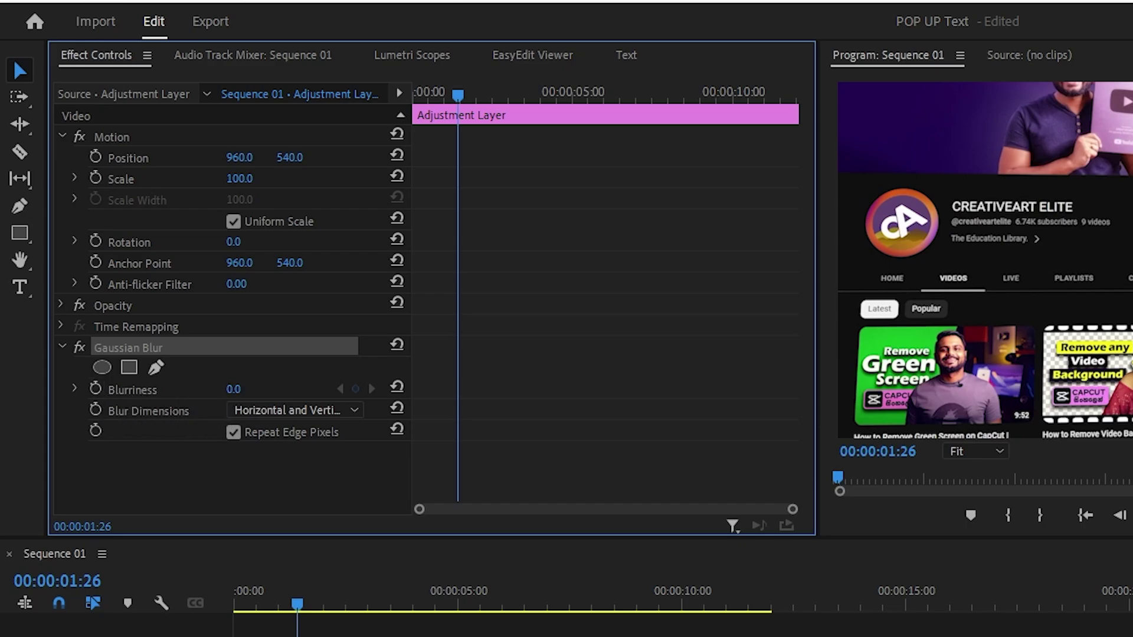
pyautogui.moveTo(233, 389)
pyautogui.mouseDown()
pyautogui.moveTo(265, 389)
pyautogui.moveTo(248, 389)
pyautogui.mouseUp()
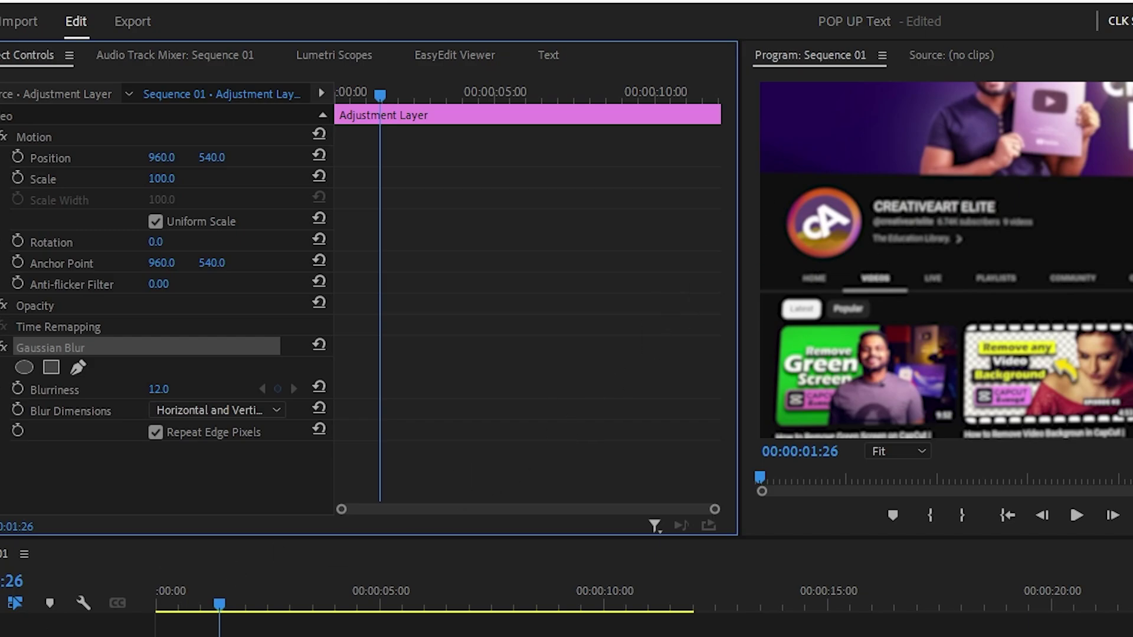
pyautogui.click(159, 391)
pyautogui.write('11')
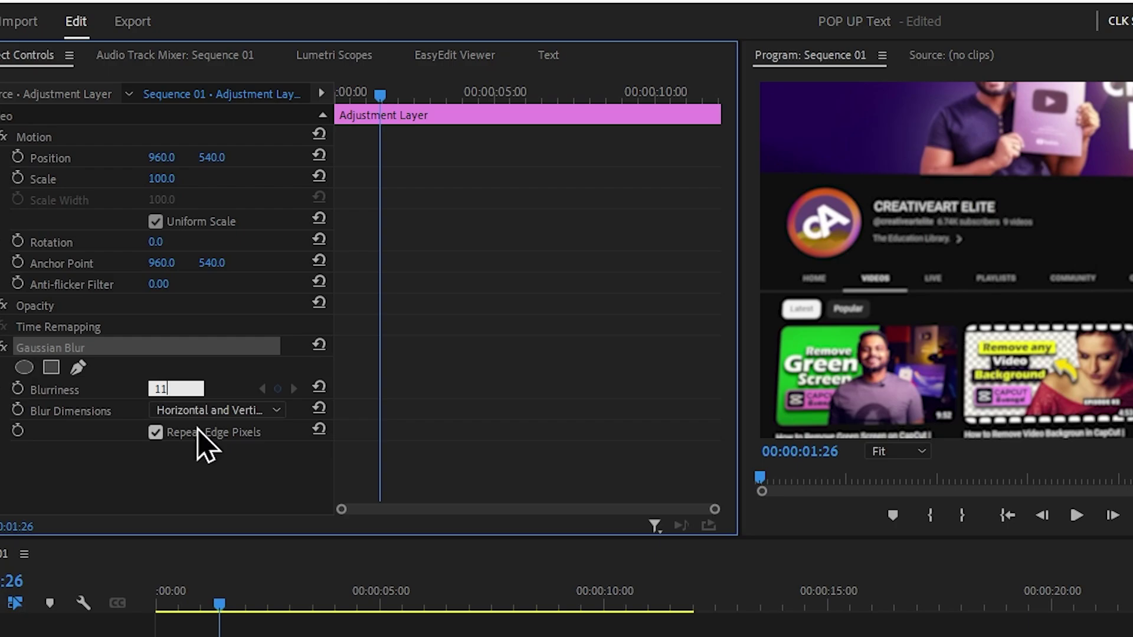
pyautogui.press('Return')
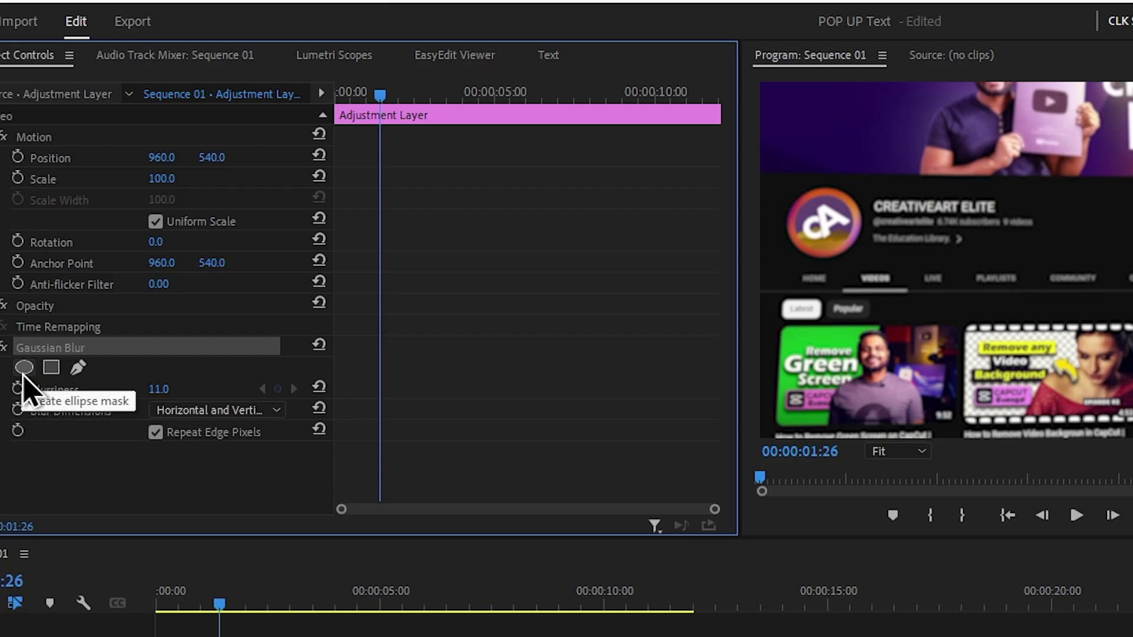
# Add an inverted ellipse mask to the Gaussian Blur, tilt it slightly and enlarge it to span most of the frame
pyautogui.click(23, 369)
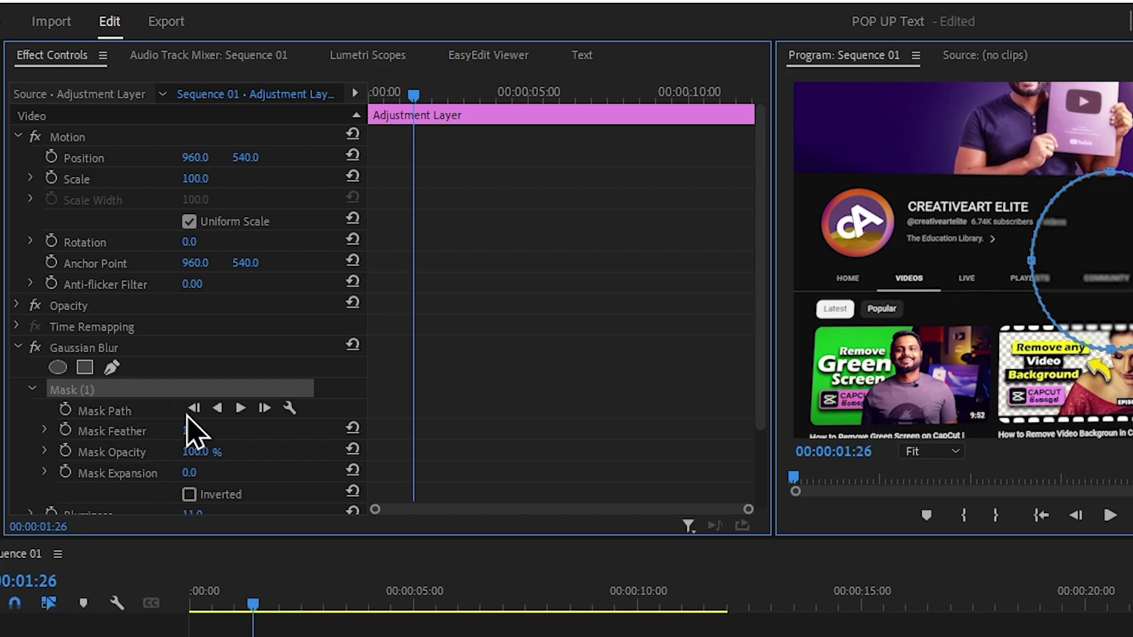
pyautogui.click(189, 495)
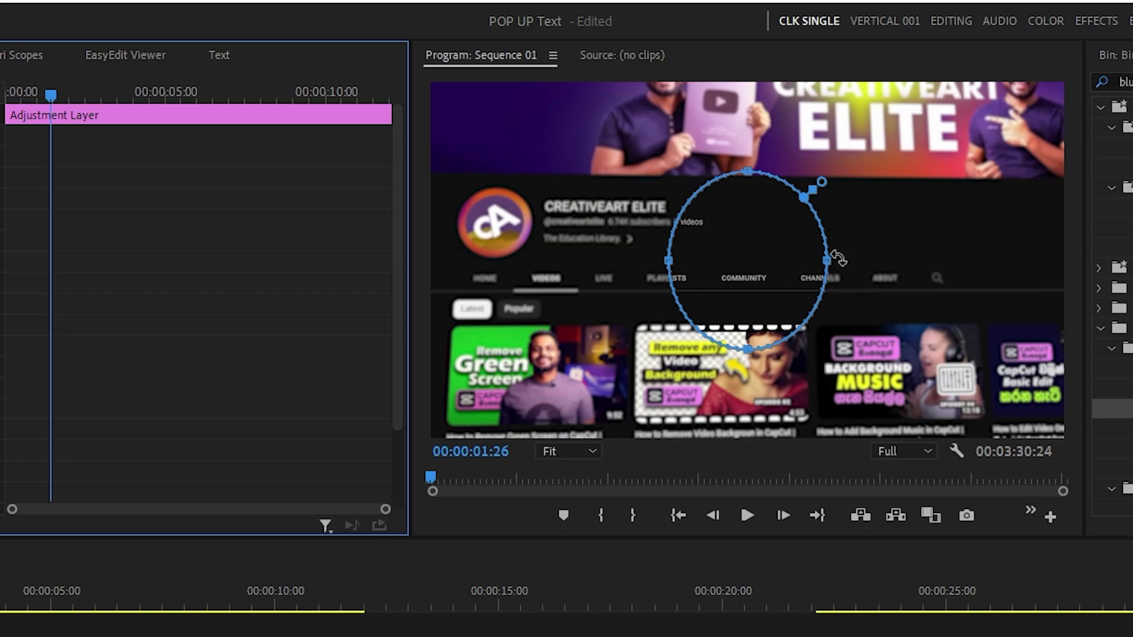
pyautogui.moveTo(838, 258); pyautogui.dragTo(866, 275)
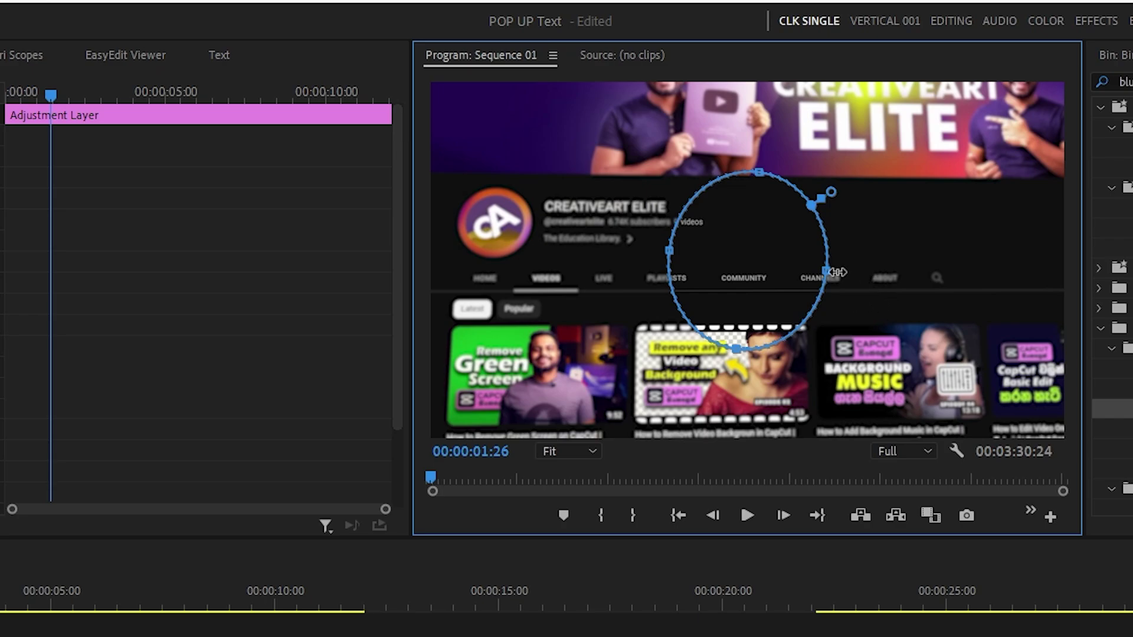
pyautogui.moveTo(836, 272); pyautogui.dragTo(960, 286)
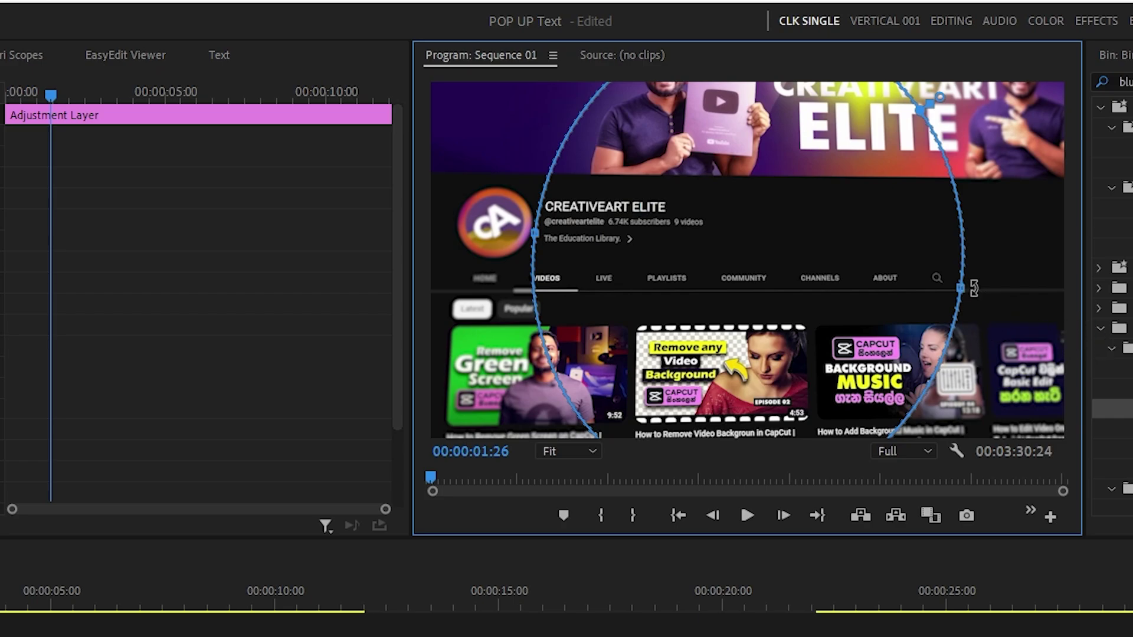
pyautogui.moveTo(977, 289); pyautogui.dragTo(997, 292)
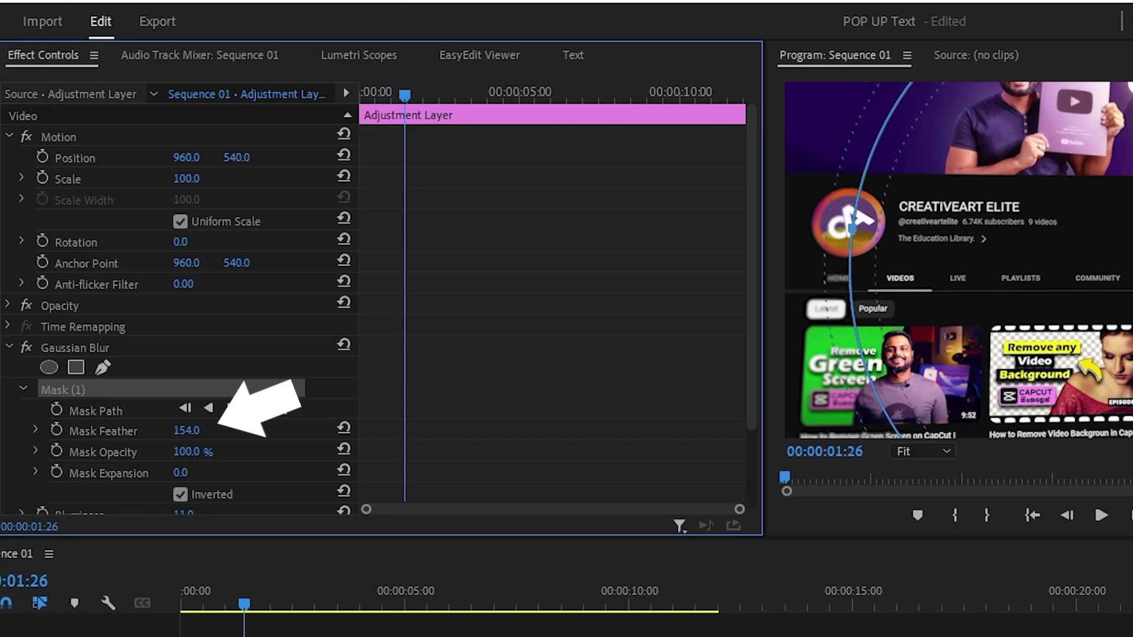
# Set the blur mask's feather to 487 and move the mask toward the left side of the frame
pyautogui.moveTo(186, 430); pyautogui.dragTo(188, 430)
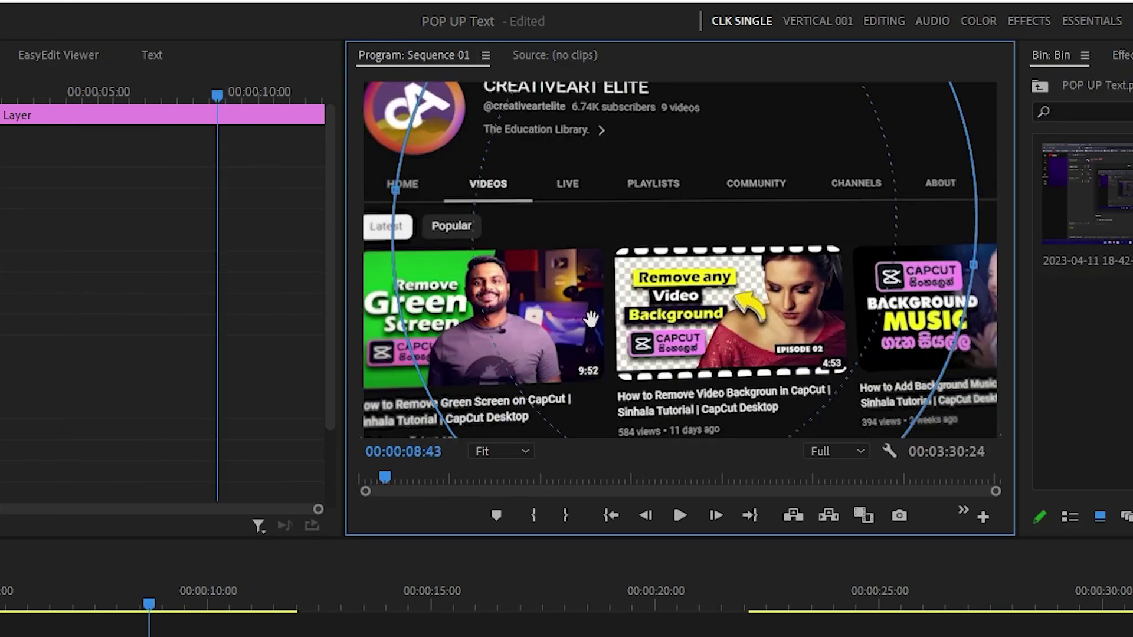
pyautogui.moveTo(720, 242); pyautogui.dragTo(657, 254)
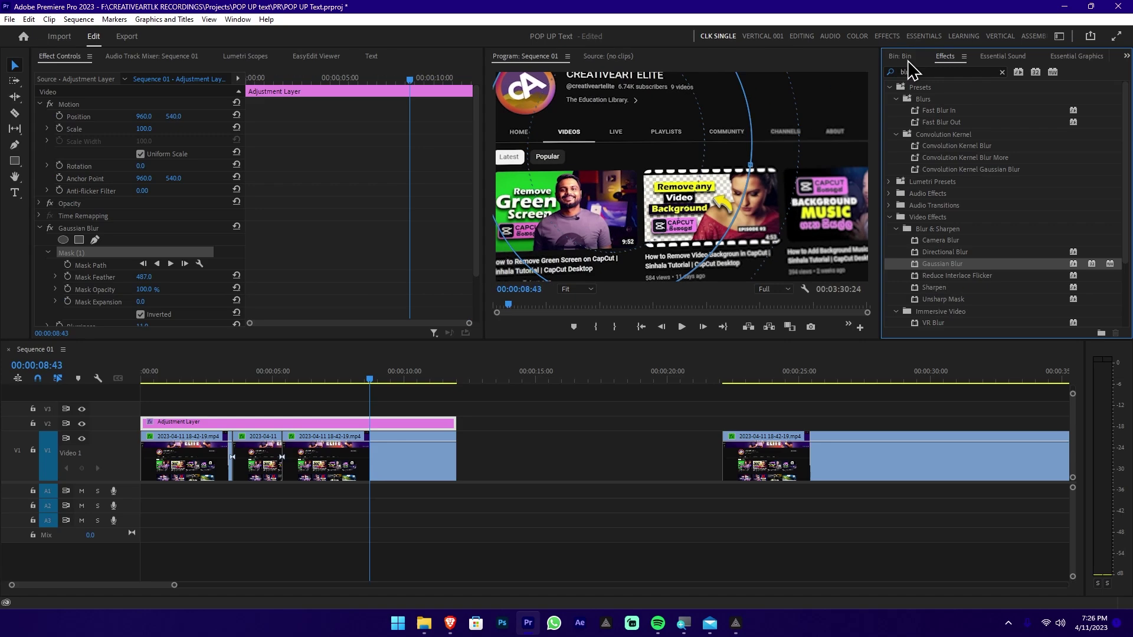
# Place a second adjustment layer on V3 at the sequence start and extend it to match the one on V2
pyautogui.click(902, 56)
pyautogui.moveTo(1056, 160); pyautogui.dragTo(136, 410)
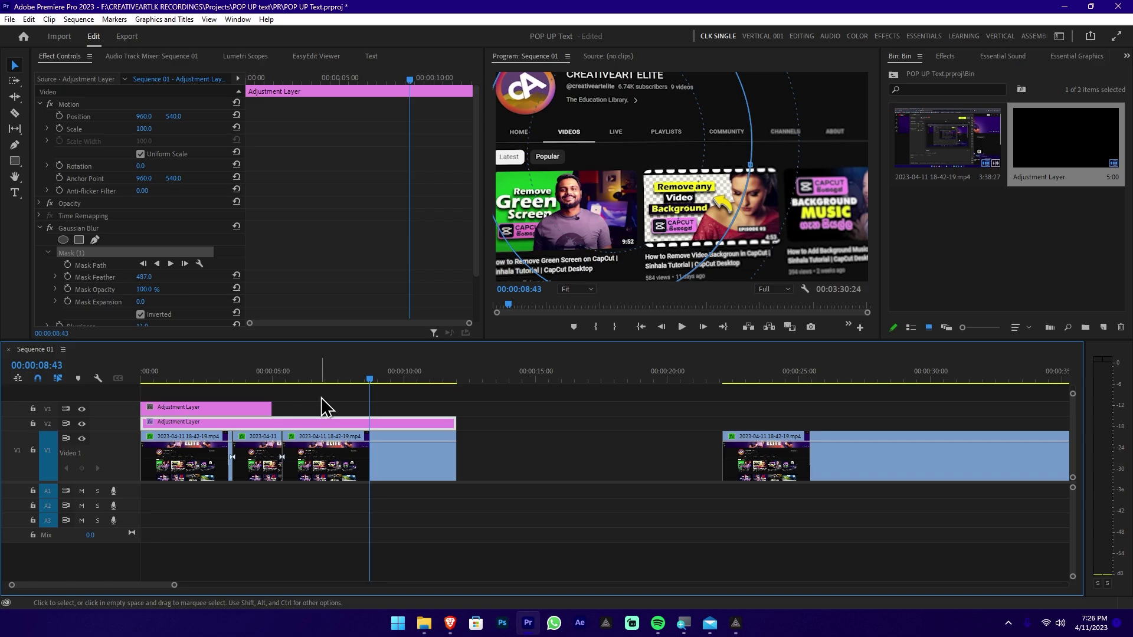
pyautogui.moveTo(277, 409); pyautogui.dragTo(462, 407)
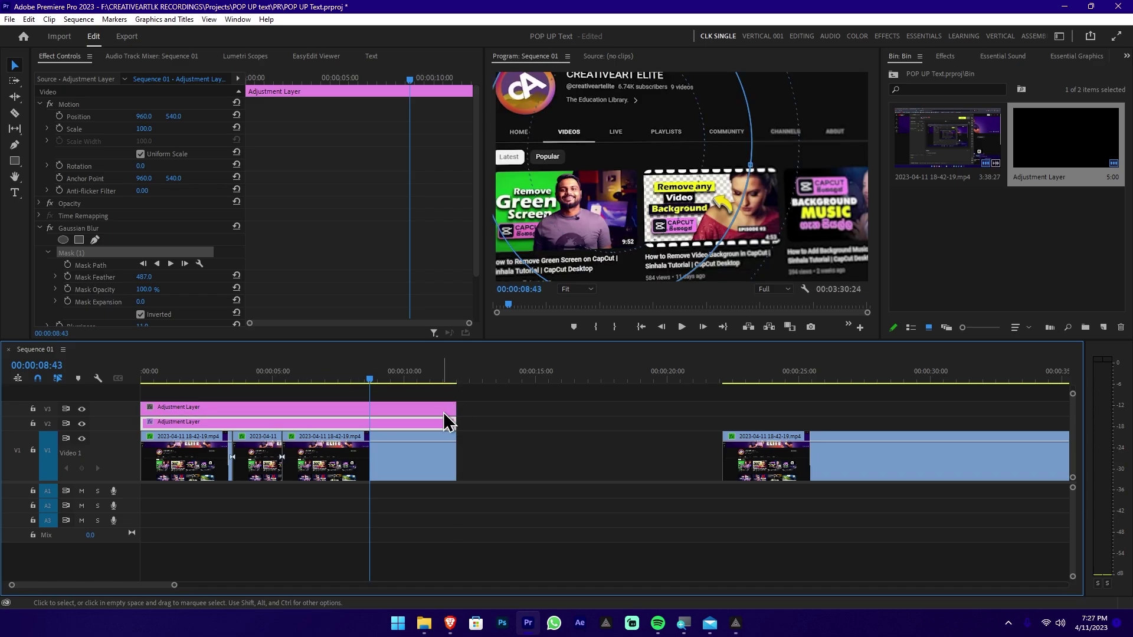
# Apply the Lens Distortion effect to the adjustment layer on V3
pyautogui.click(445, 414)
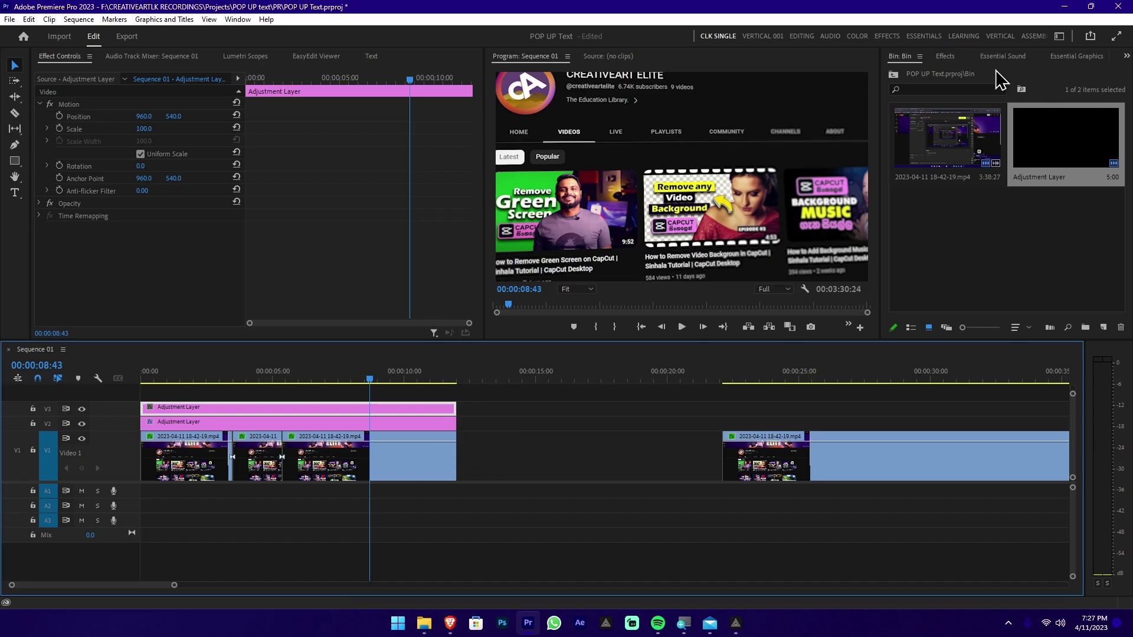
pyautogui.click(951, 56)
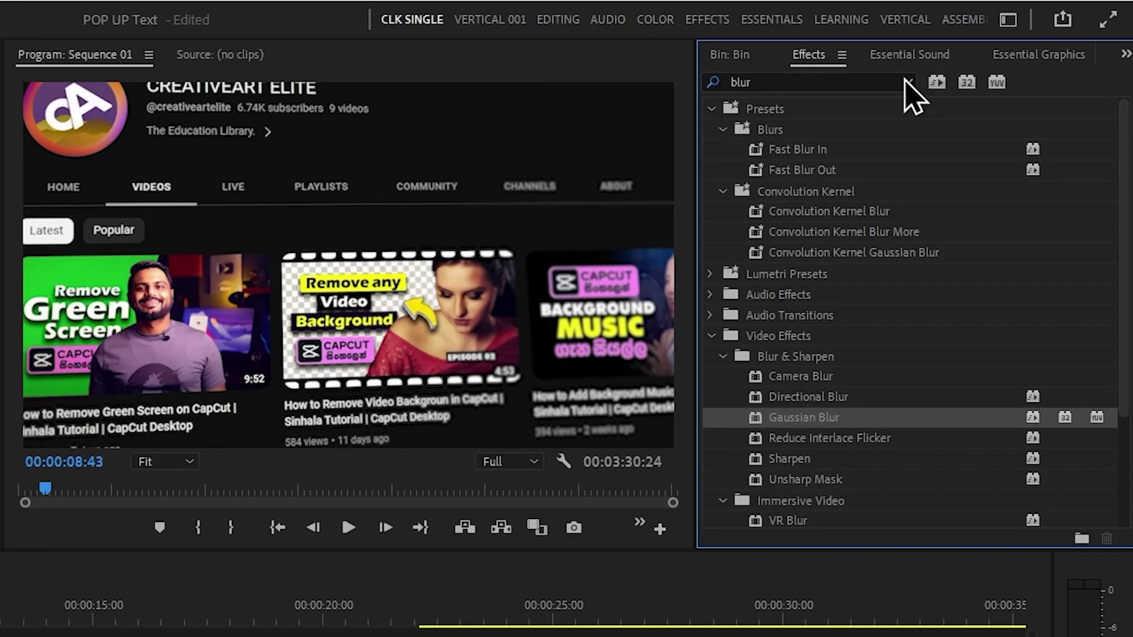
pyautogui.click(1002, 72)
pyautogui.click(848, 82)
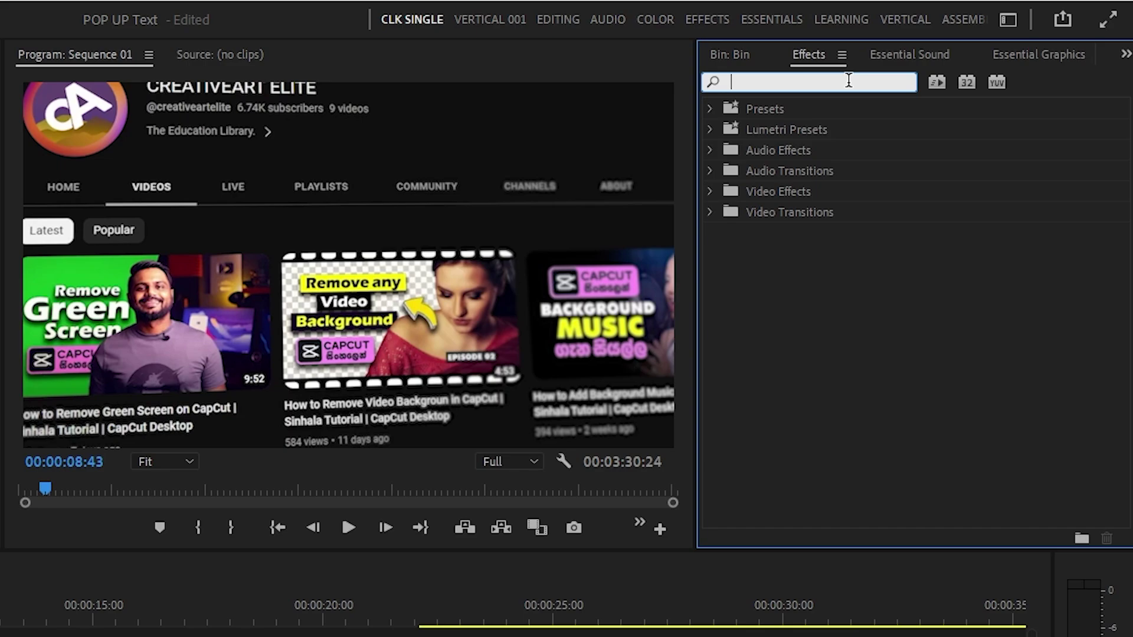
pyautogui.write('lens')
pyautogui.press('Down')
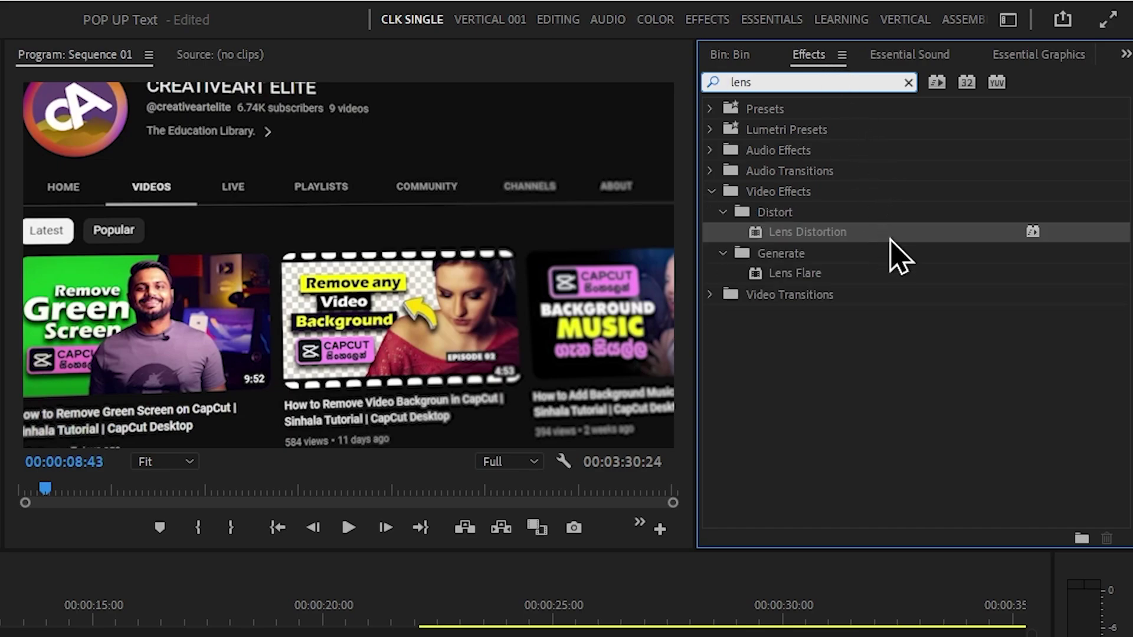
pyautogui.moveTo(848, 234); pyautogui.dragTo(110, 487)
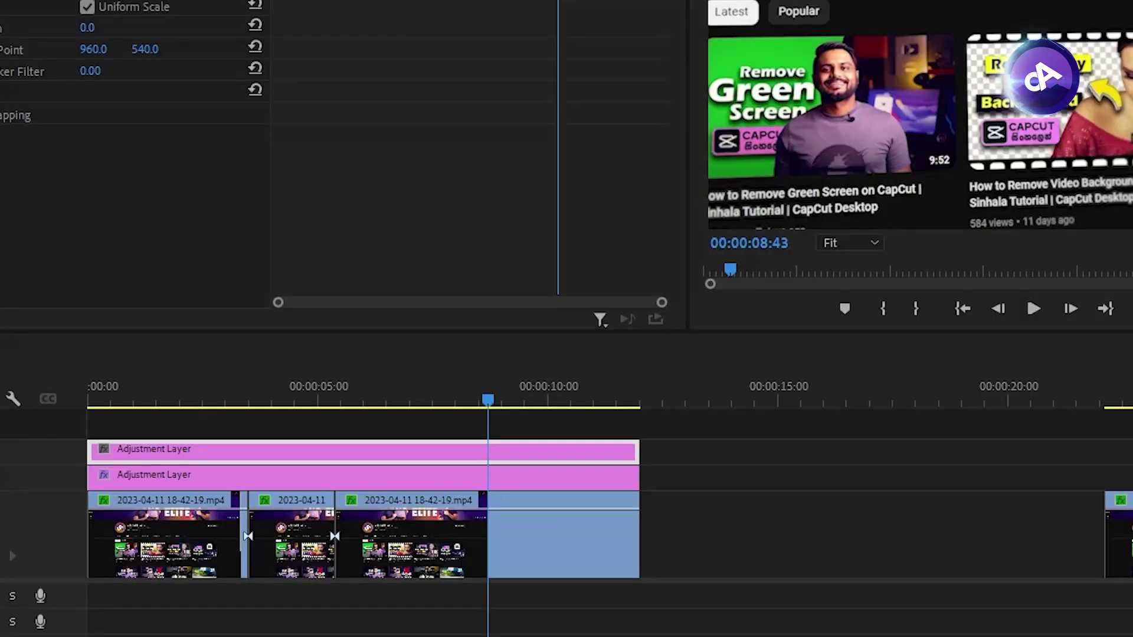
pyautogui.moveTo(862, 299); pyautogui.dragTo(611, 451)
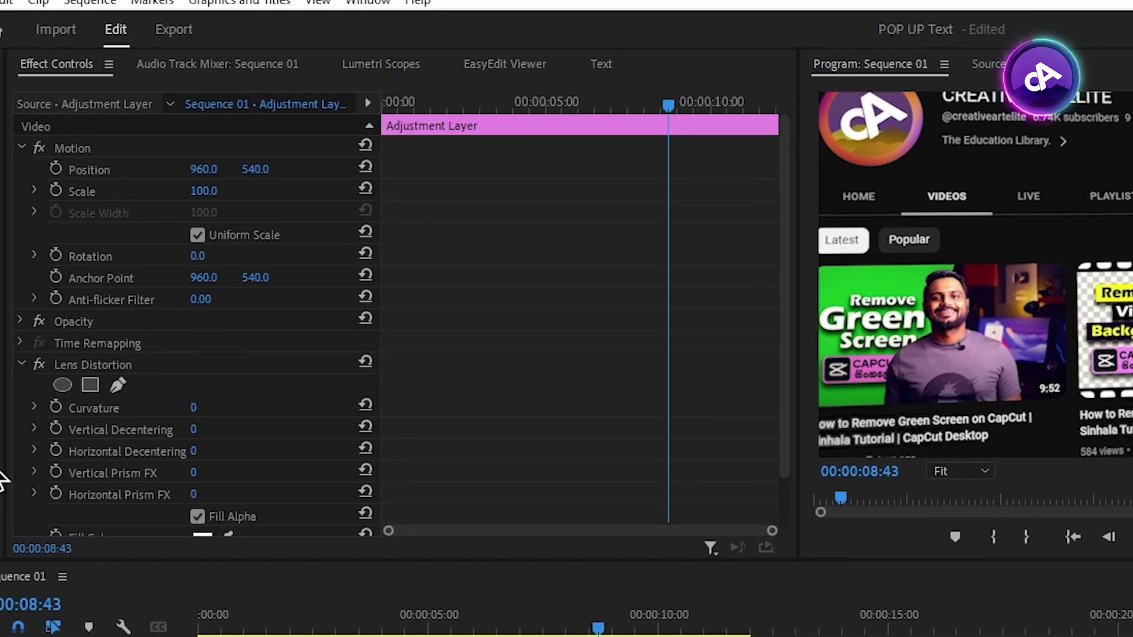
# Lower the Lens Distortion's Curvature on the V3 adjustment layer to a negative value
pyautogui.click(53, 440)
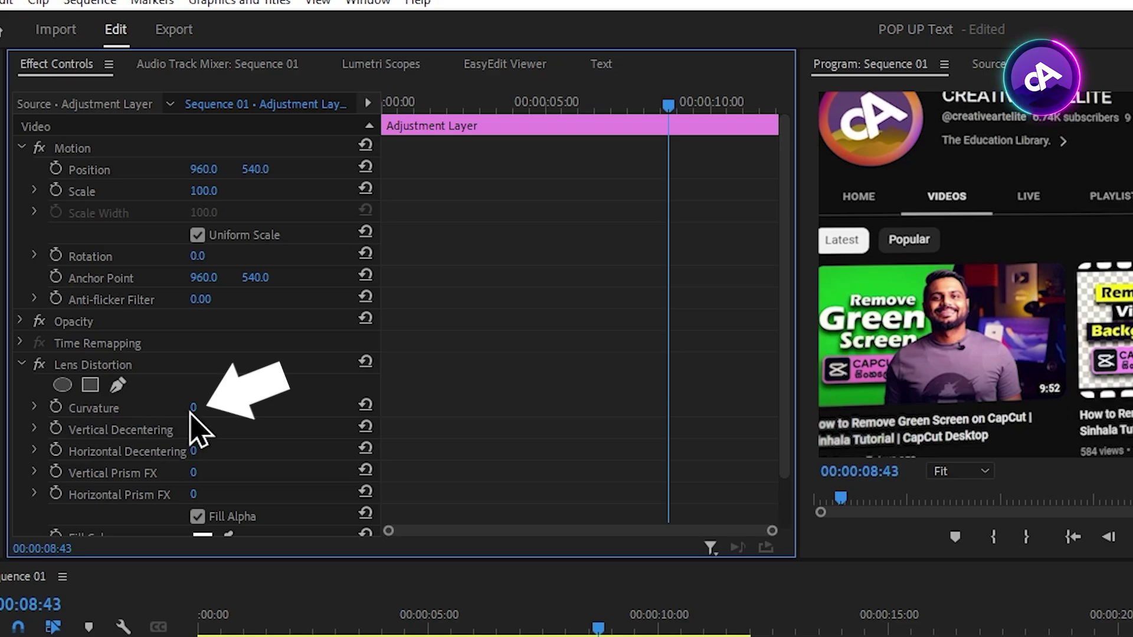
pyautogui.moveTo(193, 407); pyautogui.dragTo(171, 407)
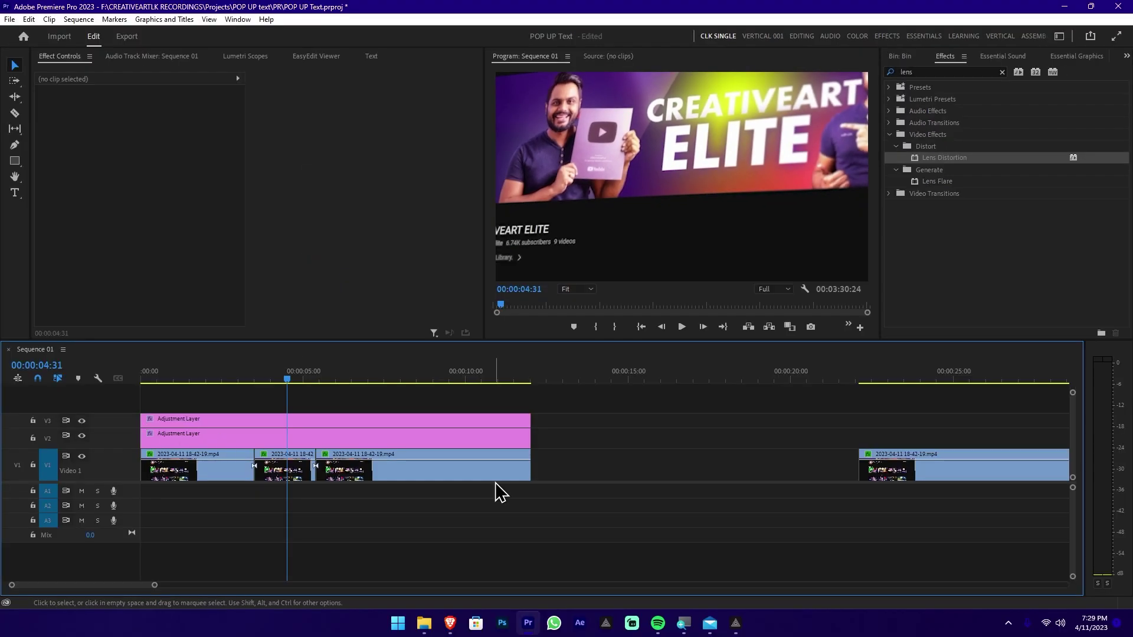
# Move both adjustment layers up one track, to V3 and V4, leaving V2 empty
pyautogui.moveTo(637, 404); pyautogui.dragTo(89, 439)
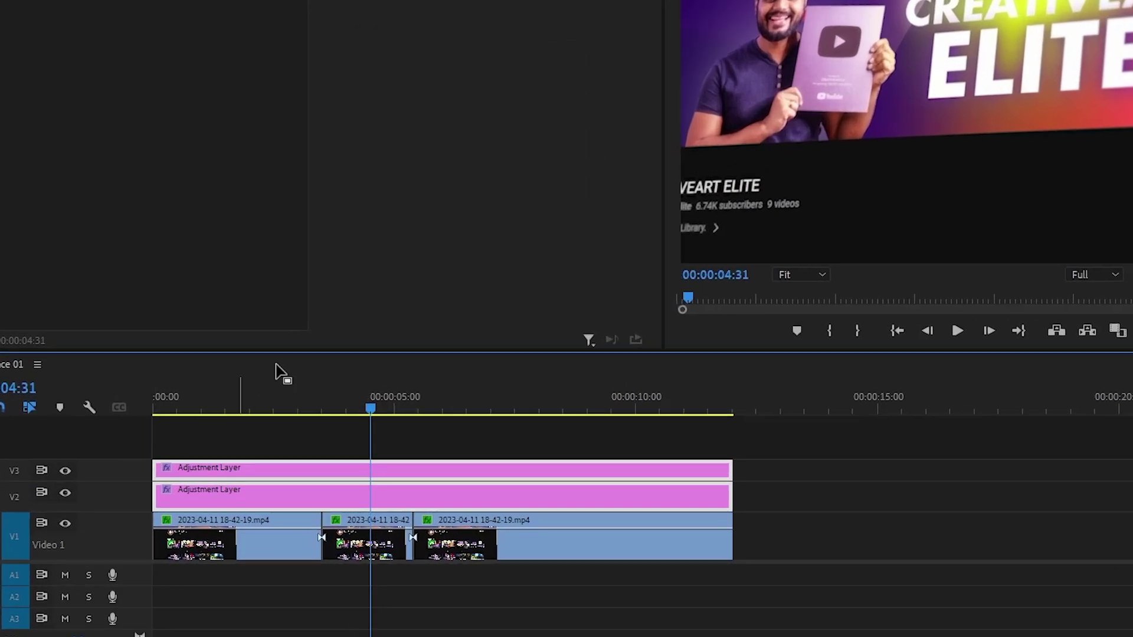
pyautogui.moveTo(615, 506); pyautogui.dragTo(617, 483)
pyautogui.press('\\')
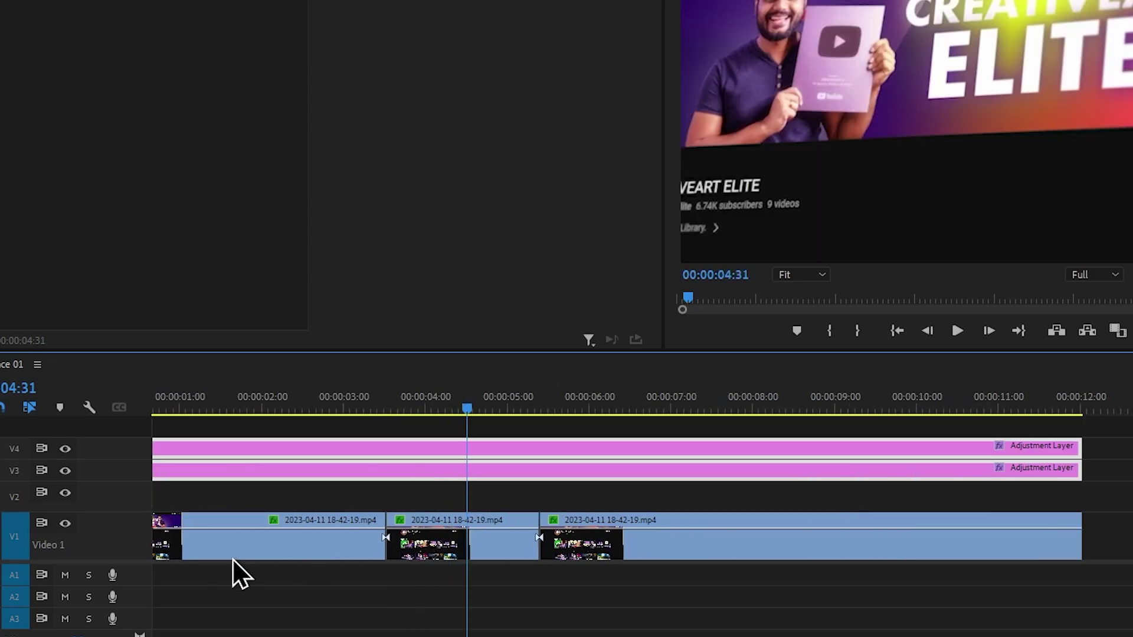
# Duplicate the three screen recording segments from V1 onto V2, directly above their originals
pyautogui.scroll(1, 313, 554)
pyautogui.click(369, 547)
pyautogui.moveTo(368, 549); pyautogui.dragTo(355, 508)
pyautogui.click(525, 558)
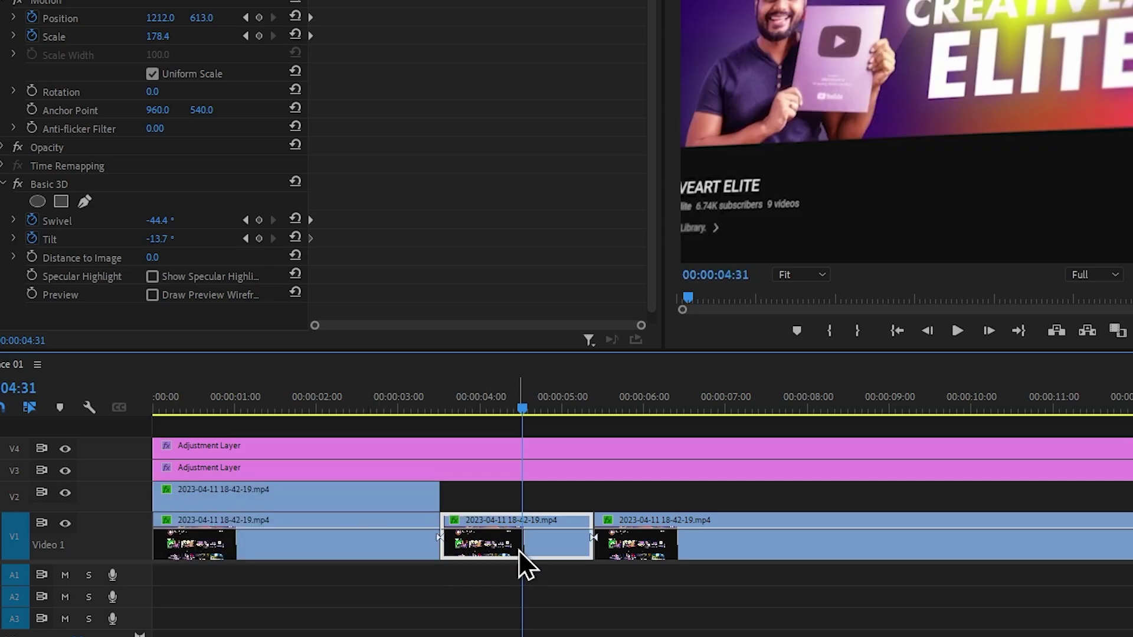
pyautogui.moveTo(535, 551); pyautogui.dragTo(533, 498)
pyautogui.click(721, 552)
pyautogui.moveTo(720, 537); pyautogui.dragTo(717, 508)
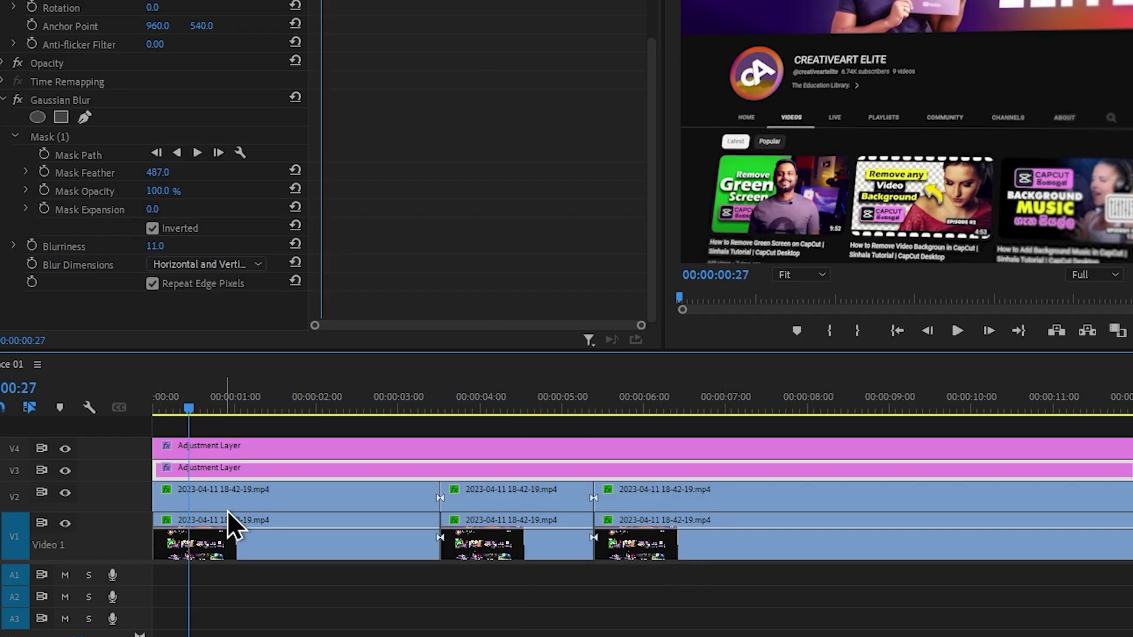
# Enlarge track V2 and enable Basic 3D's Show Specular Highlight on its first clip
pyautogui.click(236, 501)
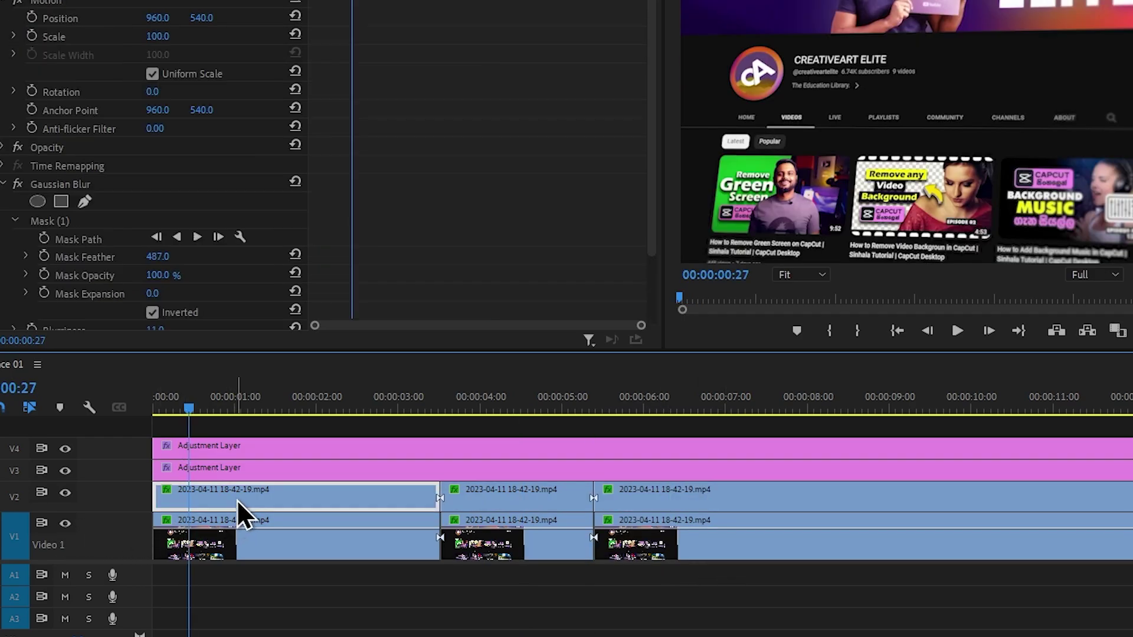
pyautogui.doubleClick(132, 499)
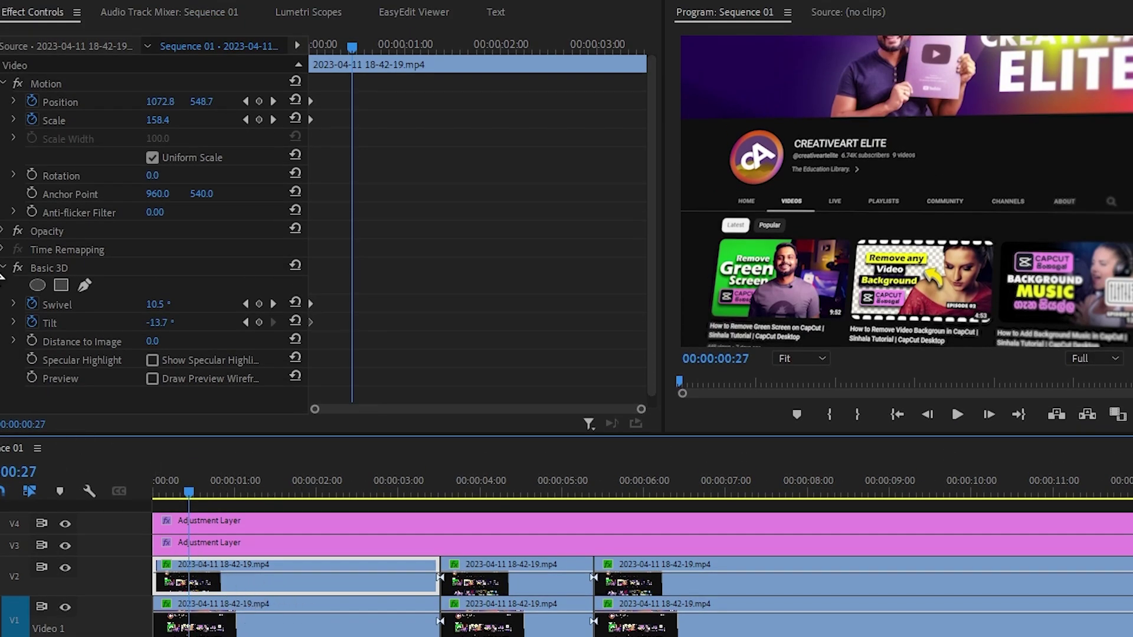
pyautogui.scroll(-1, 112, 321)
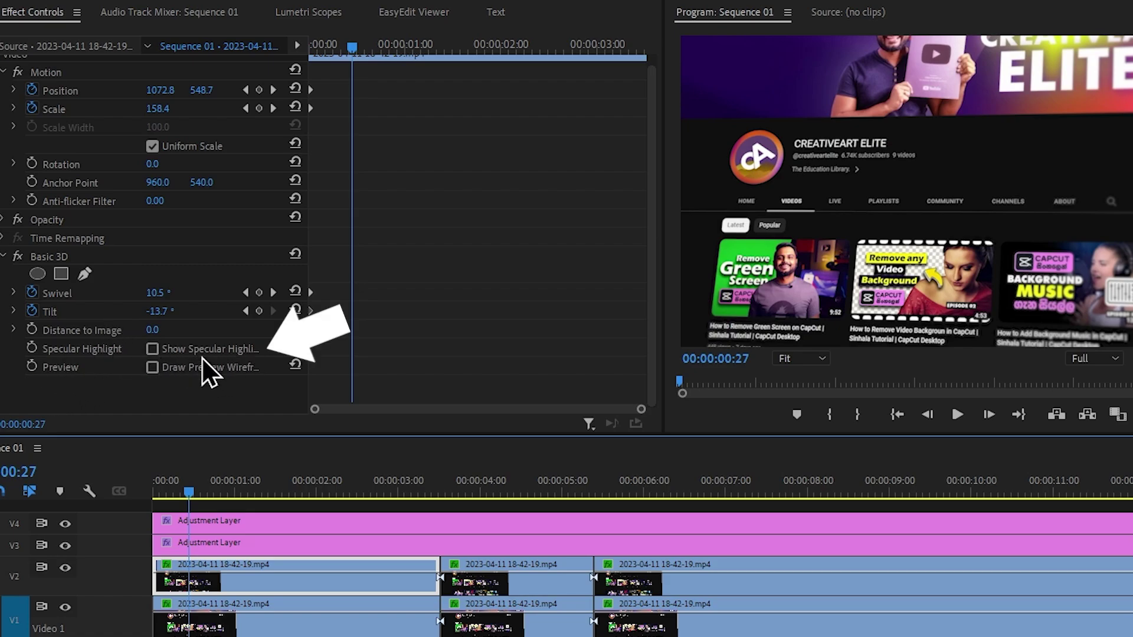
pyautogui.click(158, 352)
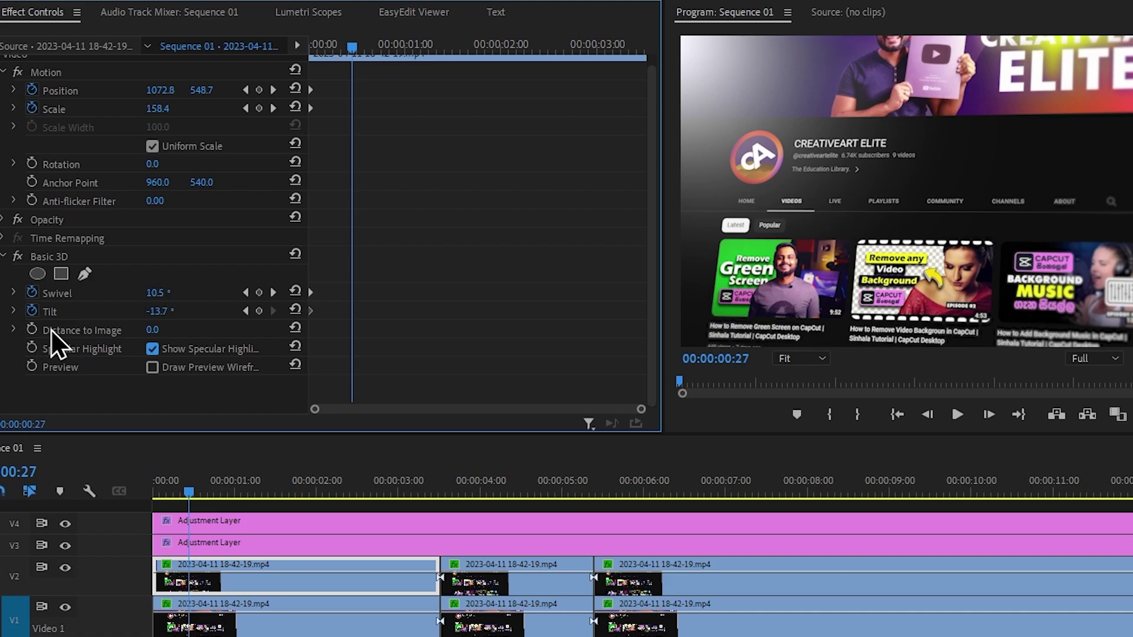
# Set the opacity of the first clip on V2 to 50%
pyautogui.click(231, 570)
pyautogui.scroll(1, 89, 265)
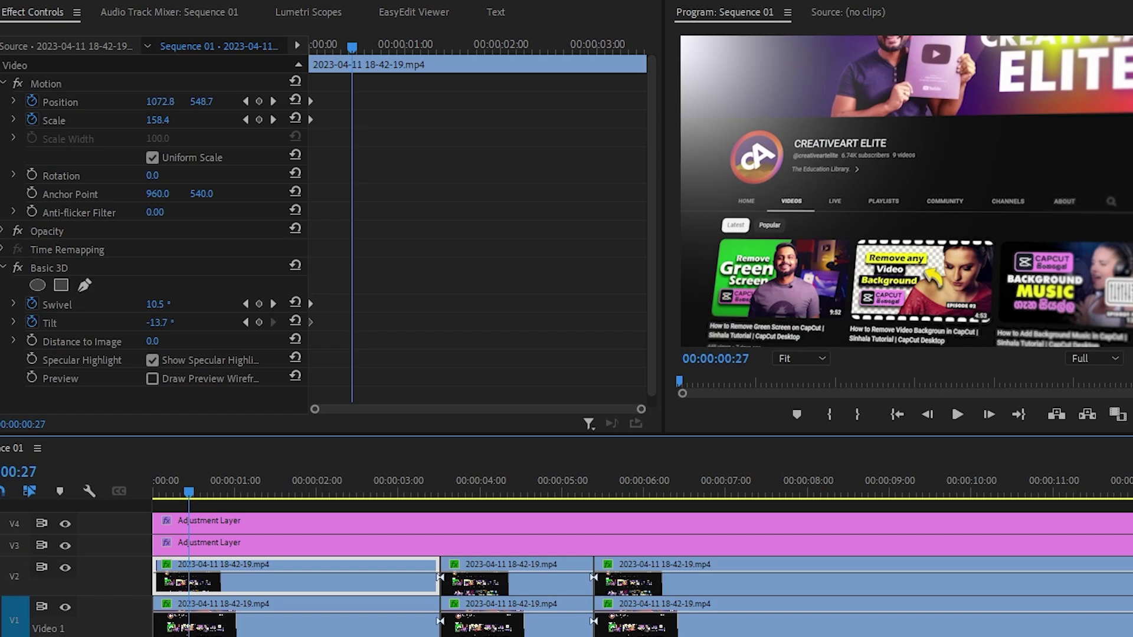
pyautogui.click(4, 231)
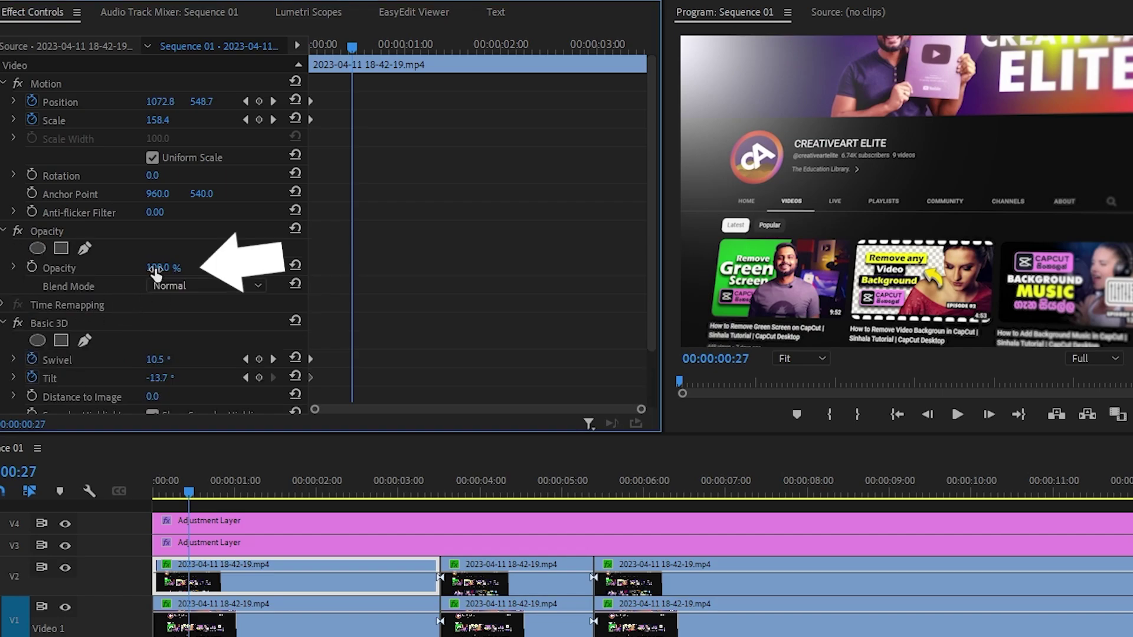
pyautogui.write('50')
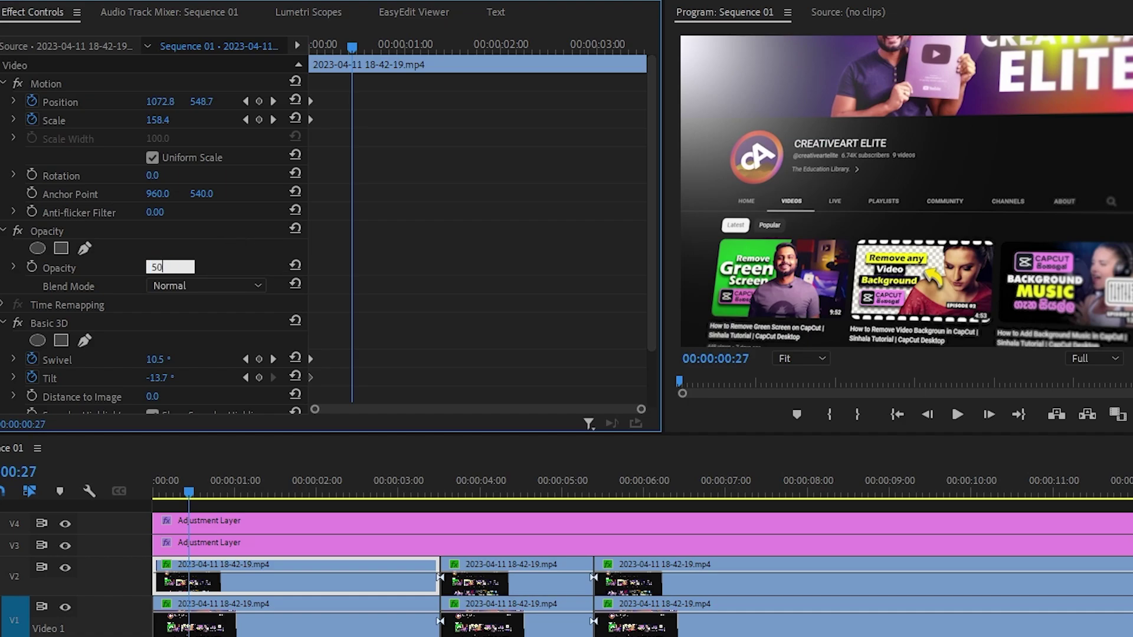
pyautogui.press('Return')
# Review the animation at several points across the three segments, from the sequence start to about seven seconds
pyautogui.click(239, 488)
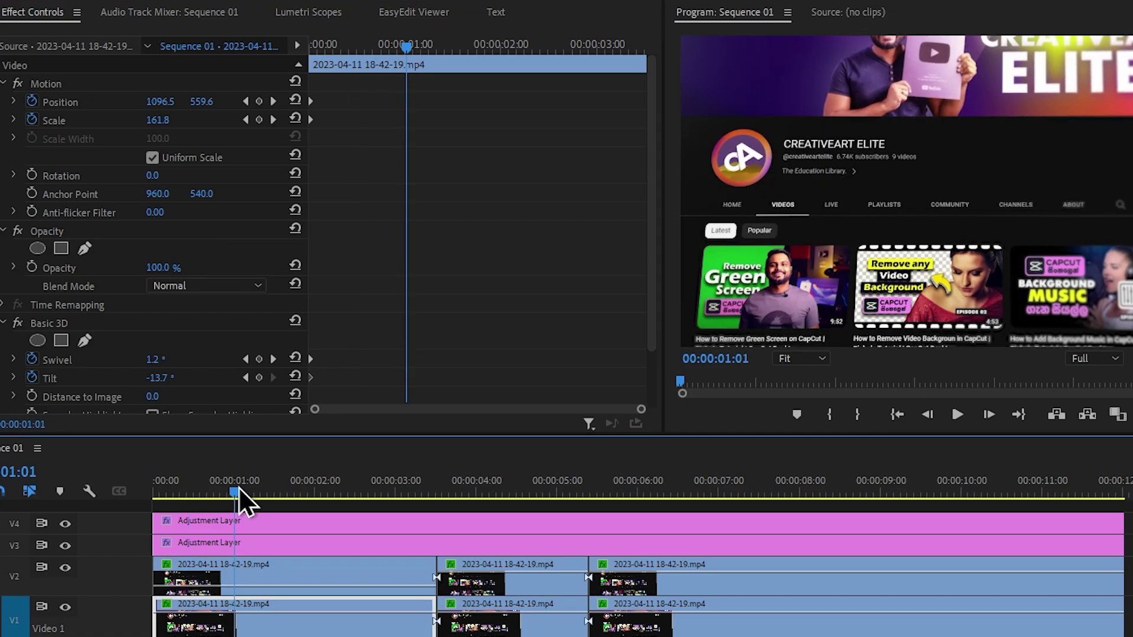
pyautogui.moveTo(239, 489); pyautogui.dragTo(112, 495)
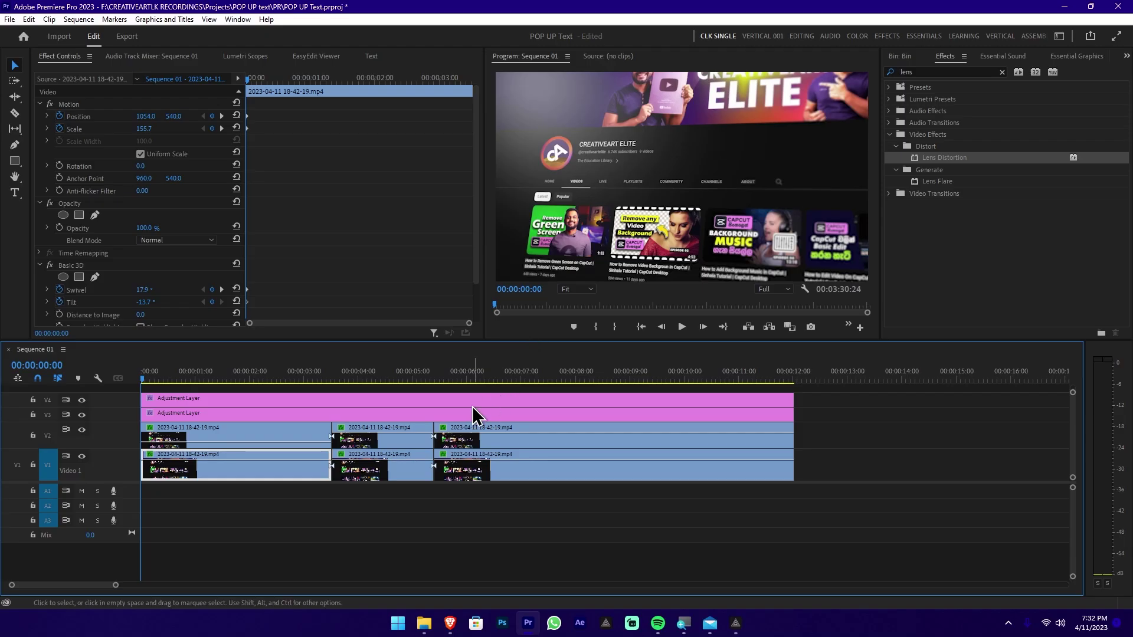
pyautogui.moveTo(343, 380); pyautogui.dragTo(363, 373)
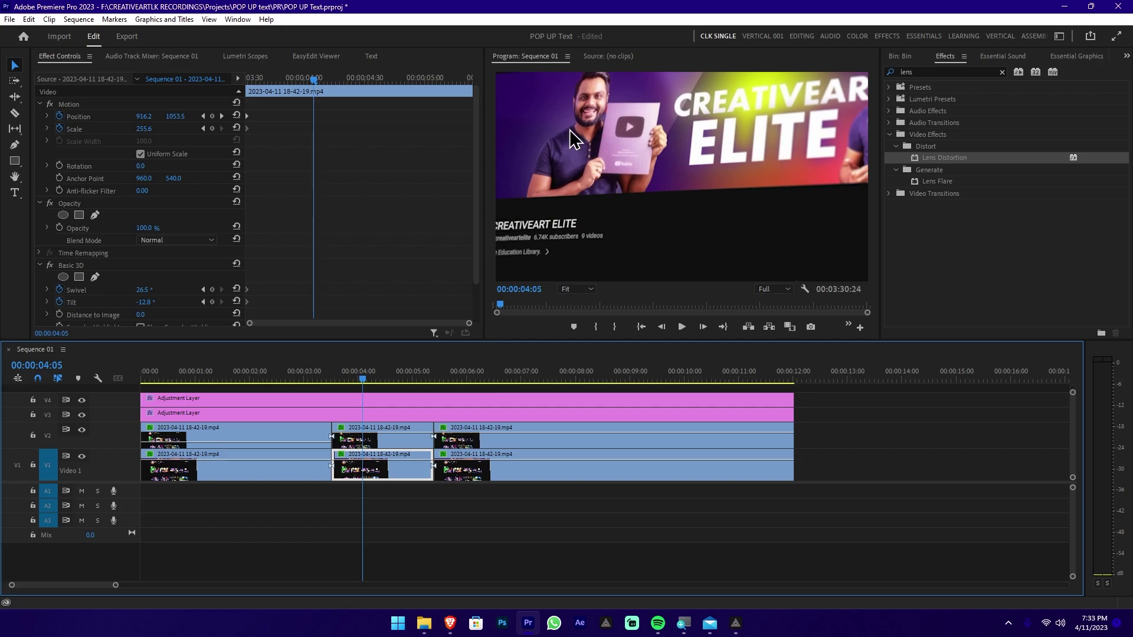
pyautogui.click(523, 376)
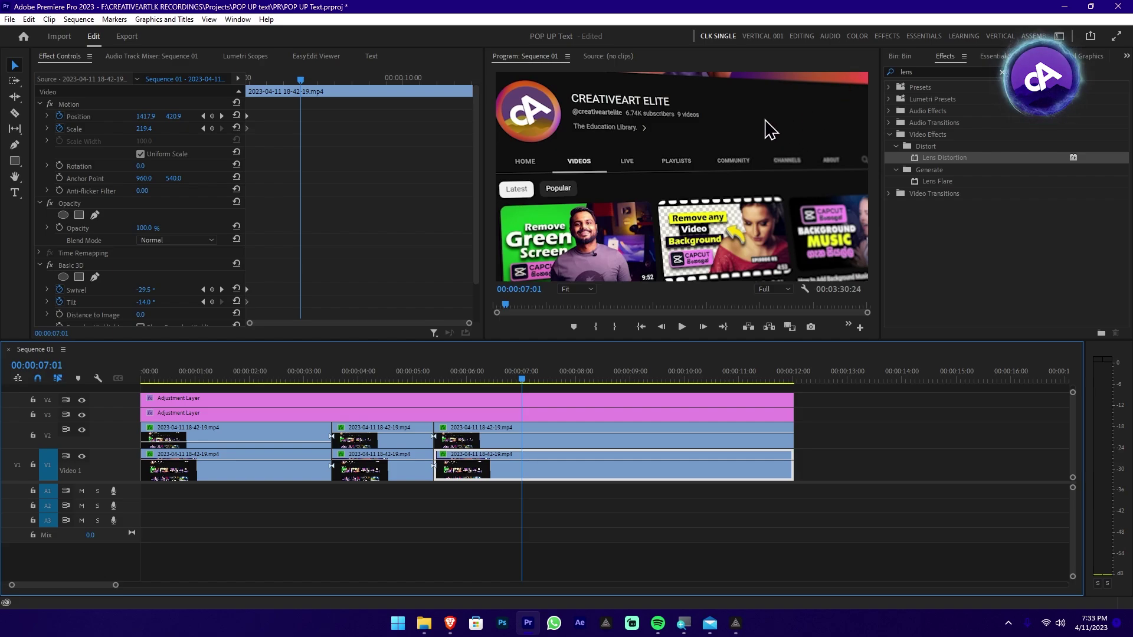
pyautogui.press('Left')
pyautogui.press('Left')
pyautogui.press('Left')
pyautogui.press('Left')
pyautogui.press('Left')
pyautogui.press('Left')
pyautogui.press('Left')
pyautogui.press('Left')
pyautogui.press('Left')
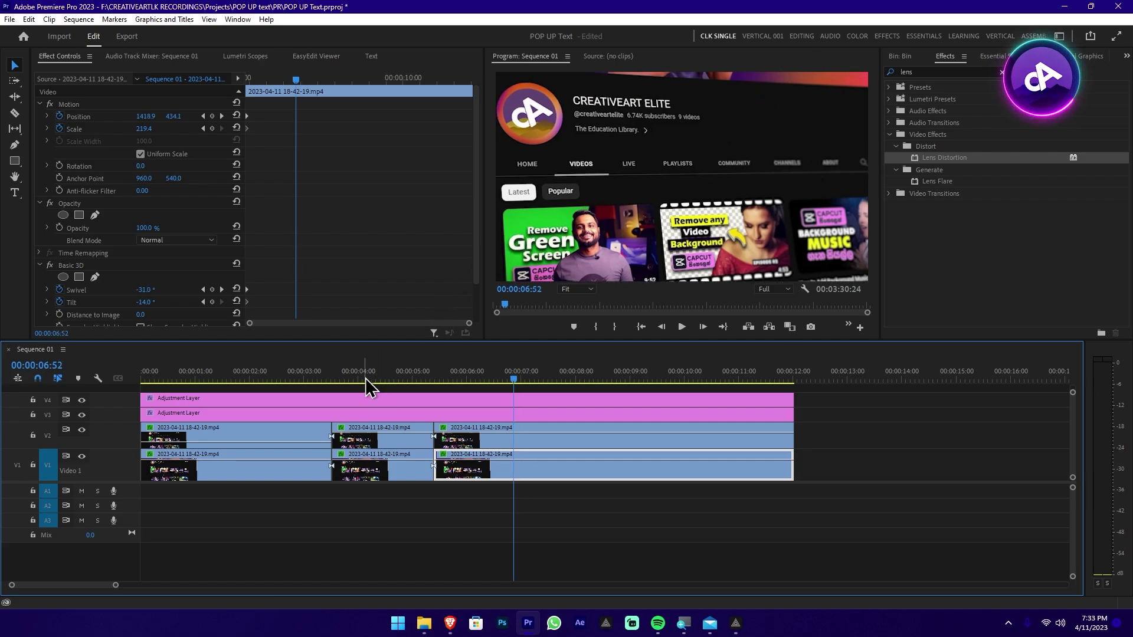
# Enable Basic 3D's Show Specular Highlight on the second clip on V2
pyautogui.click(360, 379)
pyautogui.click(384, 444)
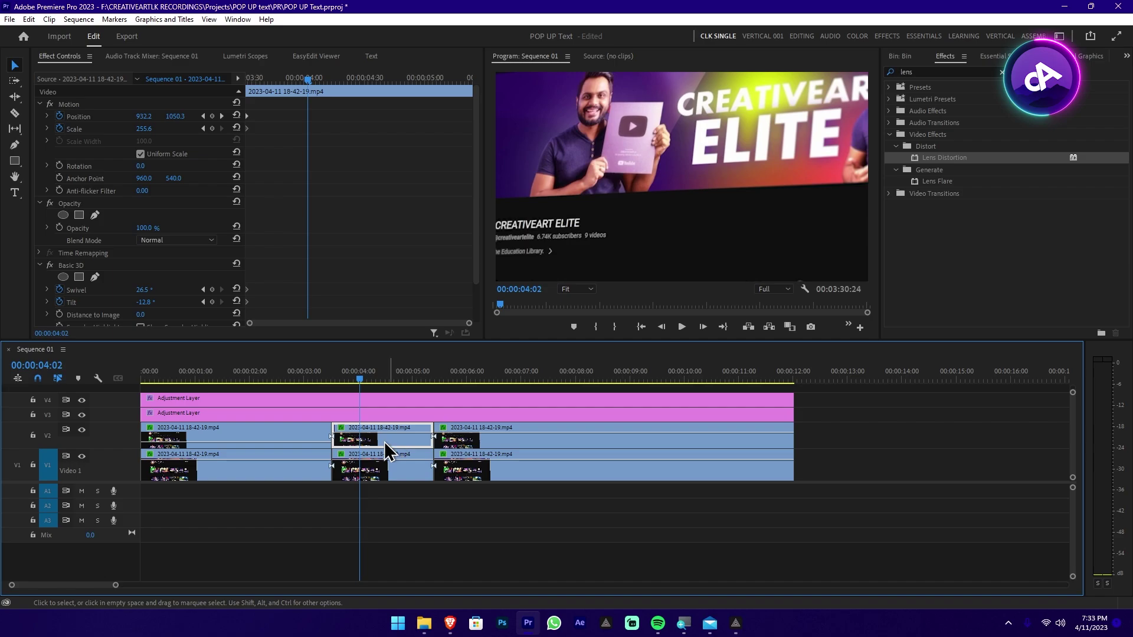
pyautogui.scroll(-3, 200, 266)
pyautogui.click(180, 284)
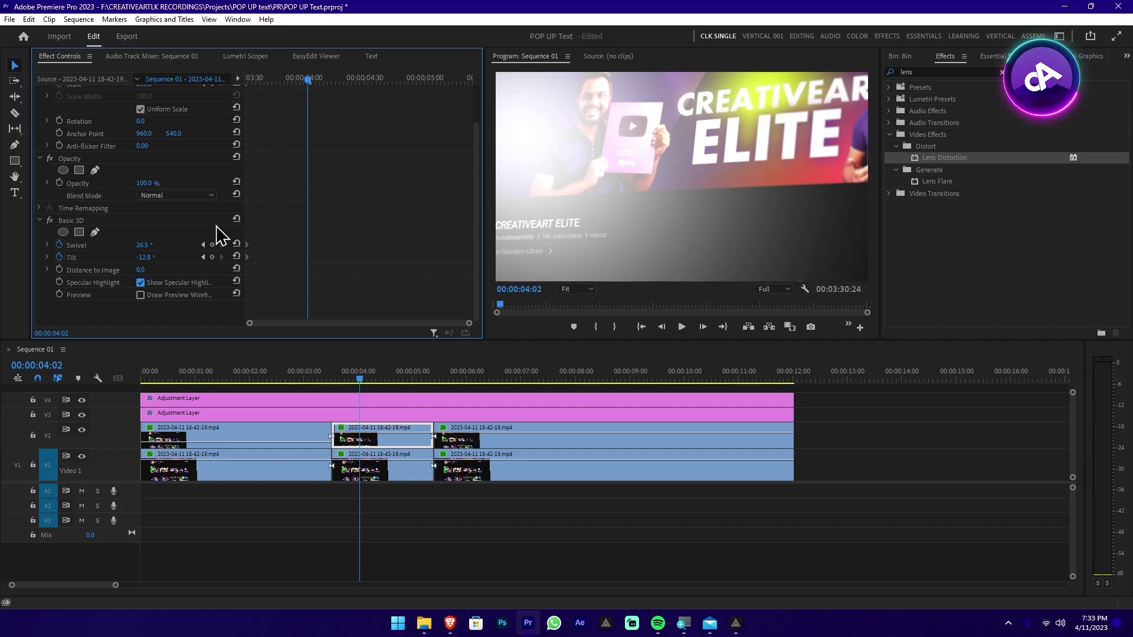
# Set the opacity of the second clip on V2 to 5%
pyautogui.click(146, 183)
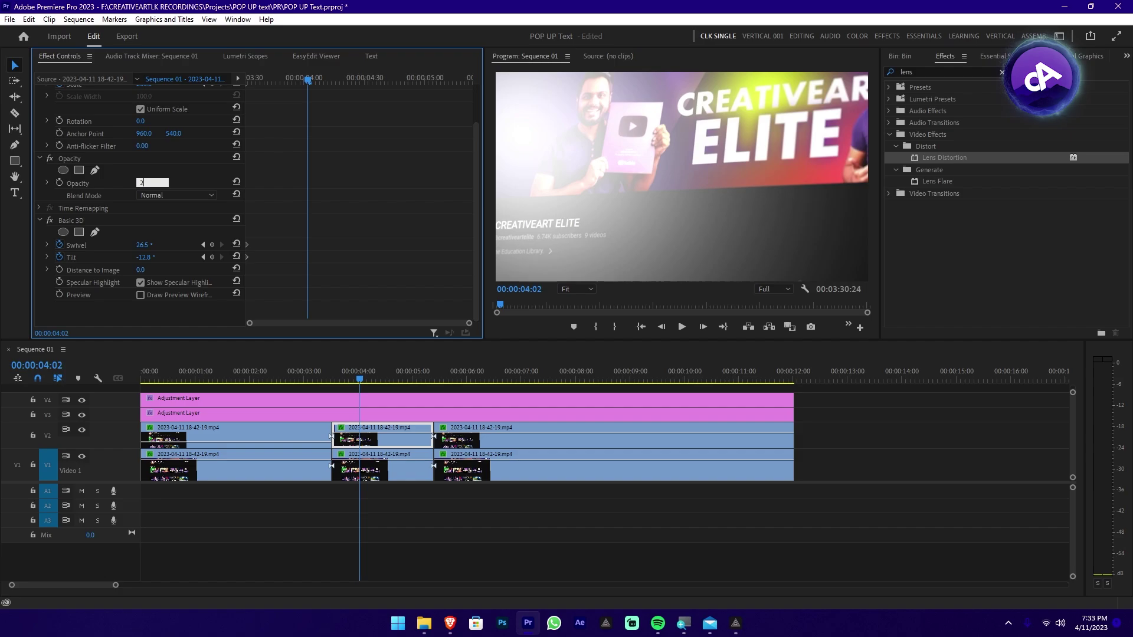
pyautogui.write('5')
pyautogui.press('Return')
pyautogui.scroll(2, 283, 235)
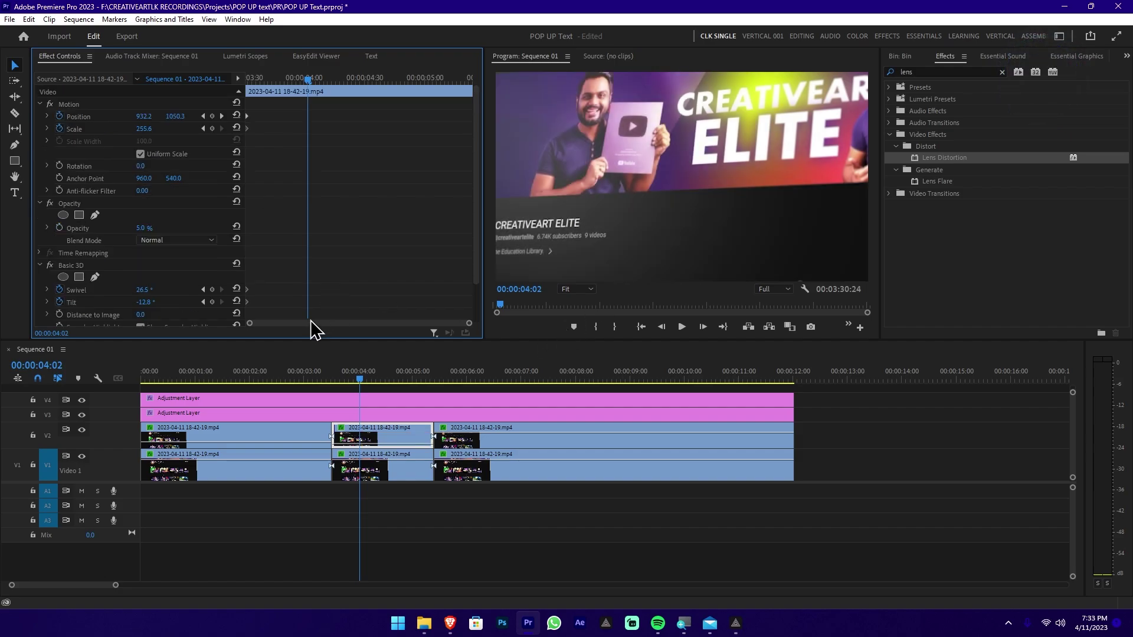
# Enable Basic 3D's Show Specular Highlight on the third clip on V2 and check it through that segment
pyautogui.moveTo(393, 377); pyautogui.dragTo(452, 380)
pyautogui.click(539, 463)
pyautogui.click(550, 433)
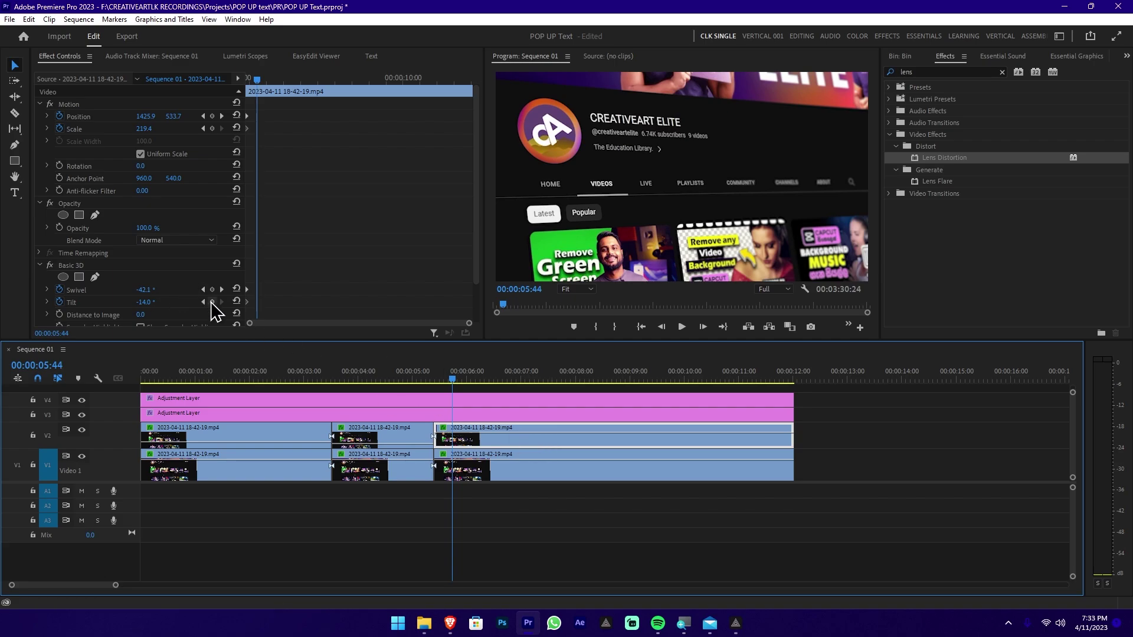
pyautogui.scroll(-2, 356, 299)
pyautogui.click(200, 284)
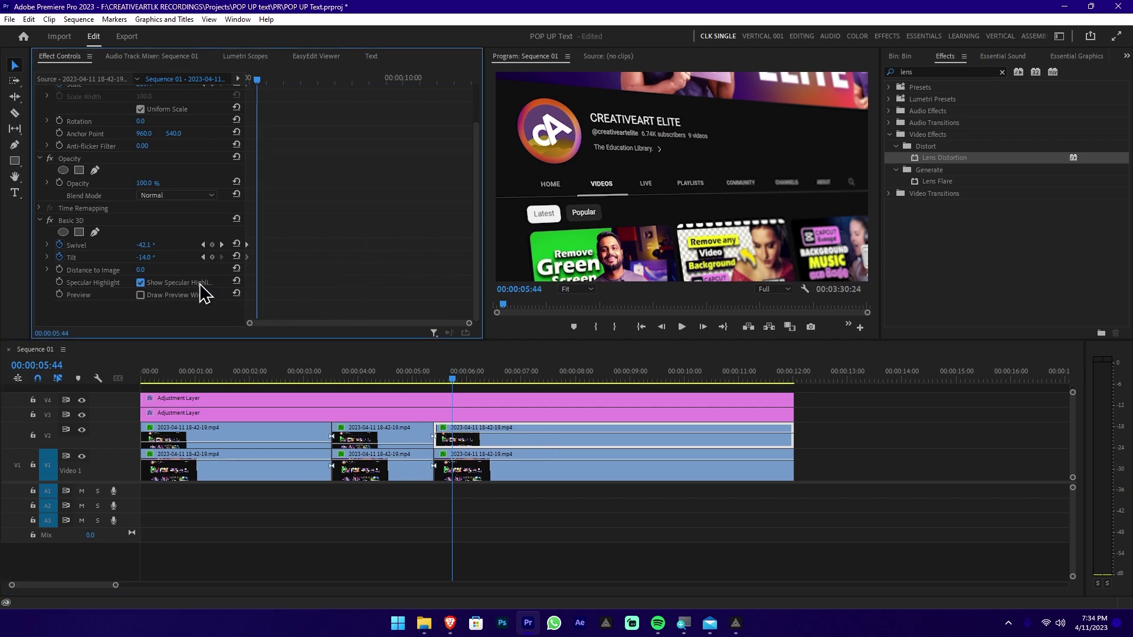
pyautogui.moveTo(472, 377)
pyautogui.mouseDown()
pyautogui.moveTo(434, 379)
pyautogui.moveTo(473, 377)
pyautogui.mouseUp()
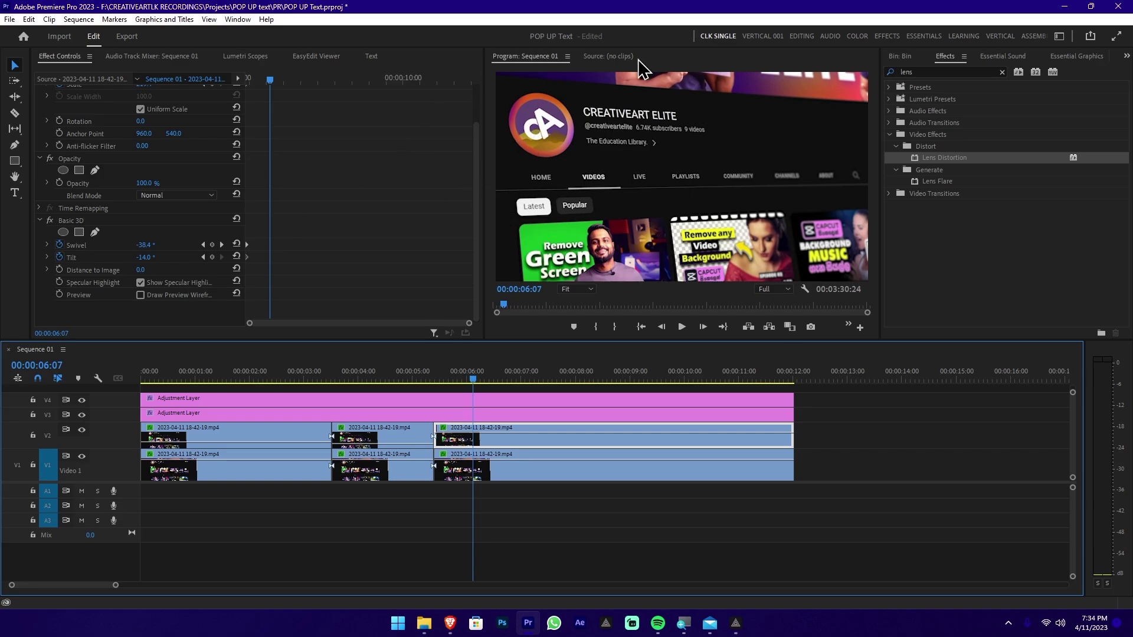
pyautogui.moveTo(493, 379); pyautogui.dragTo(781, 395)
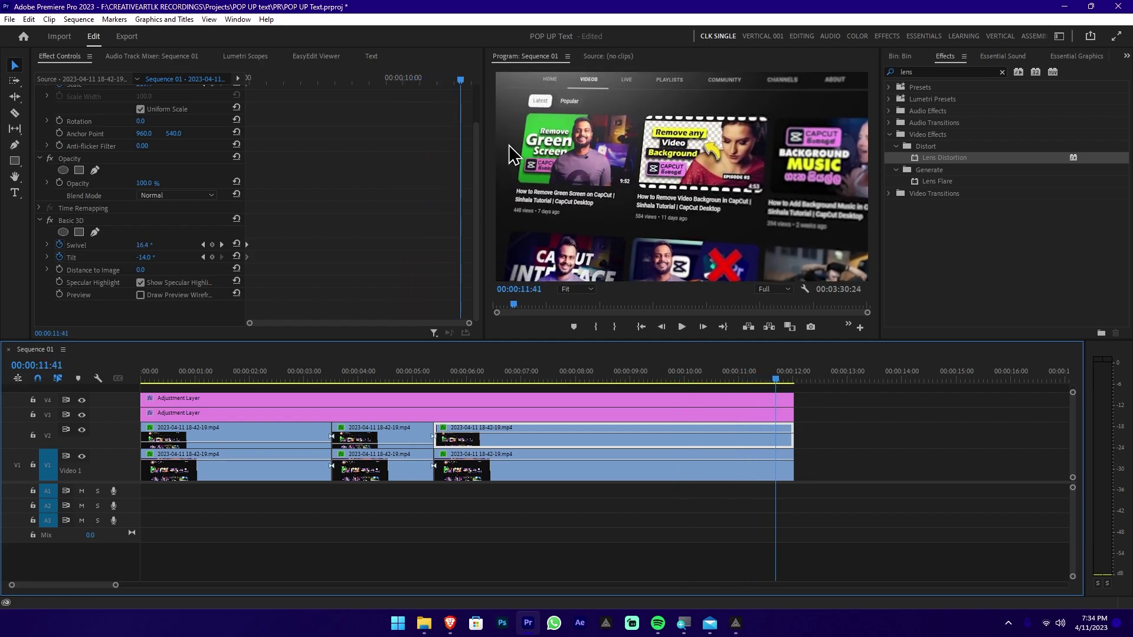
# Select all the effects of the third clip on V2
pyautogui.hotkey('shift', '5')
pyautogui.hotkey('ctrl', 'a')
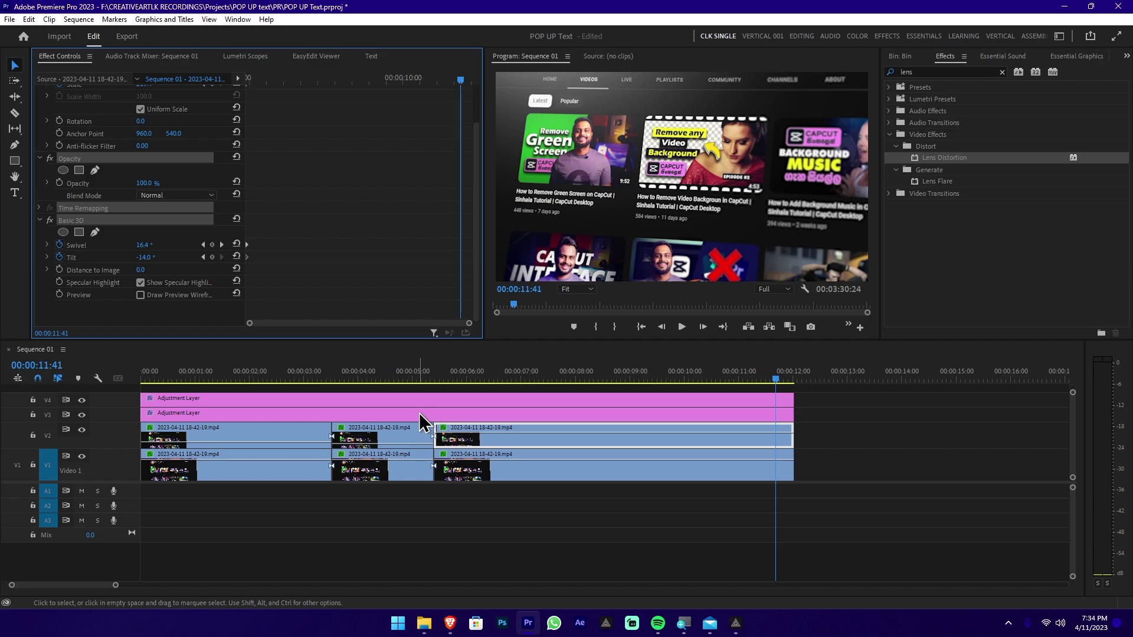